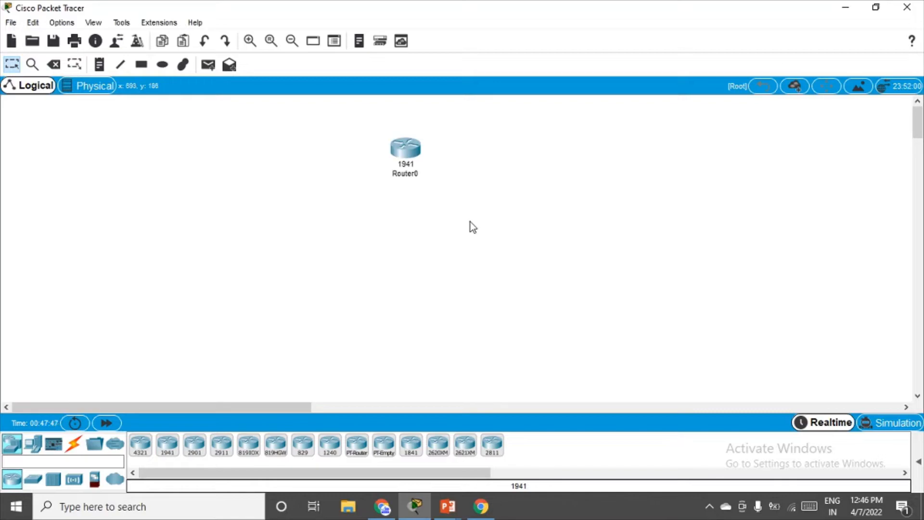
Place a cloud, Cloud0, to the right of Router0 and raise both to the same level.
click(115, 481)
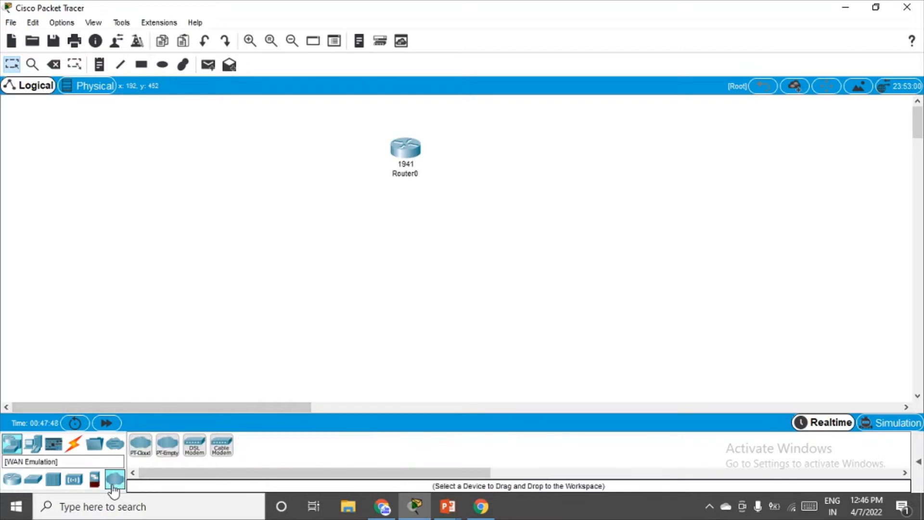
click(141, 444)
click(556, 152)
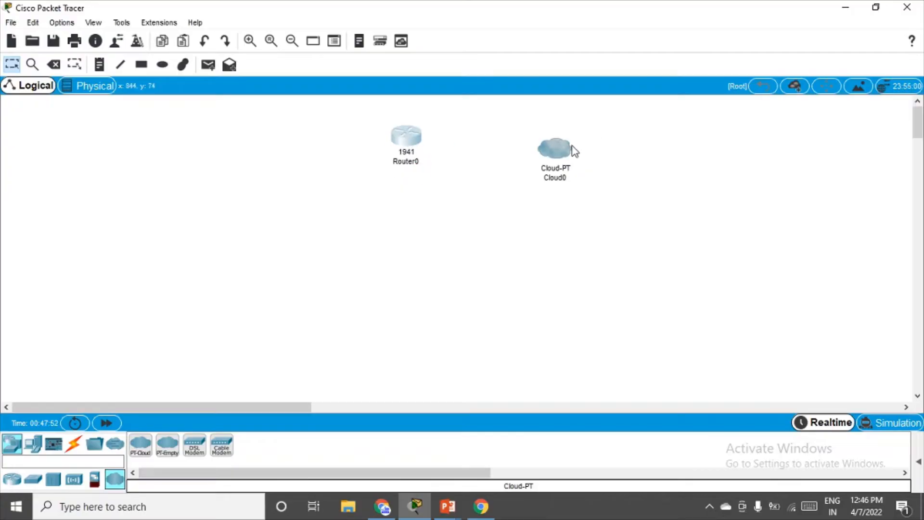
drag(571, 150, 573, 131)
drag(417, 143, 410, 120)
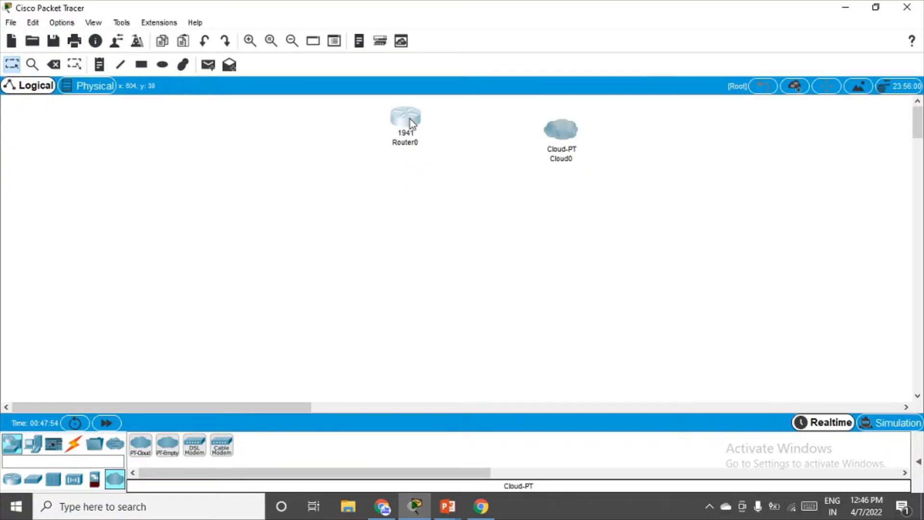
drag(573, 131, 562, 112)
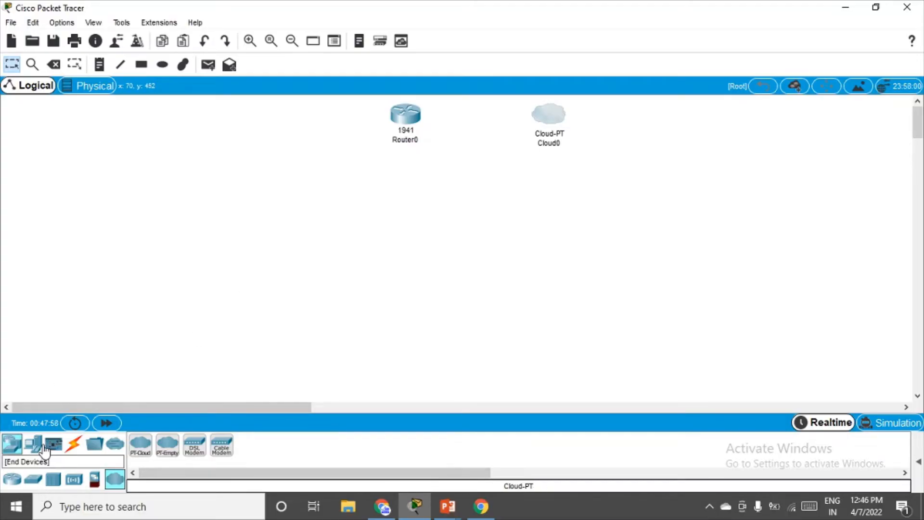
Place a 3560-24PS multilayer switch below Router0.
click(32, 481)
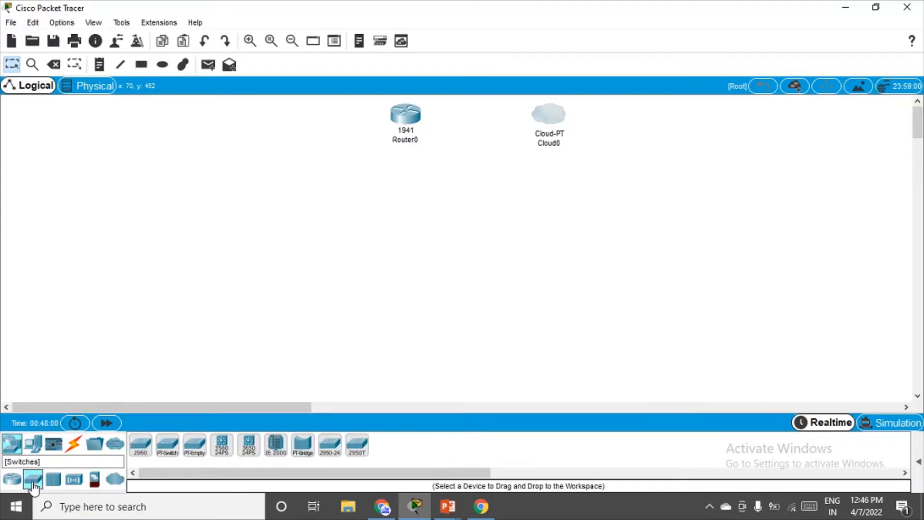
click(222, 450)
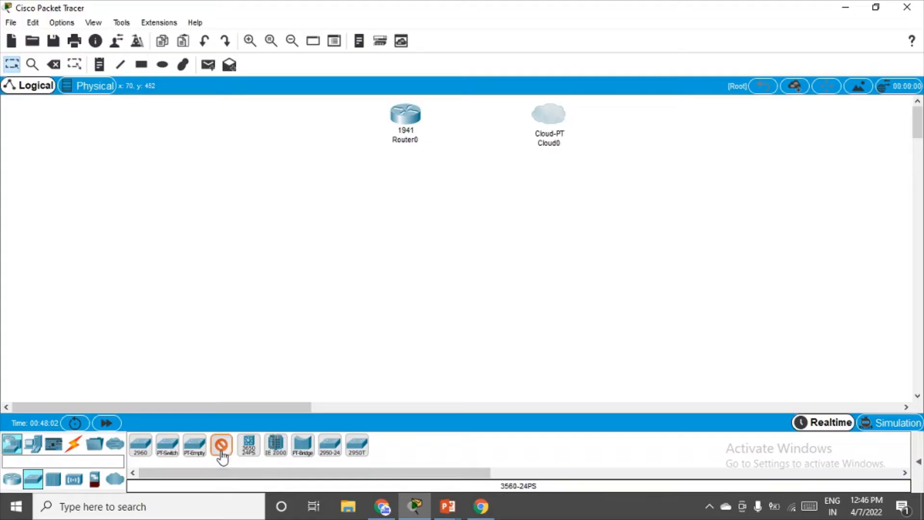
click(406, 182)
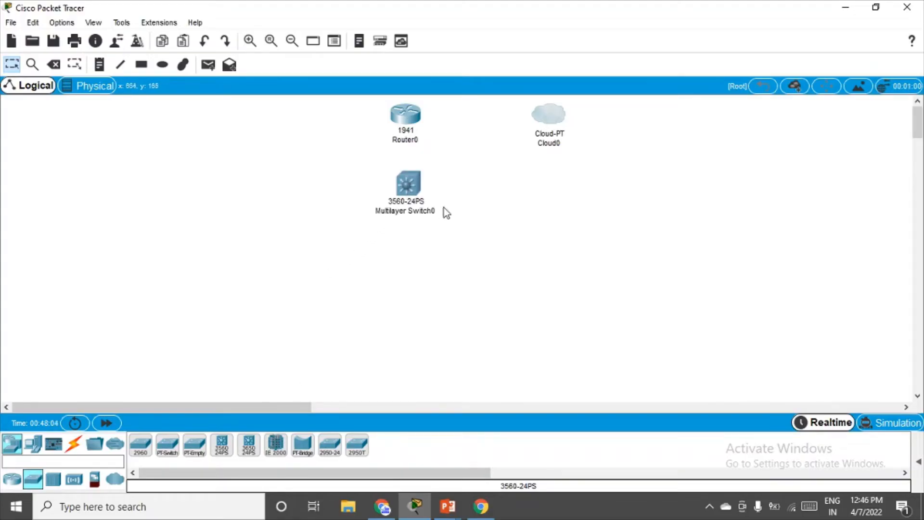
Place four 2960 switches, Switch0–Switch3, in two columns below the multilayer switch.
click(141, 446)
click(293, 237)
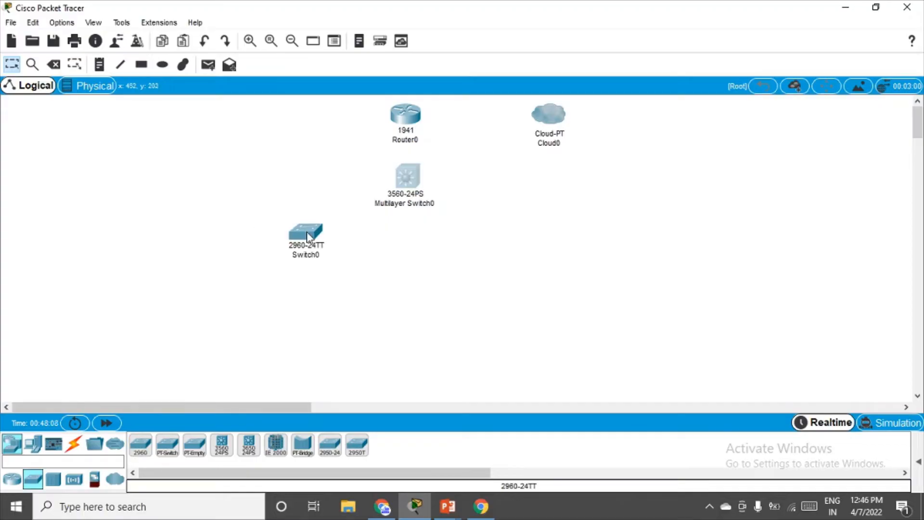
click(517, 239)
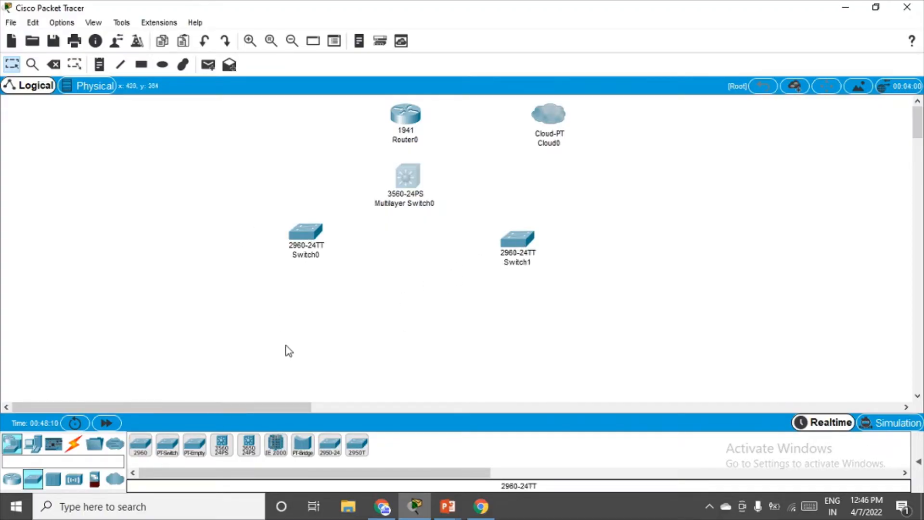
click(140, 445)
click(293, 297)
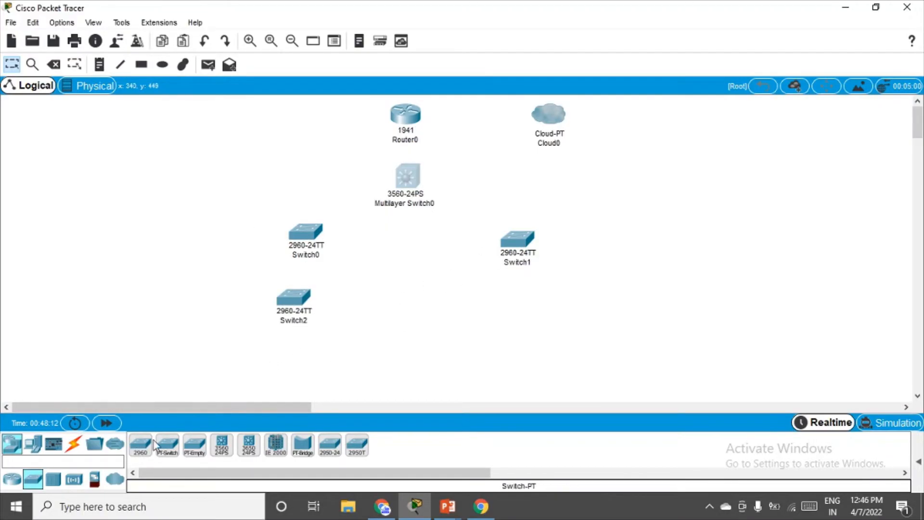
click(140, 446)
click(519, 303)
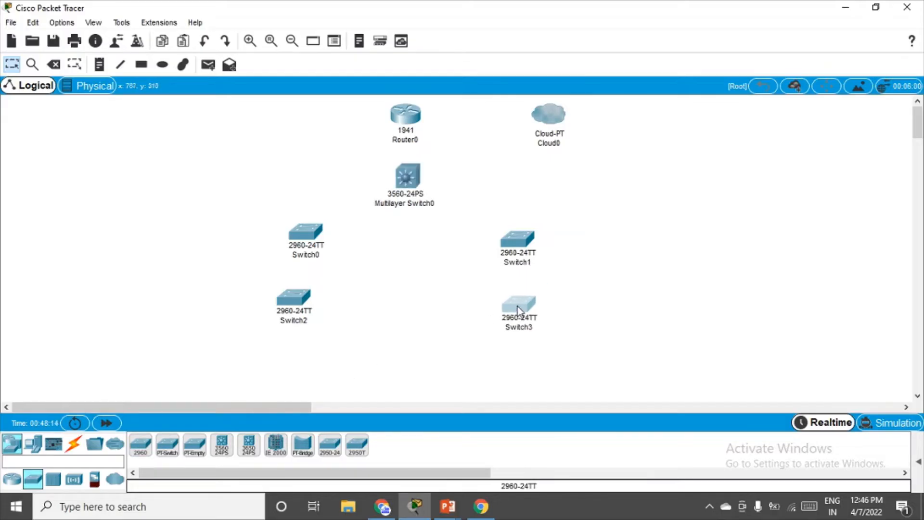
Place PC0 through PC3 in a row along the lower left of the workspace.
click(33, 450)
click(140, 445)
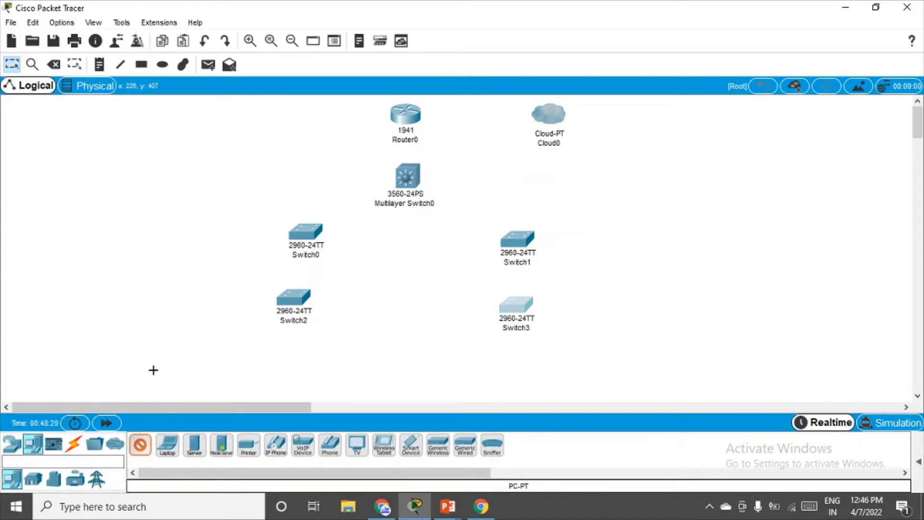
click(153, 371)
click(143, 446)
click(217, 373)
click(141, 444)
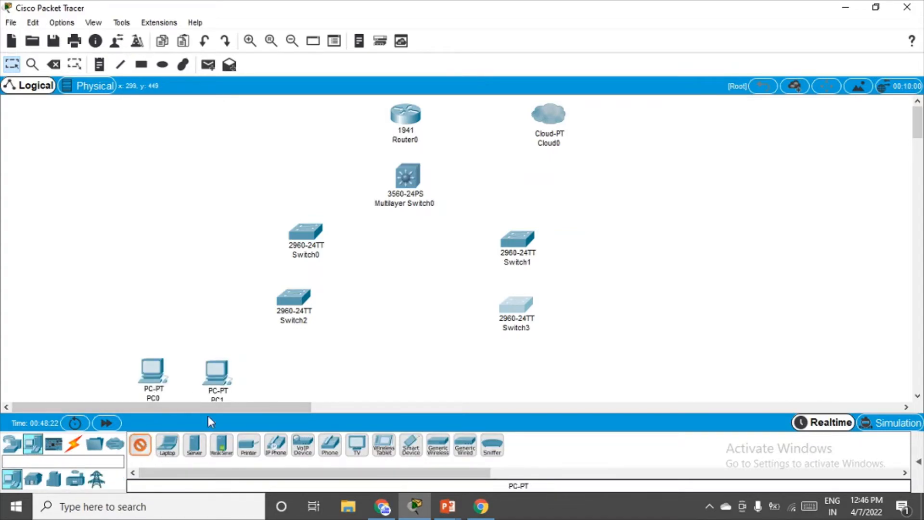
click(286, 374)
click(140, 445)
click(335, 374)
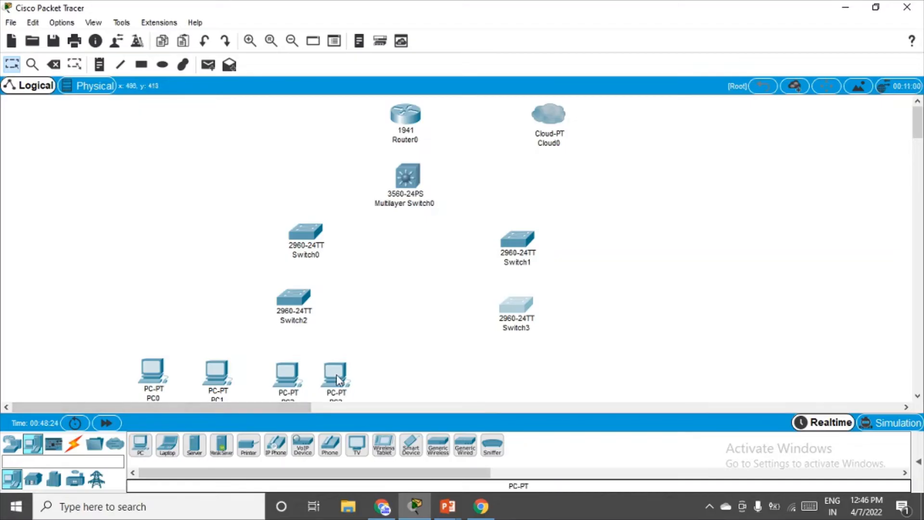
Place PC4 through PC7 in a row along the lower right, beneath Switch1.
click(140, 445)
click(442, 375)
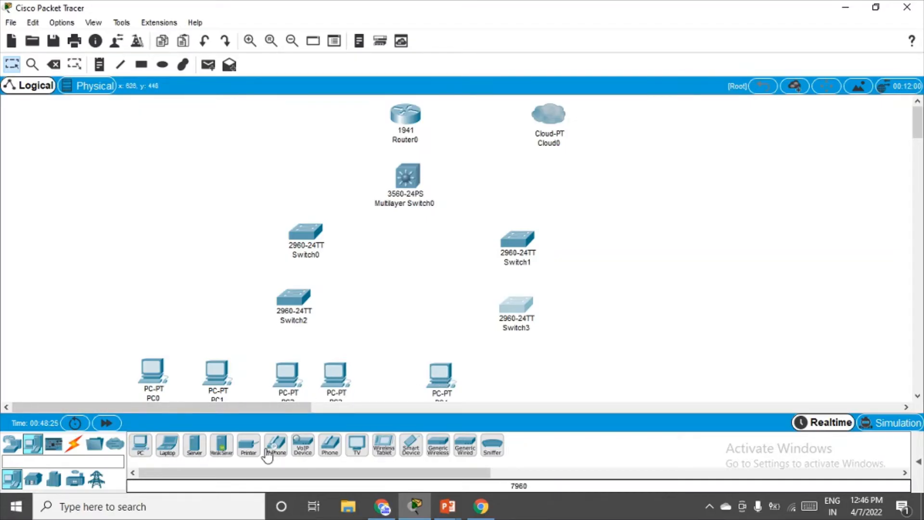
click(140, 445)
click(503, 375)
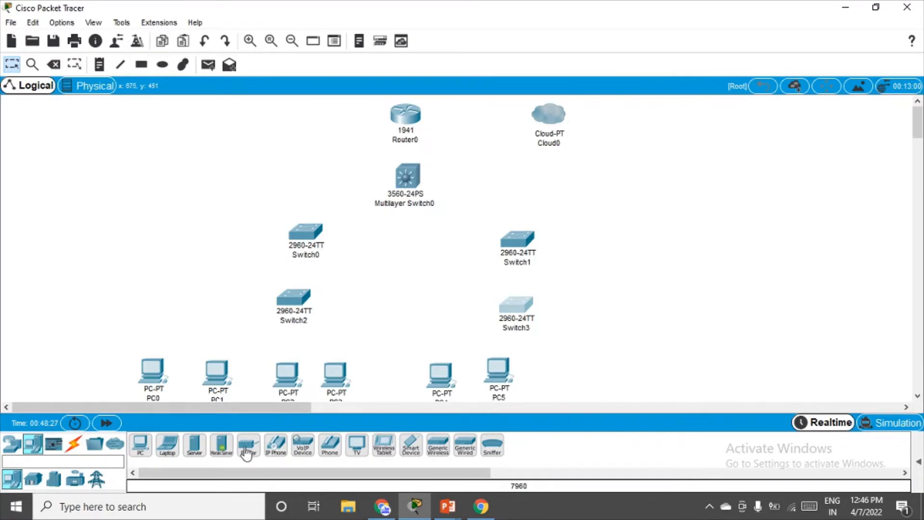
click(140, 445)
click(578, 365)
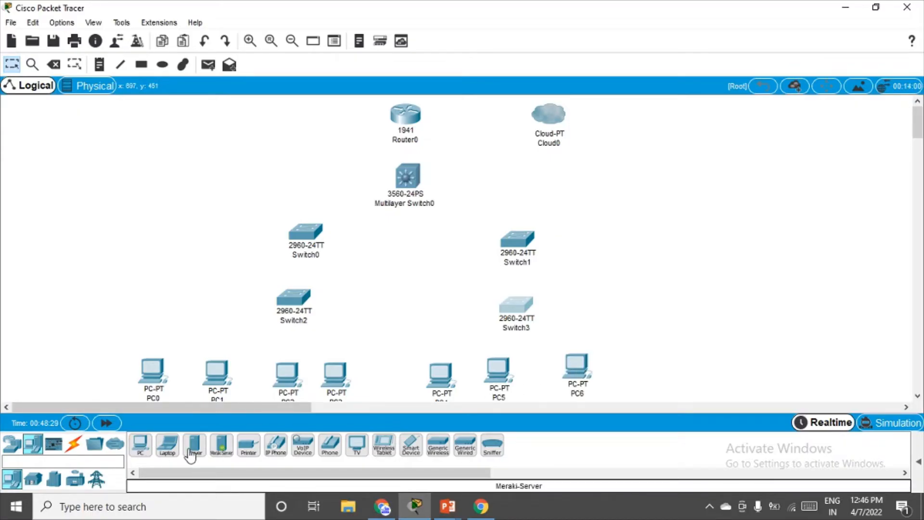
click(140, 445)
click(630, 364)
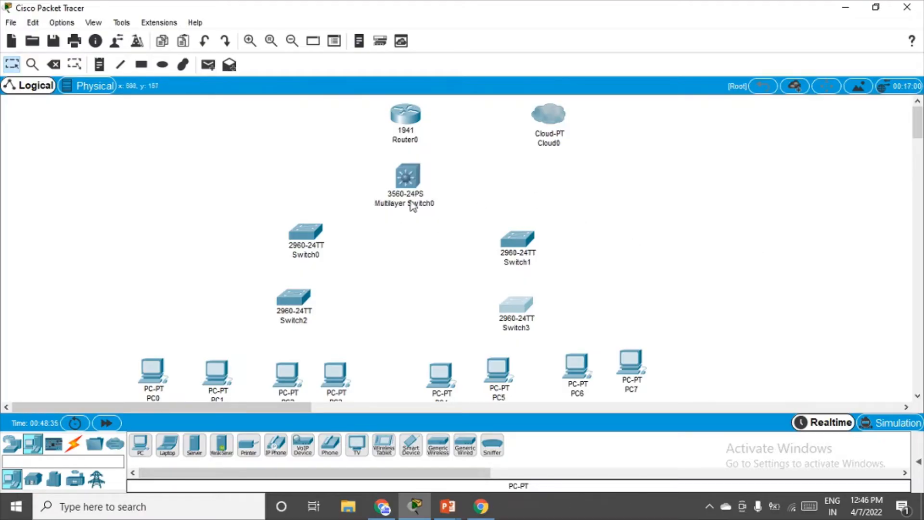
Set Router0's display name and hostname to R1.
click(409, 117)
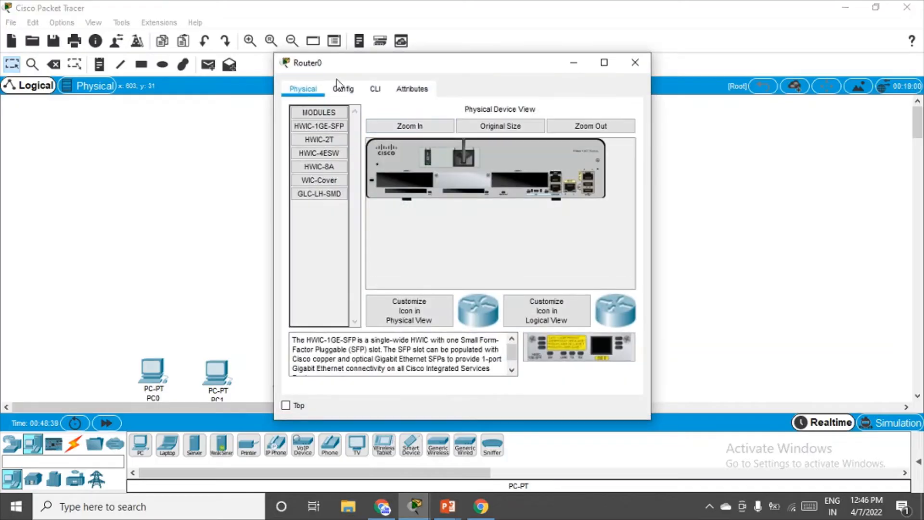
click(339, 88)
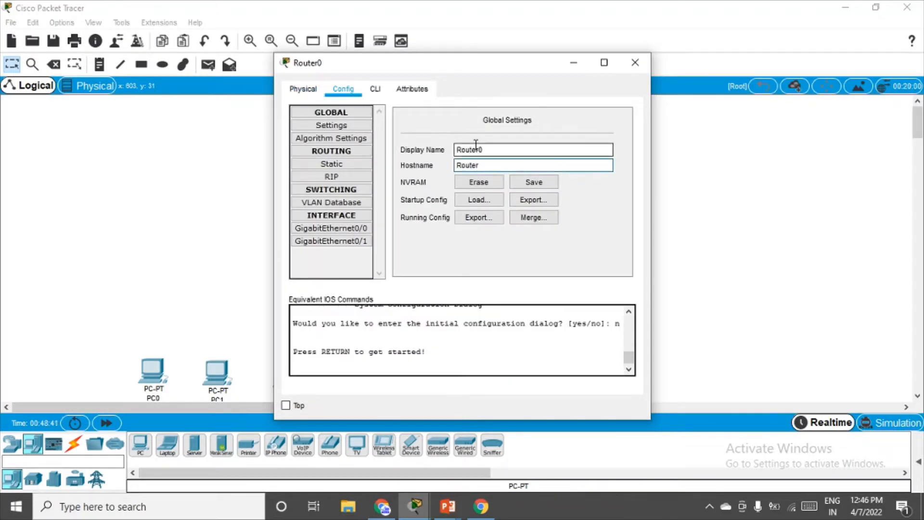
double_click(476, 149)
text(R1)
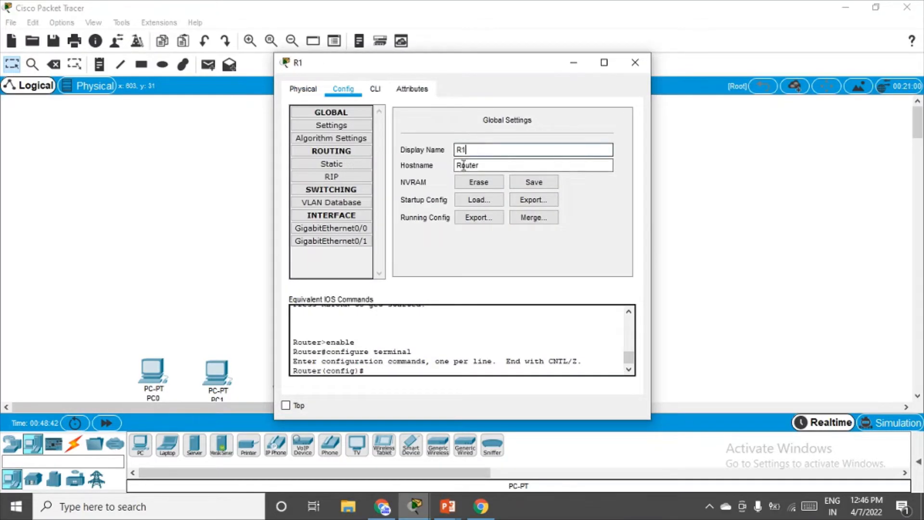
double_click(463, 165)
text(R1)
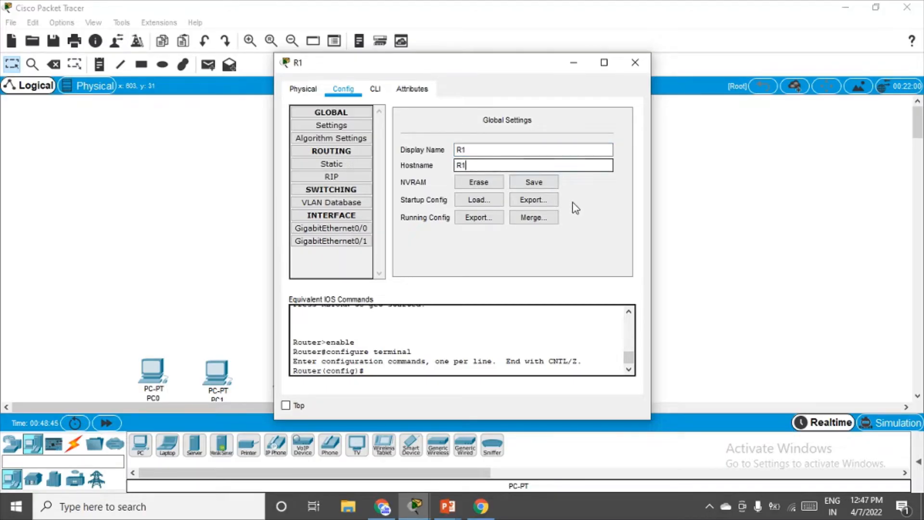
key(Return)
click(635, 62)
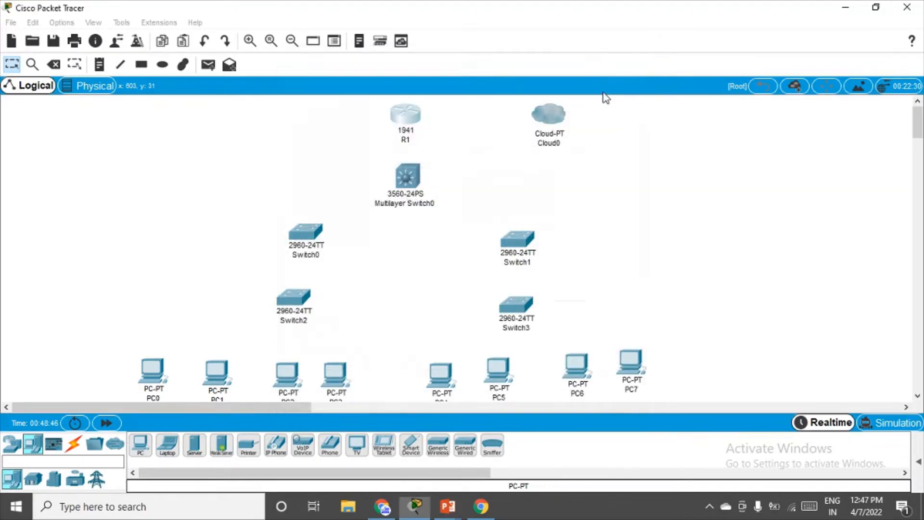
Set the multilayer switch's display name and hostname to Central.
click(404, 178)
click(347, 89)
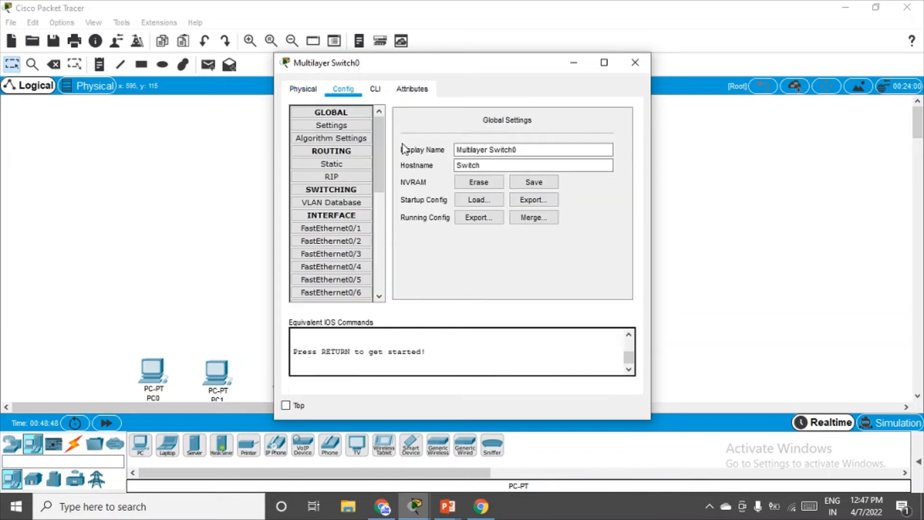
triple_click(485, 150)
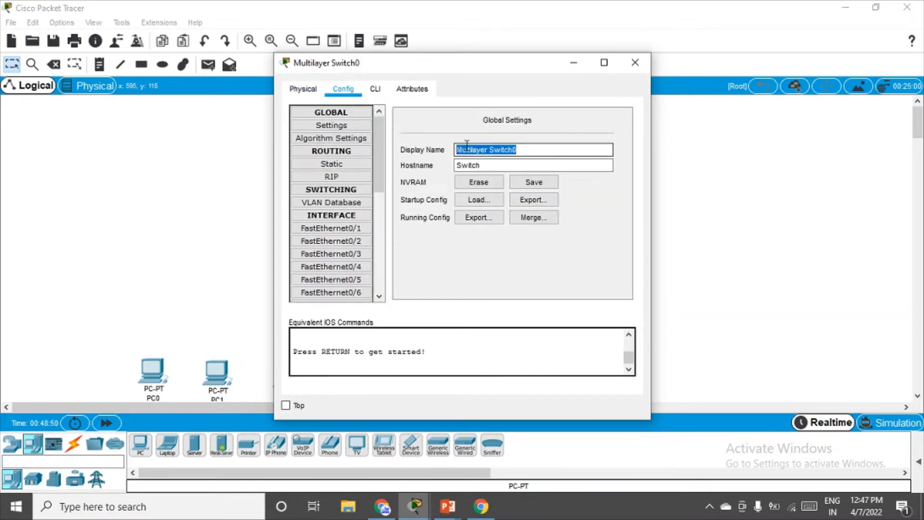
text(Central)
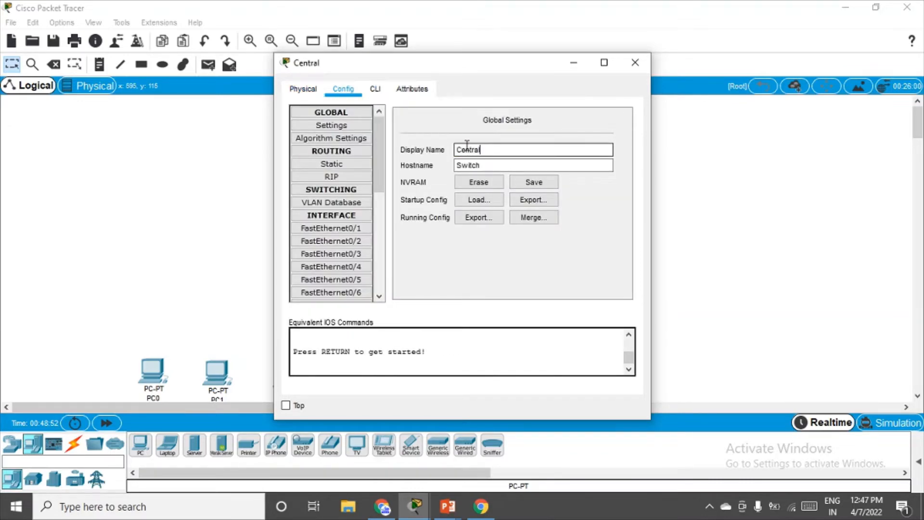
double_click(471, 152)
click(474, 165)
double_click(474, 166)
text(Central)
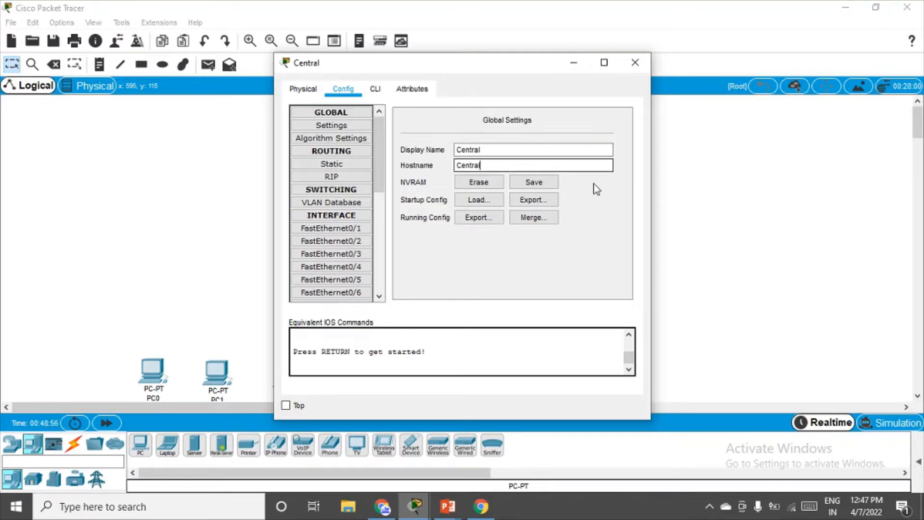
key(Return)
click(635, 62)
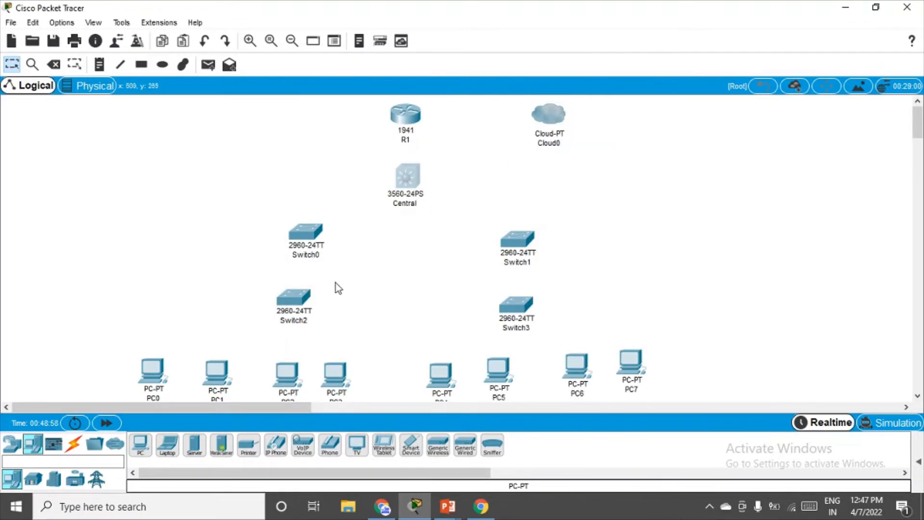
Set Switch0's display name and hostname to SW1.
click(304, 231)
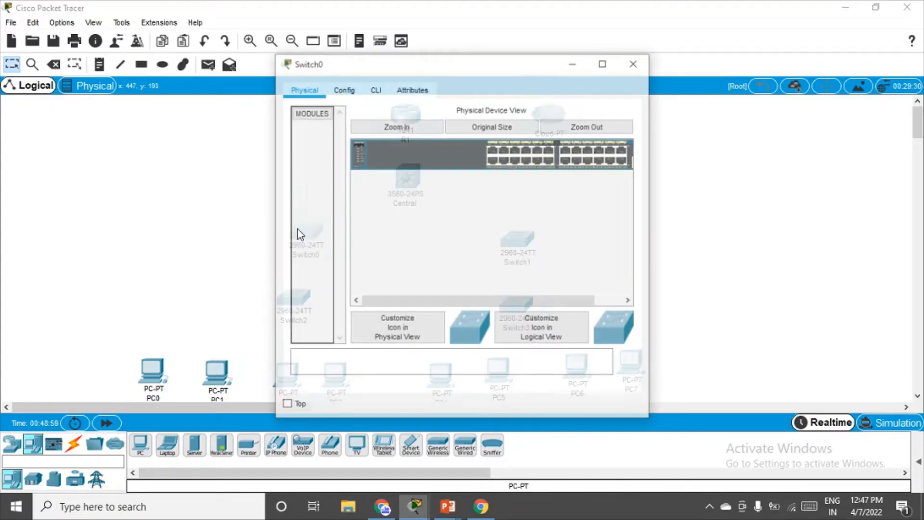
click(348, 90)
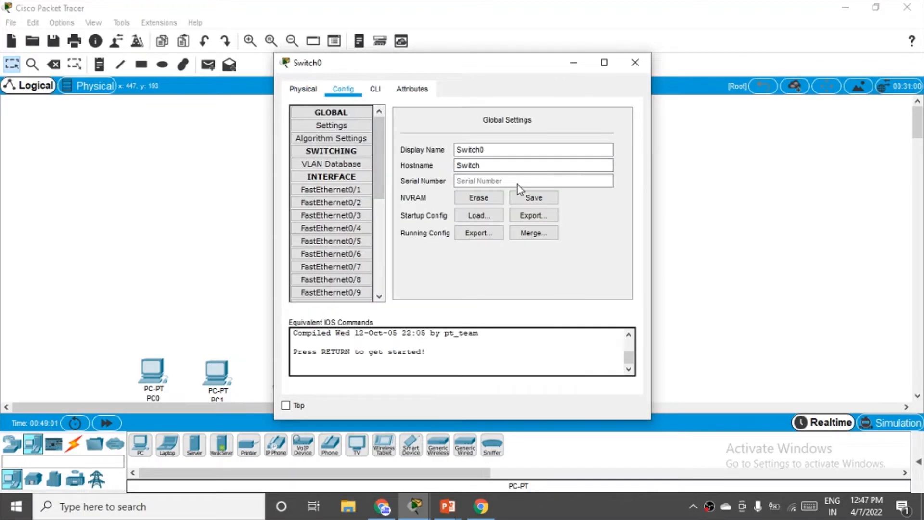
double_click(479, 150)
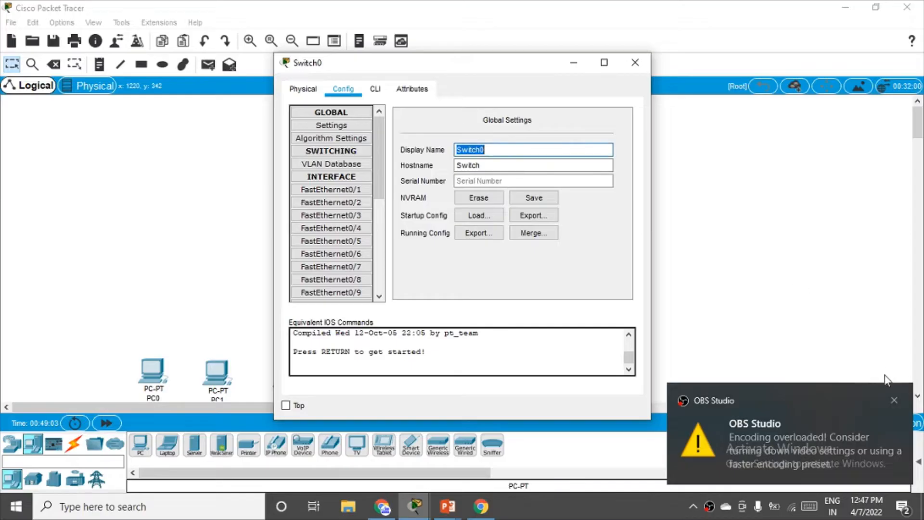
click(893, 401)
text(S)
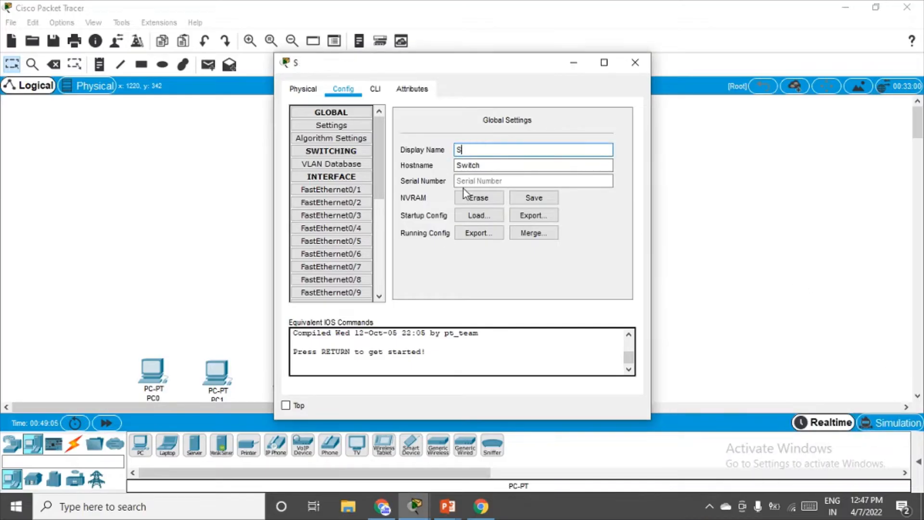
text(W1)
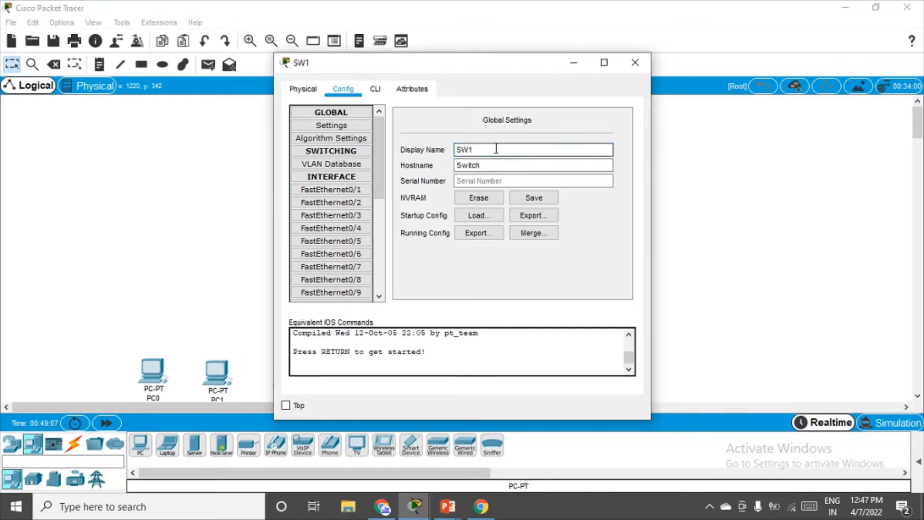
drag(498, 148, 438, 149)
double_click(474, 166)
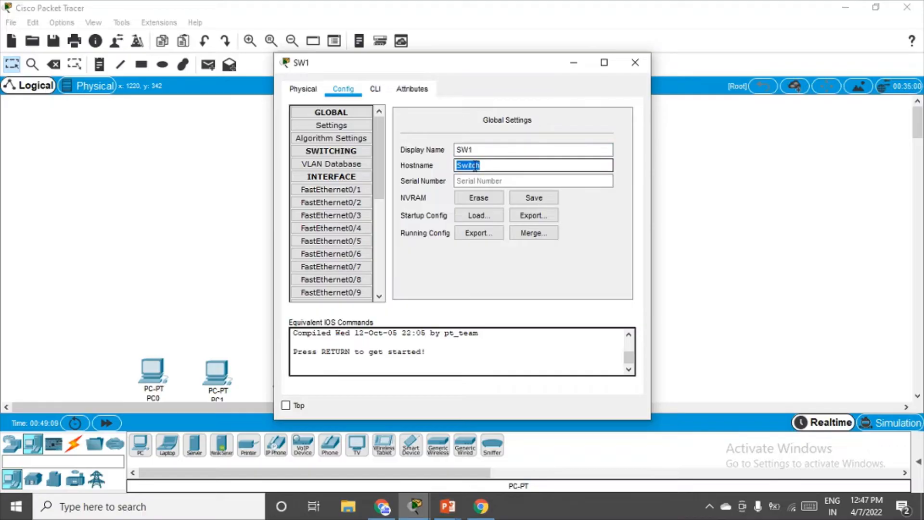
text(SW1)
key(Return)
click(635, 63)
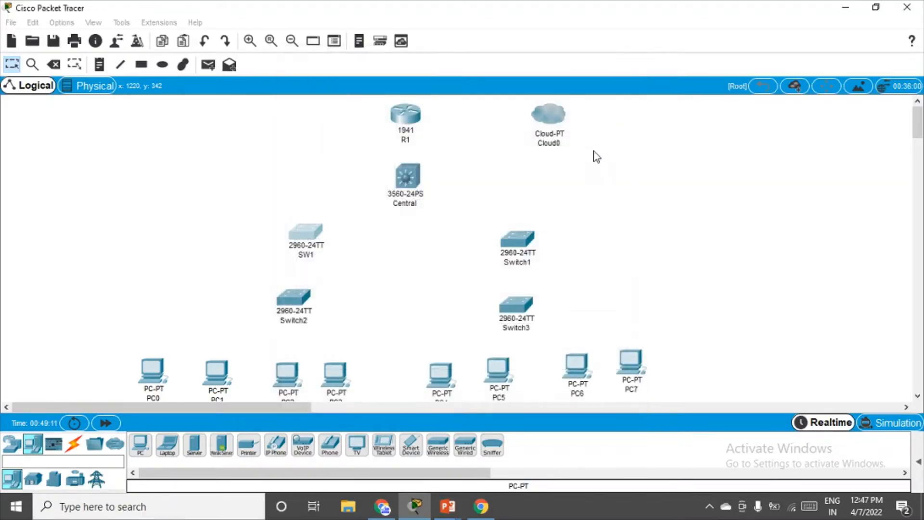
Set Switch1's display name and hostname to SW2.
click(518, 240)
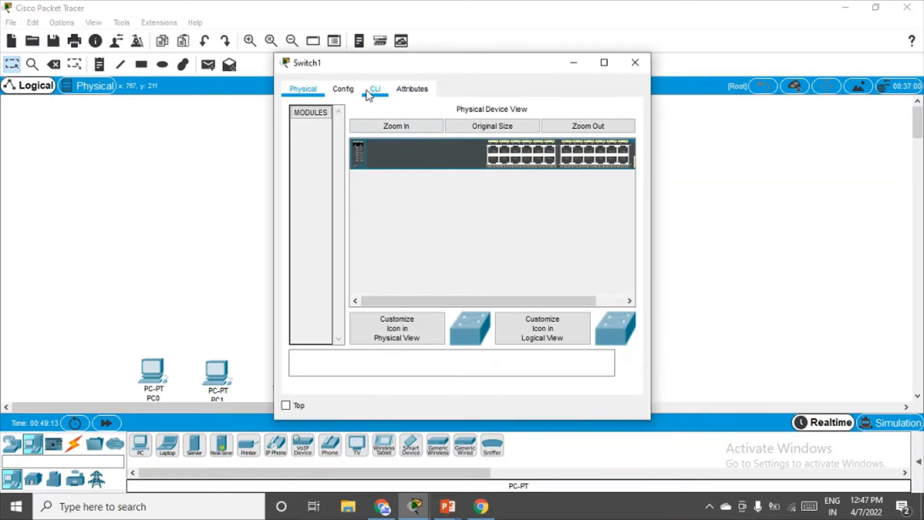
click(343, 89)
double_click(476, 149)
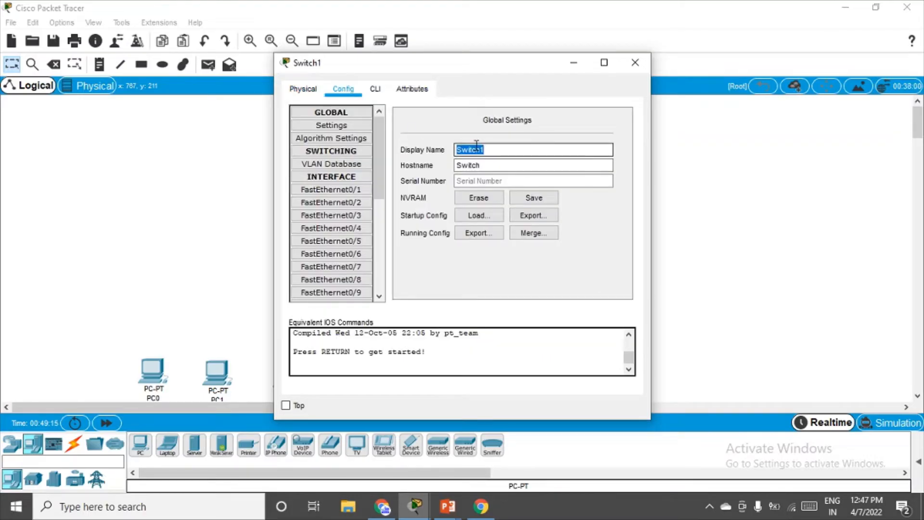
text(SW1)
key(Tab)
click(482, 149)
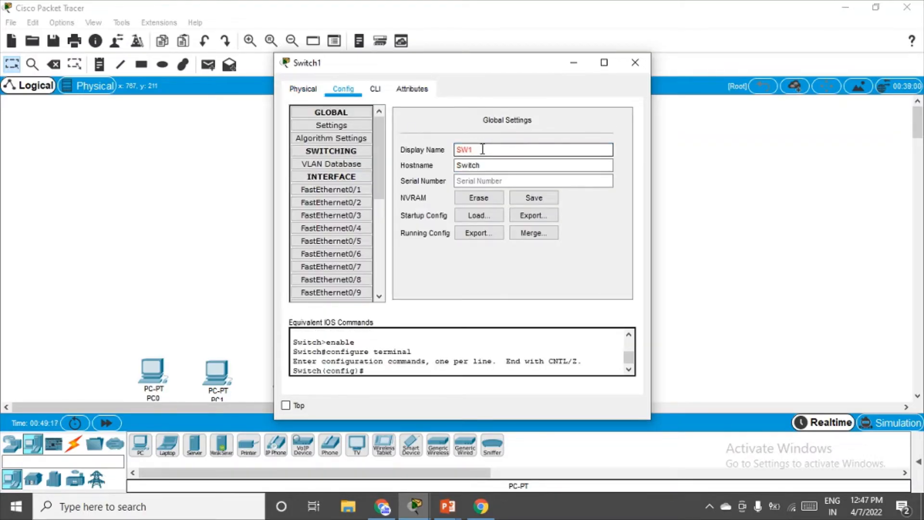
key(BackSpace)
text(2)
click(467, 165)
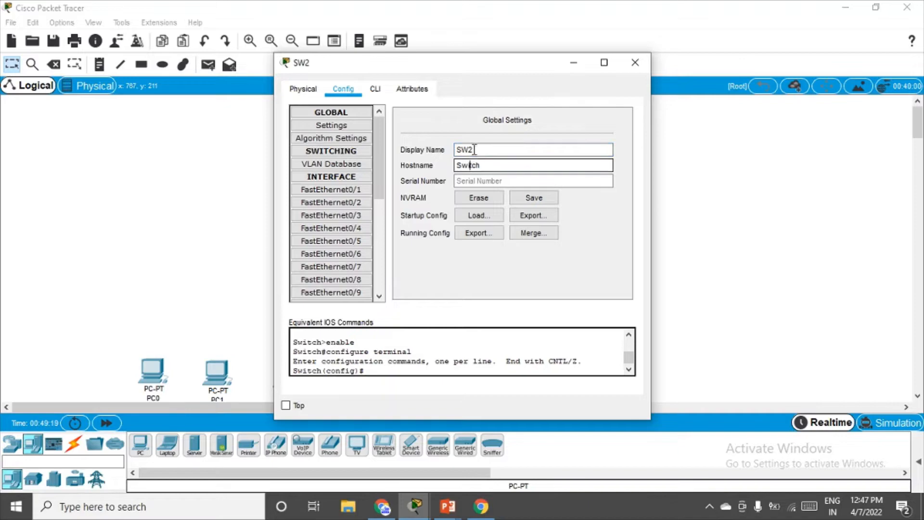
double_click(474, 149)
double_click(459, 163)
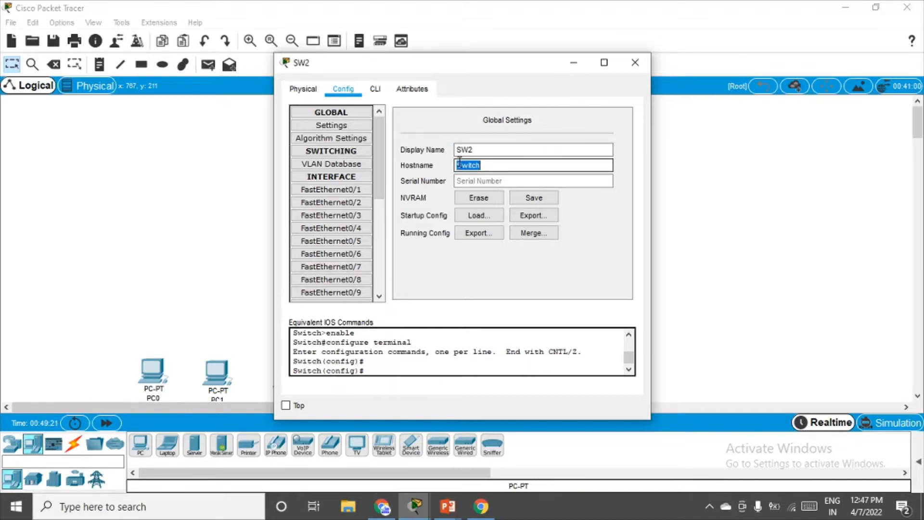
text(SW2)
key(Return)
click(635, 62)
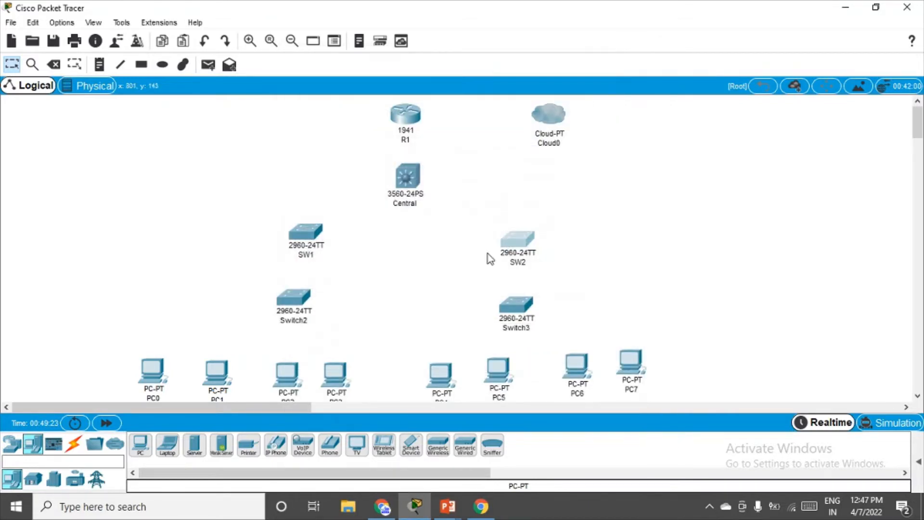
Set Switch2's display name and hostname to SWA.
drag(297, 296, 299, 289)
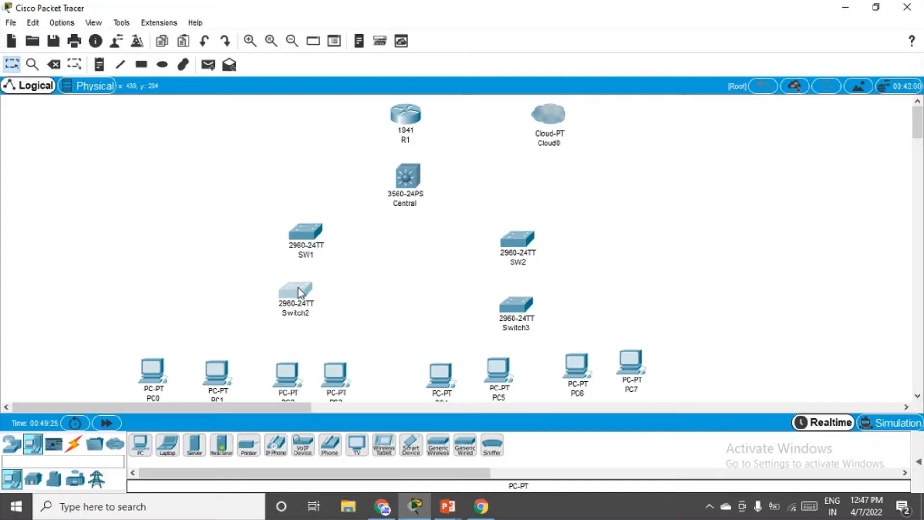
click(298, 287)
click(375, 88)
click(343, 88)
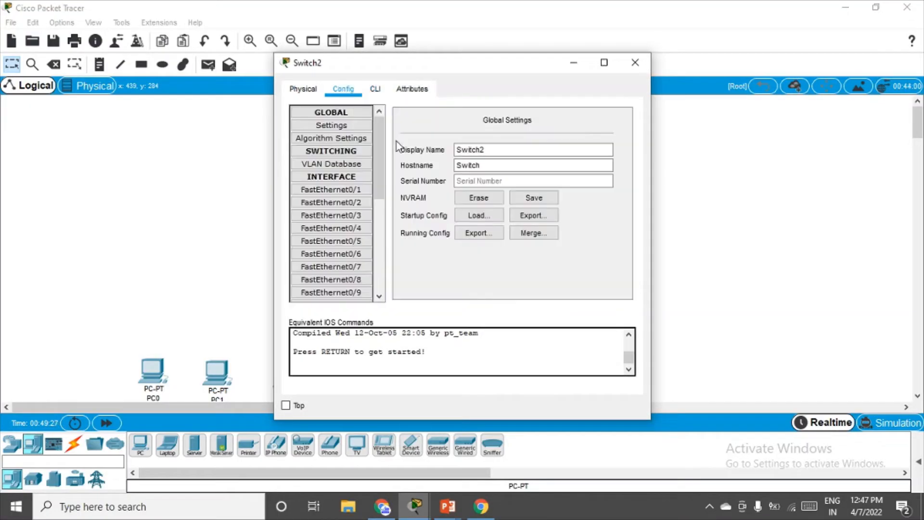
double_click(478, 150)
text(SWA)
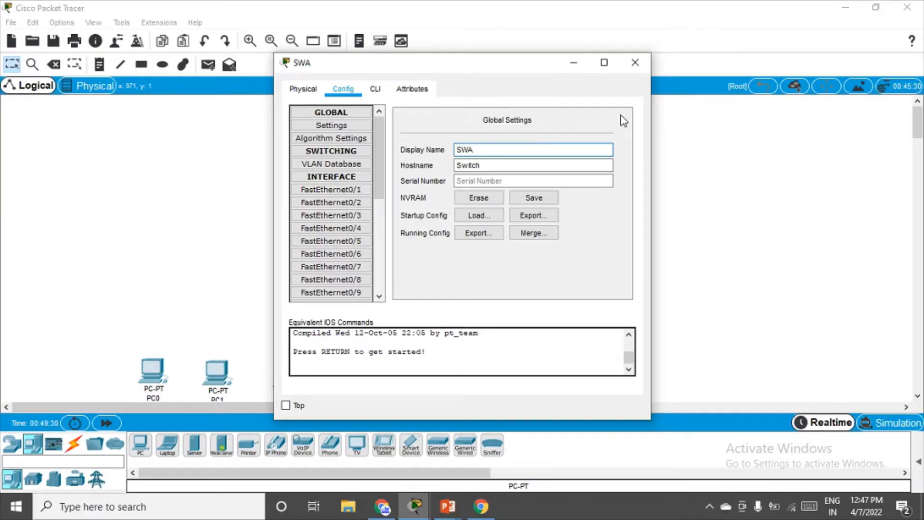
double_click(470, 146)
double_click(472, 164)
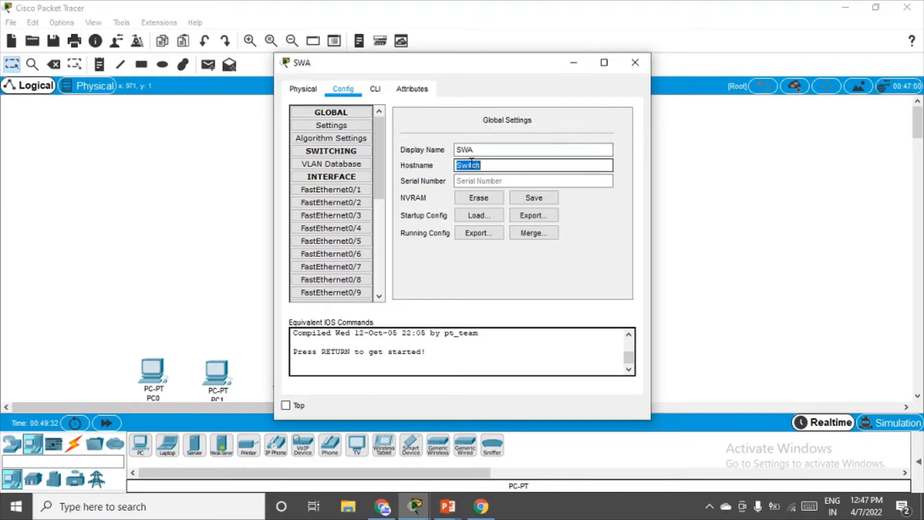
text(SWA)
key(Return)
click(635, 62)
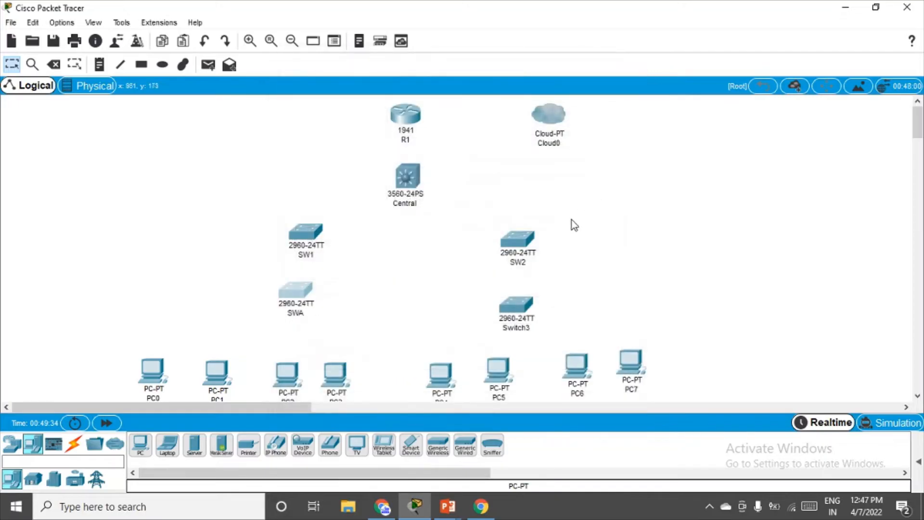
Set Switch3's display name and hostname to SWB.
double_click(509, 319)
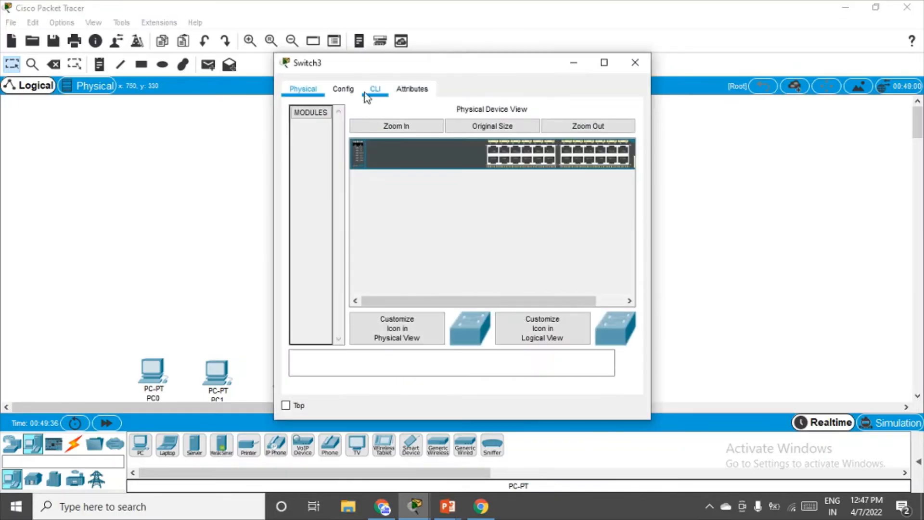
click(345, 88)
double_click(480, 149)
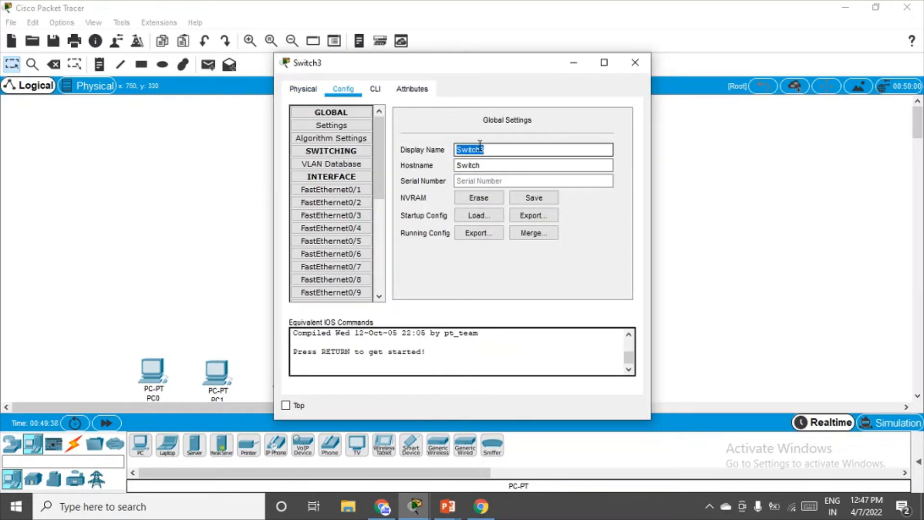
text(SWB)
double_click(474, 165)
text(S)
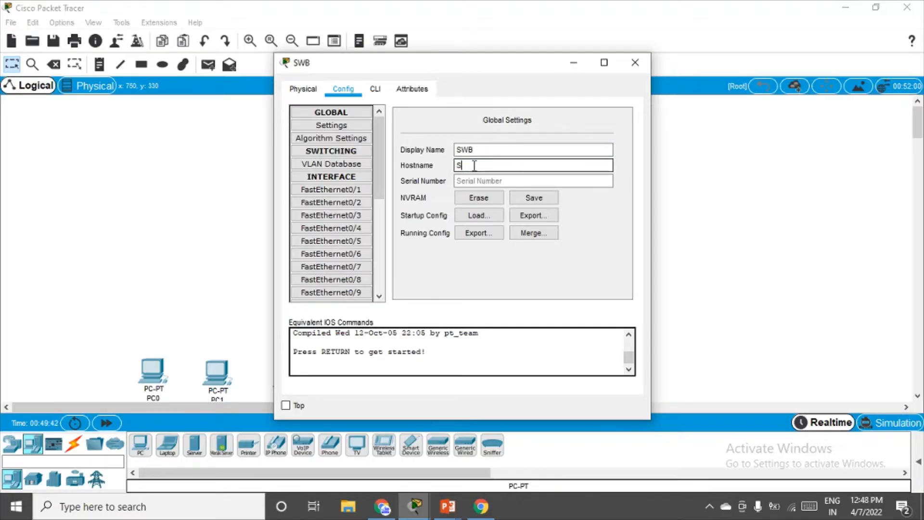
key(Return)
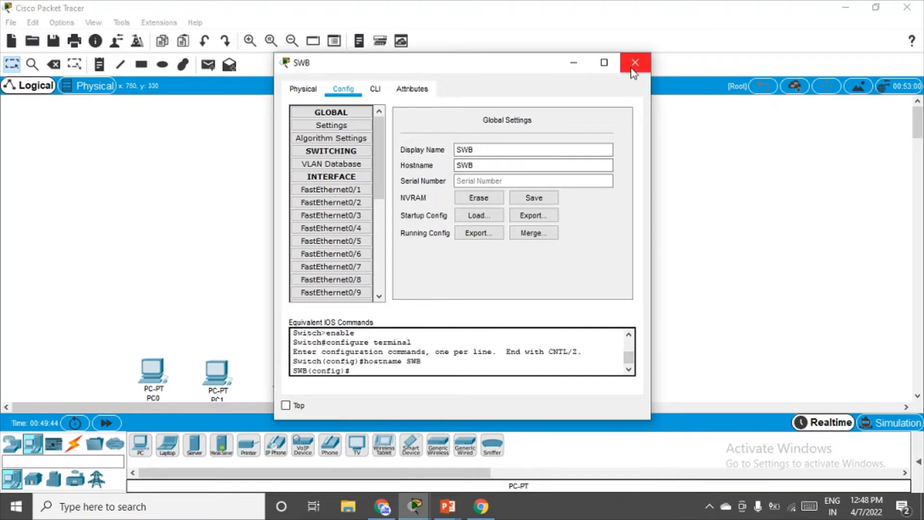
click(635, 63)
drag(522, 252, 520, 235)
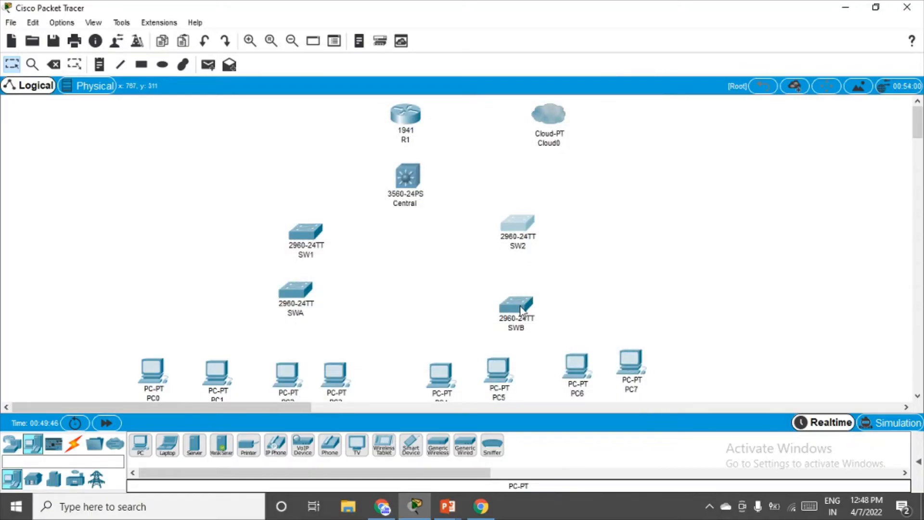
Line up SWB under SW2 and SWA under SW1, then move the PC row closer to the switches.
drag(520, 311, 523, 285)
click(521, 233)
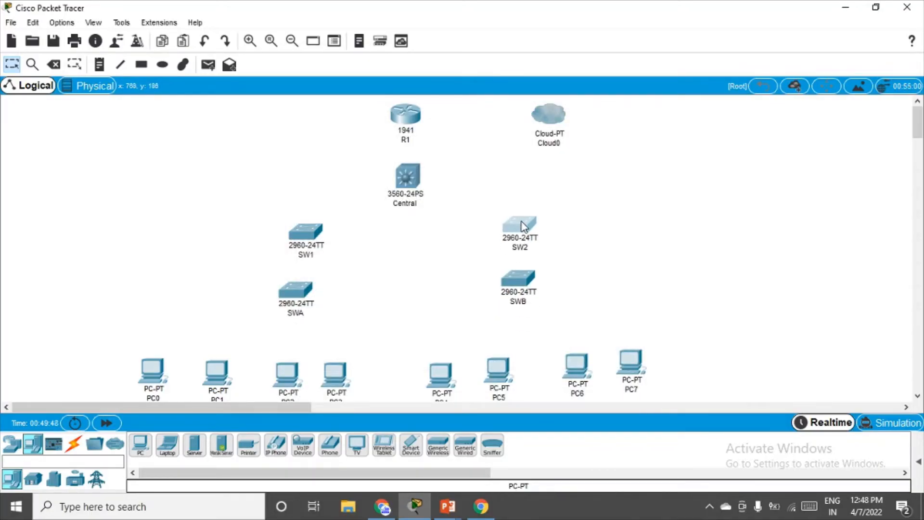
drag(304, 288, 314, 284)
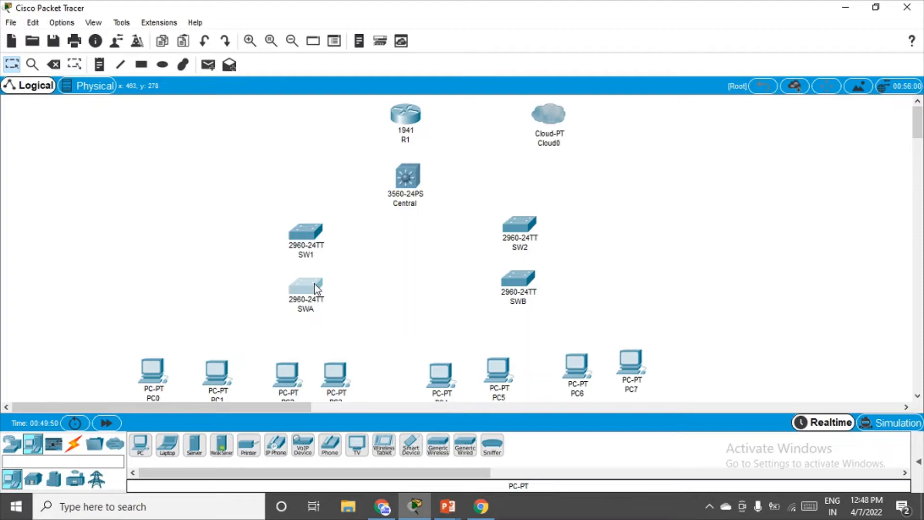
drag(166, 372, 177, 340)
drag(217, 370, 218, 342)
drag(289, 376, 293, 346)
drag(342, 380, 347, 351)
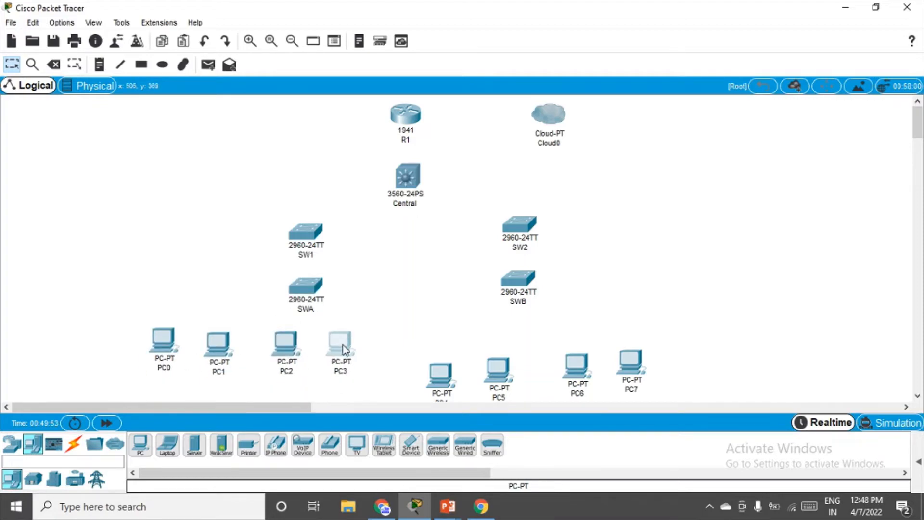
drag(451, 376, 504, 338)
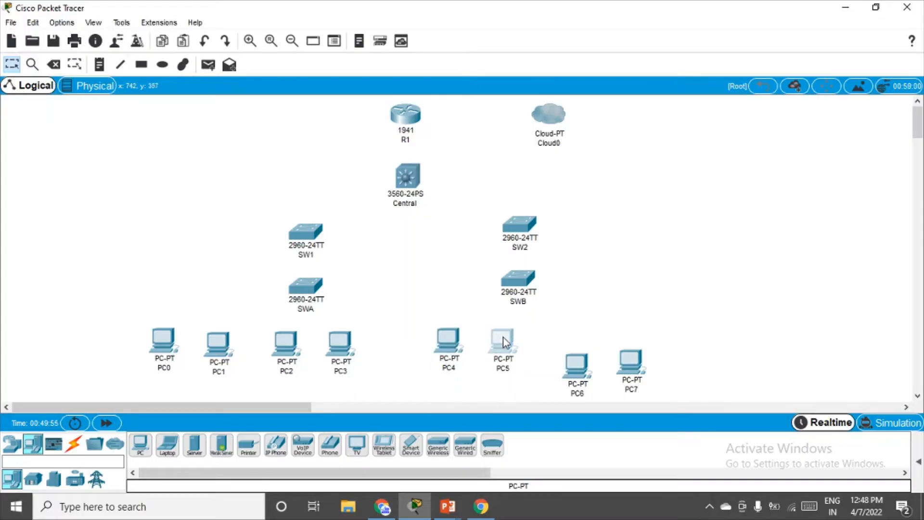
drag(579, 360, 576, 332)
drag(631, 360, 631, 329)
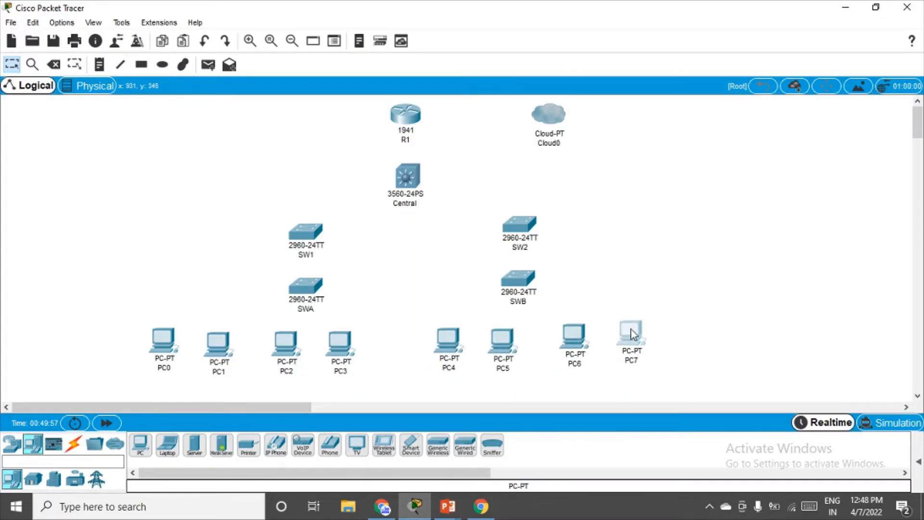
Relabel PC0–PC3 as C1, C2, C3 and C4.
click(163, 369)
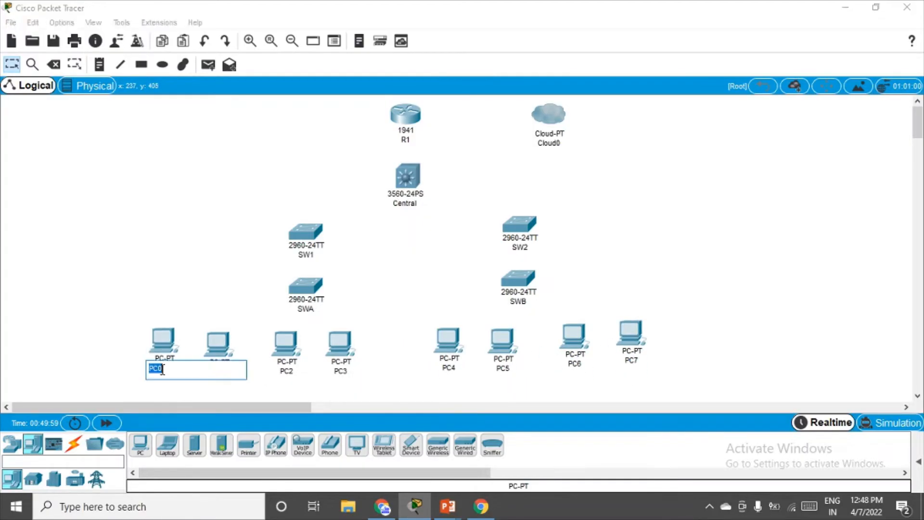
text(C1)
key(Return)
click(219, 370)
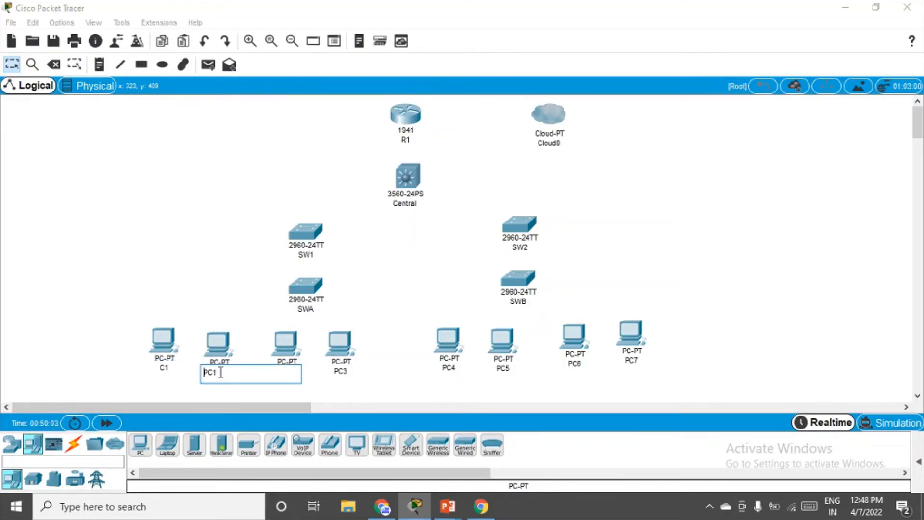
text(C2)
key(Return)
click(293, 372)
text(C)
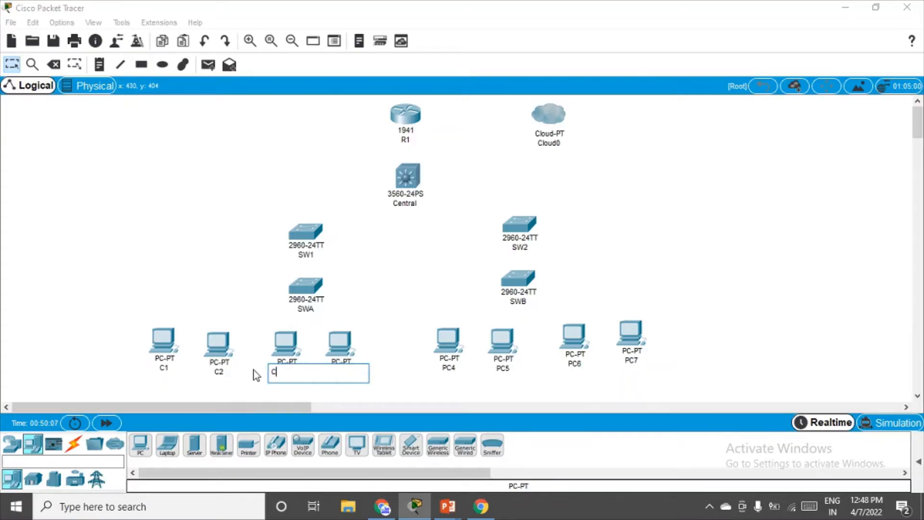
text(3)
key(Return)
click(340, 371)
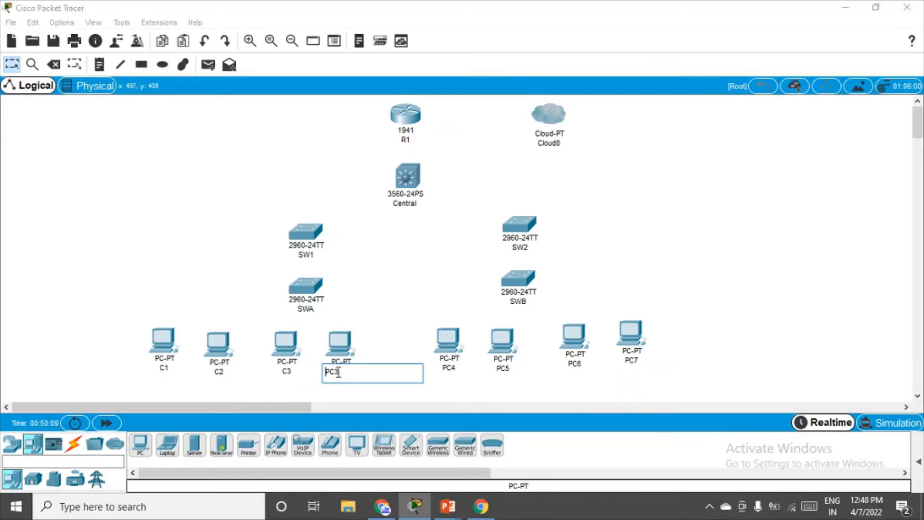
drag(339, 372, 308, 372)
text(C4)
key(Return)
Relabel PC4–PC7 as D1, D2, D3 and D4.
click(449, 368)
drag(450, 369, 403, 370)
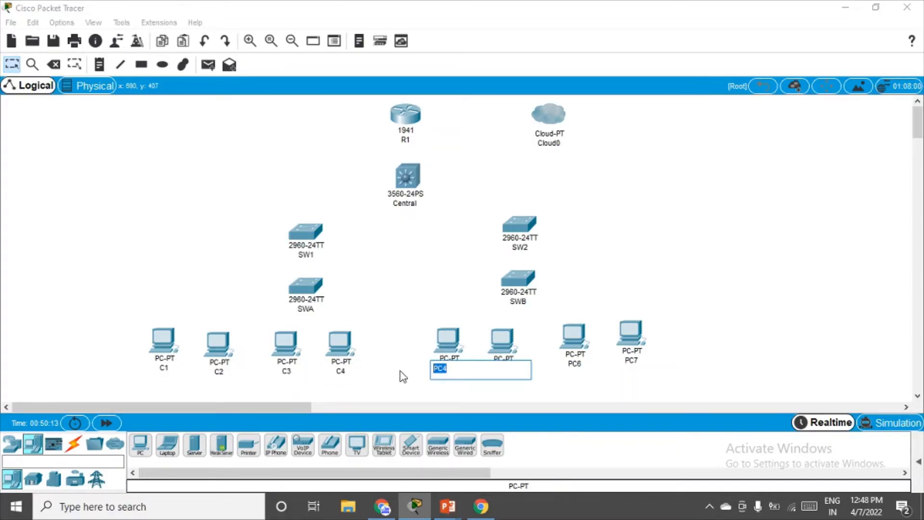
text(D1)
key(Return)
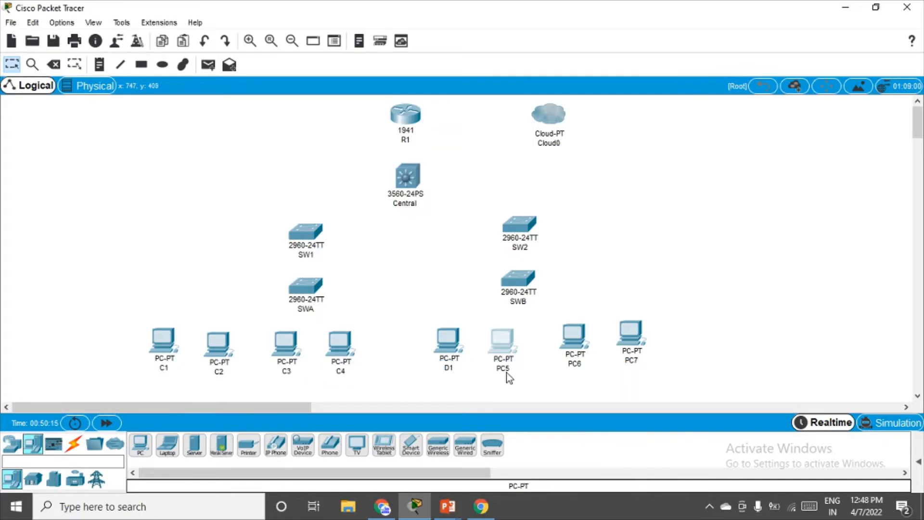
click(504, 368)
drag(505, 370, 460, 376)
text(D2)
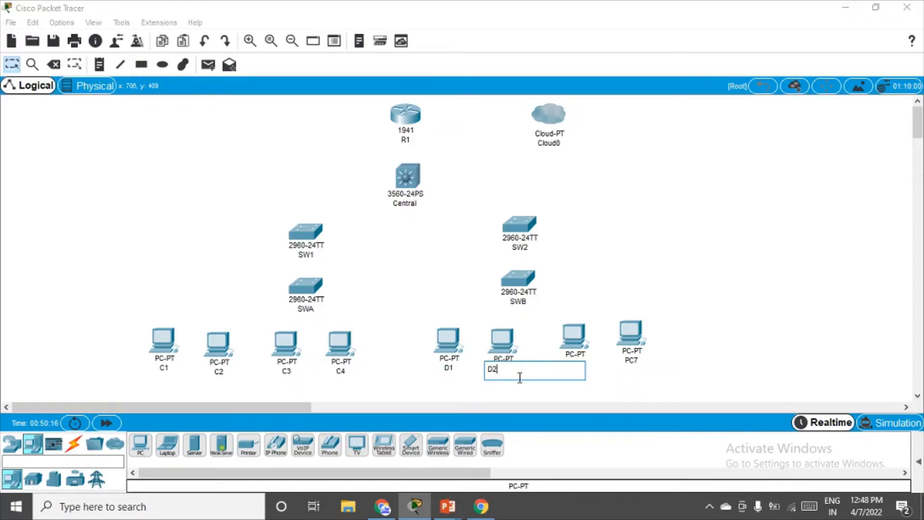
key(Return)
click(578, 366)
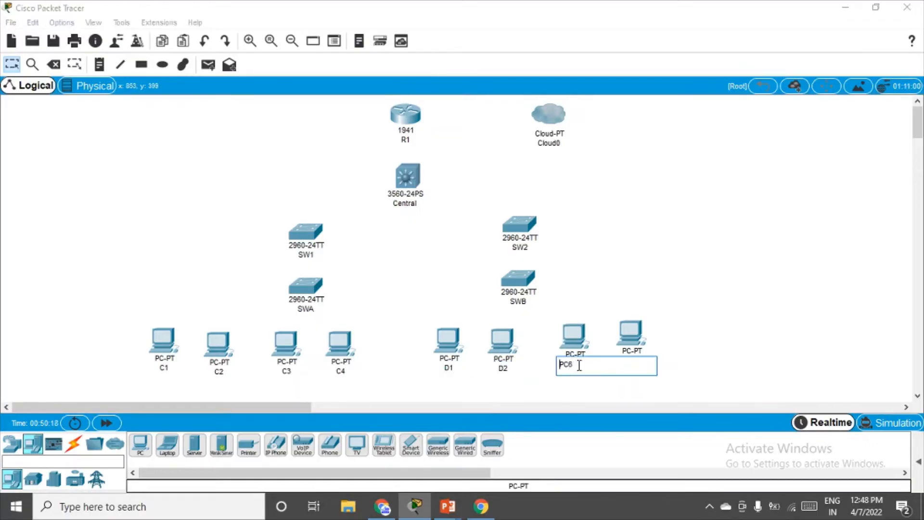
drag(580, 367, 517, 367)
text(D3)
key(Return)
click(633, 361)
double_click(634, 361)
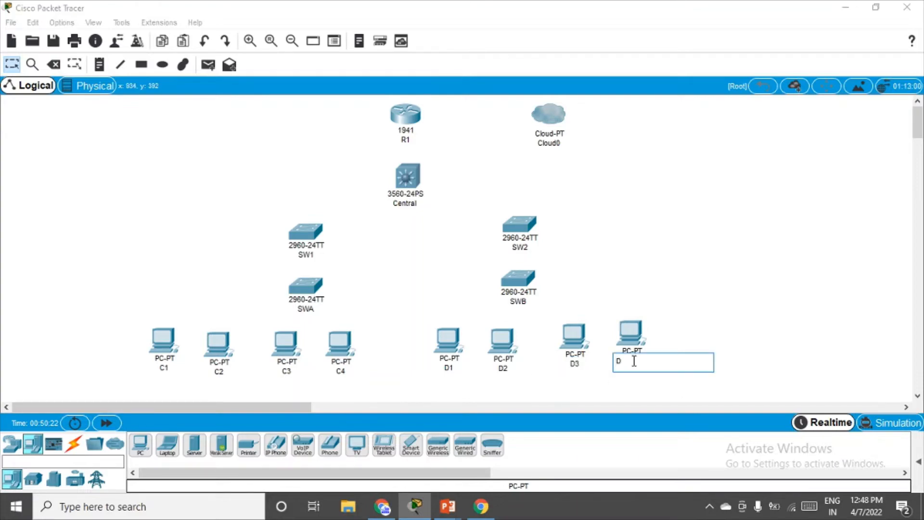
key(Return)
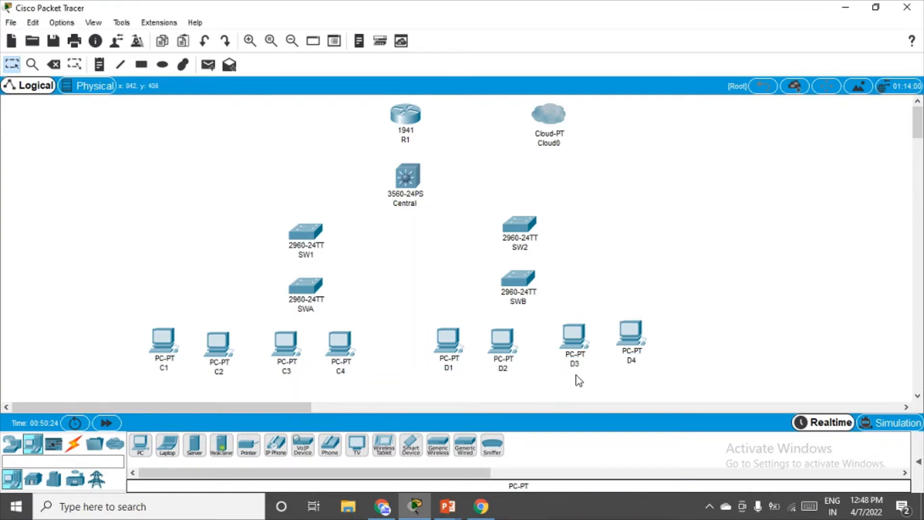
Align D1–D4 into an evenly spaced row.
drag(635, 343, 639, 339)
drag(579, 335, 578, 342)
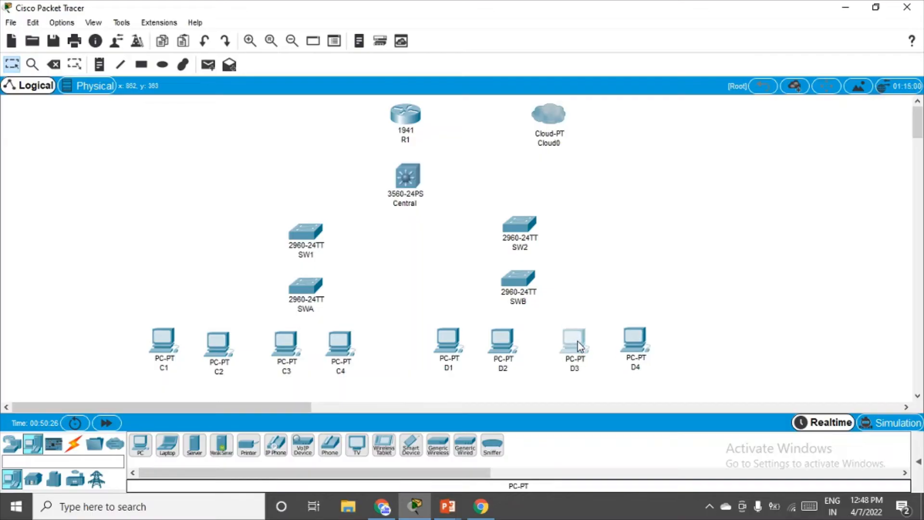
drag(500, 348, 515, 348)
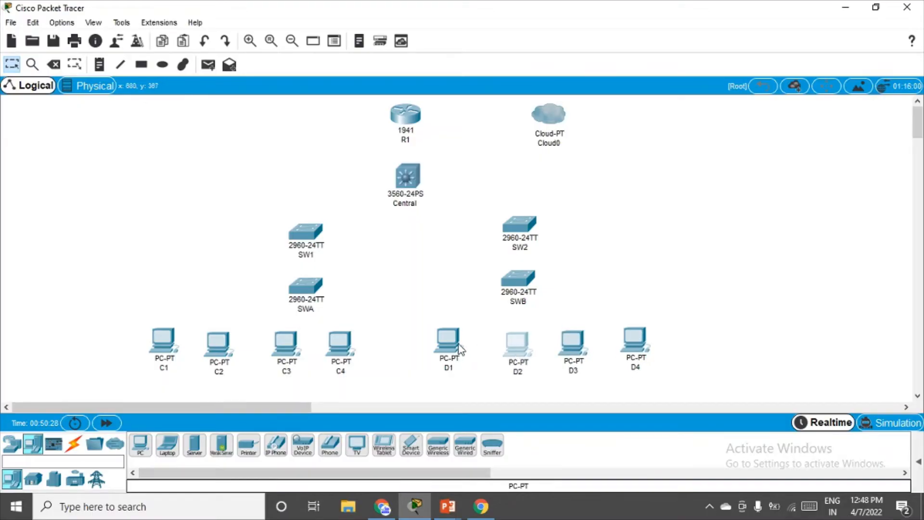
drag(460, 349, 463, 353)
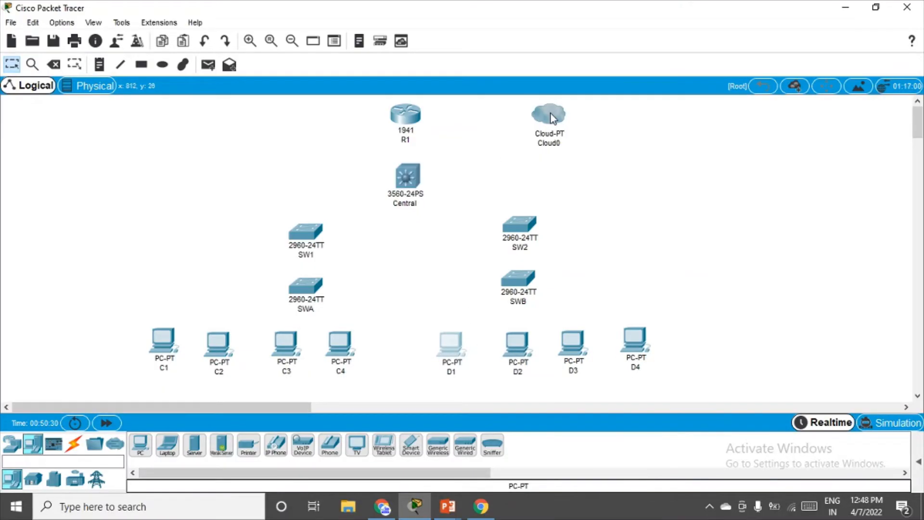
Install an HWIC-2T two-port serial card in an empty slot on R1, then close R1's window.
mouse_move(551, 114)
click(416, 118)
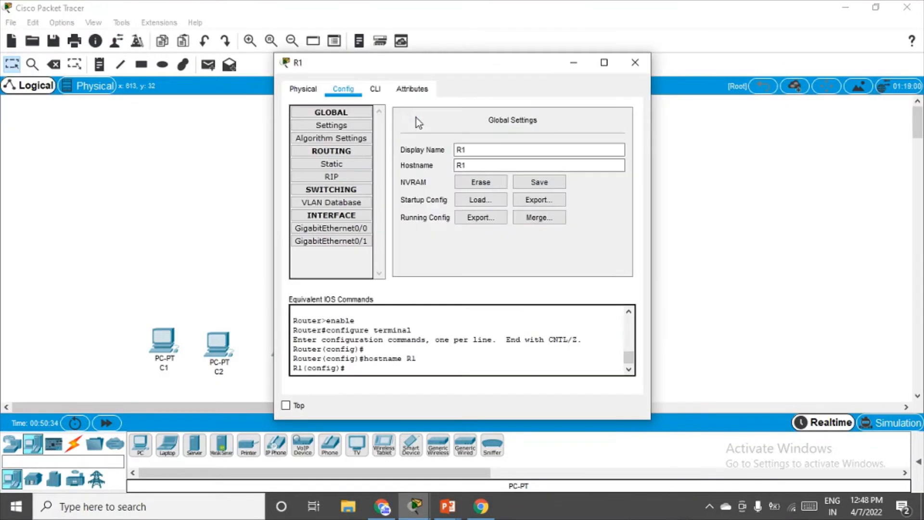
click(311, 90)
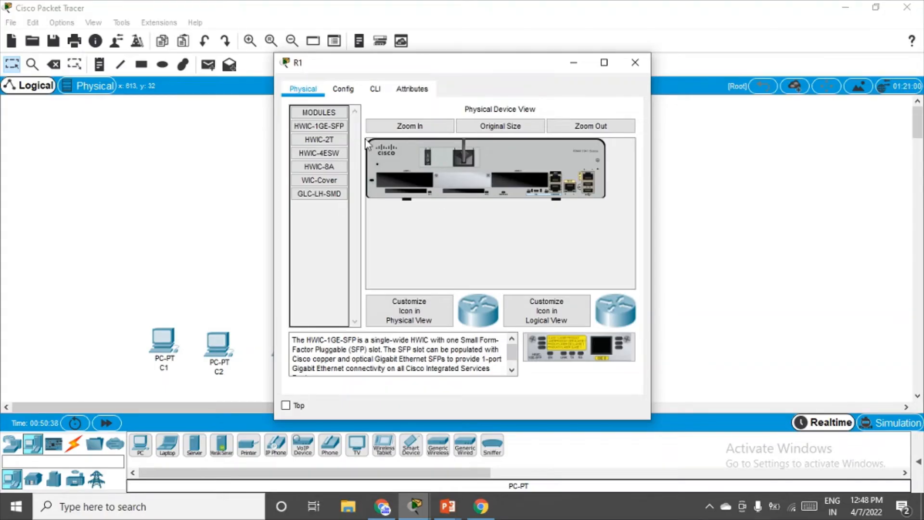
drag(319, 139, 416, 184)
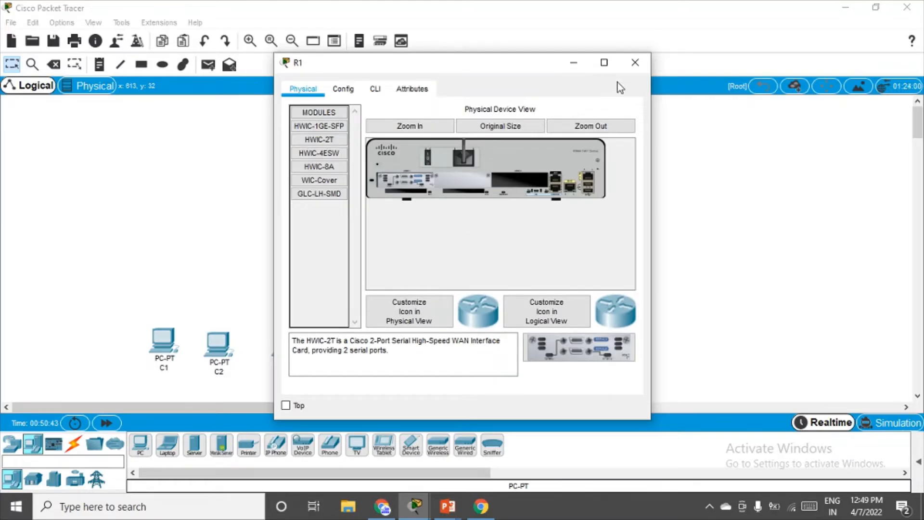
click(633, 62)
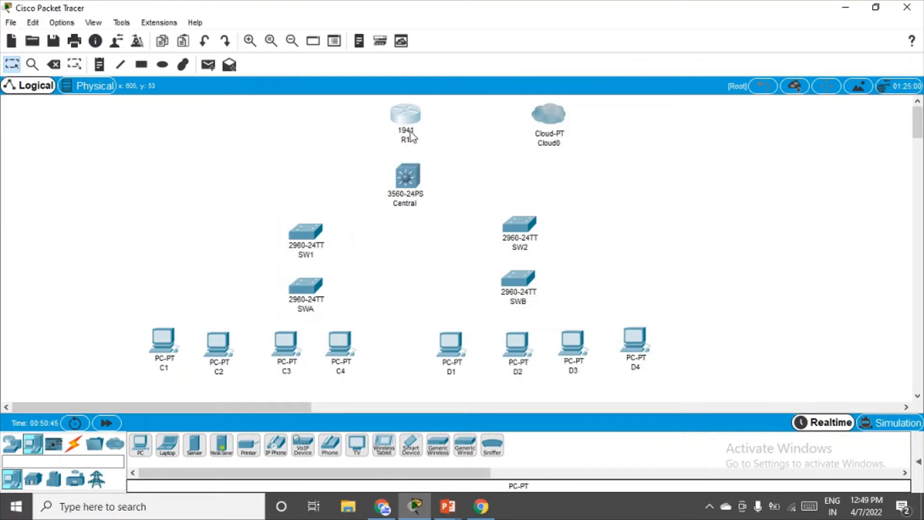
Connect R1 Serial0/1/0 to Cloud0 Serial1 with a Serial DTE cable.
click(68, 451)
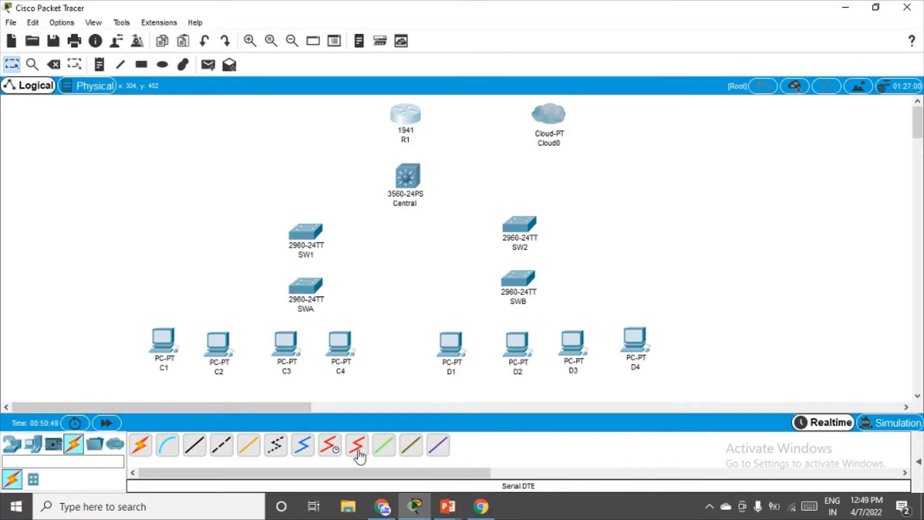
click(359, 456)
click(409, 115)
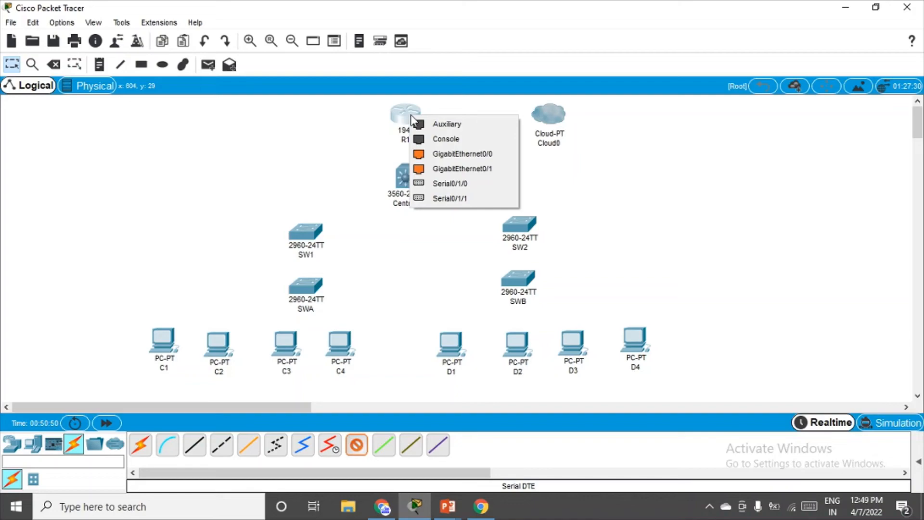
click(470, 184)
click(549, 118)
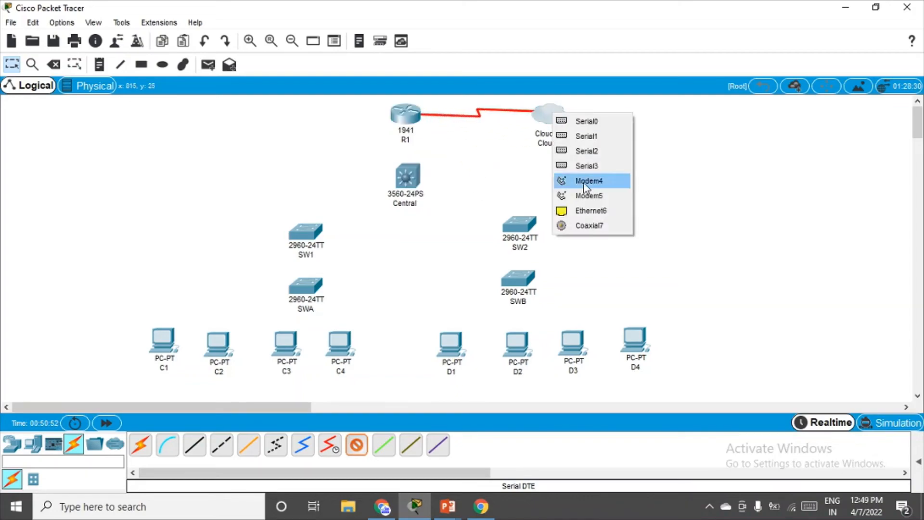
click(587, 135)
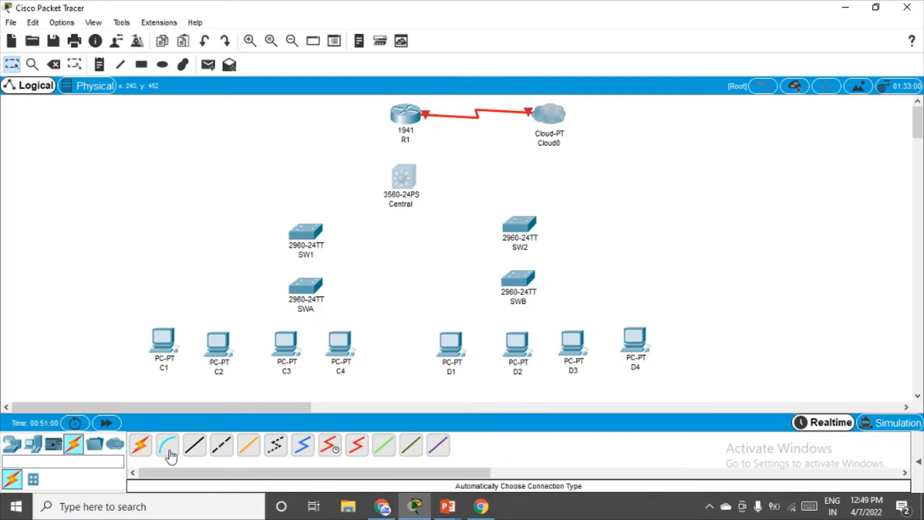
Connect R1 GigabitEthernet0/0 to Central FastEthernet0/1 with a copper straight-through cable.
click(198, 452)
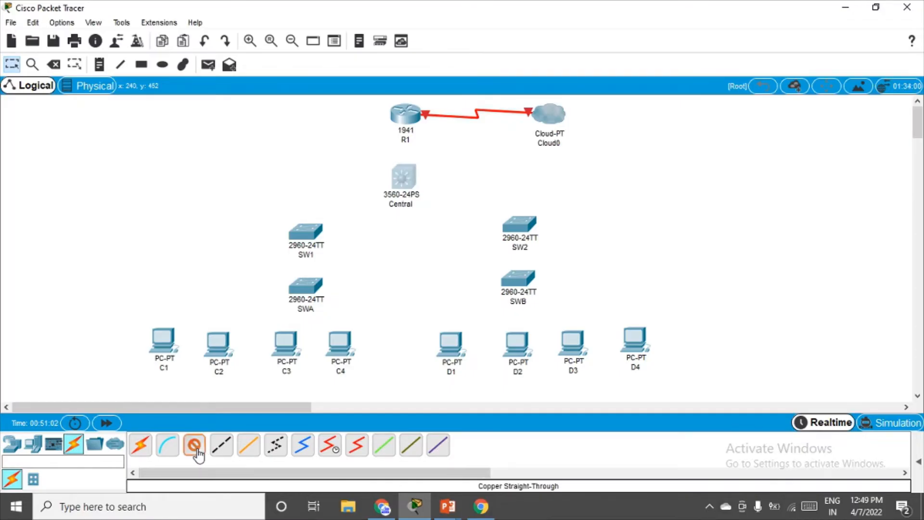
click(403, 116)
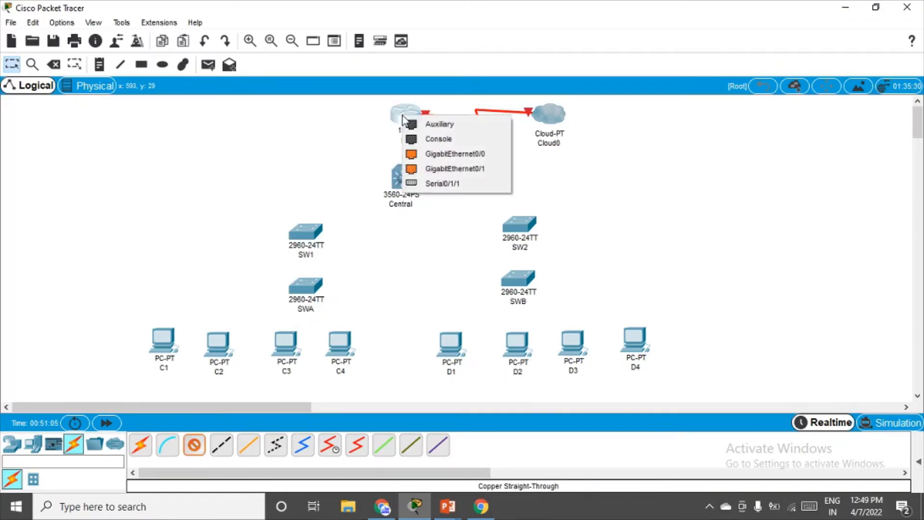
click(445, 153)
click(400, 175)
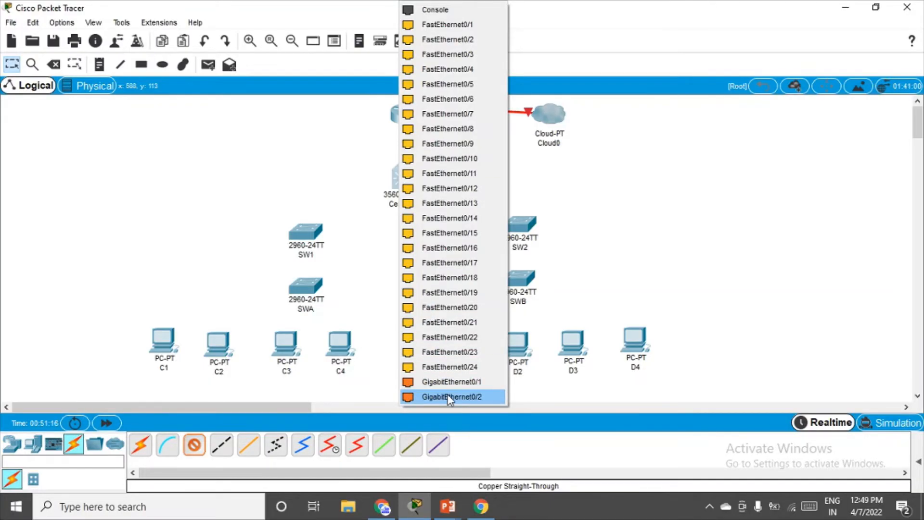
click(456, 26)
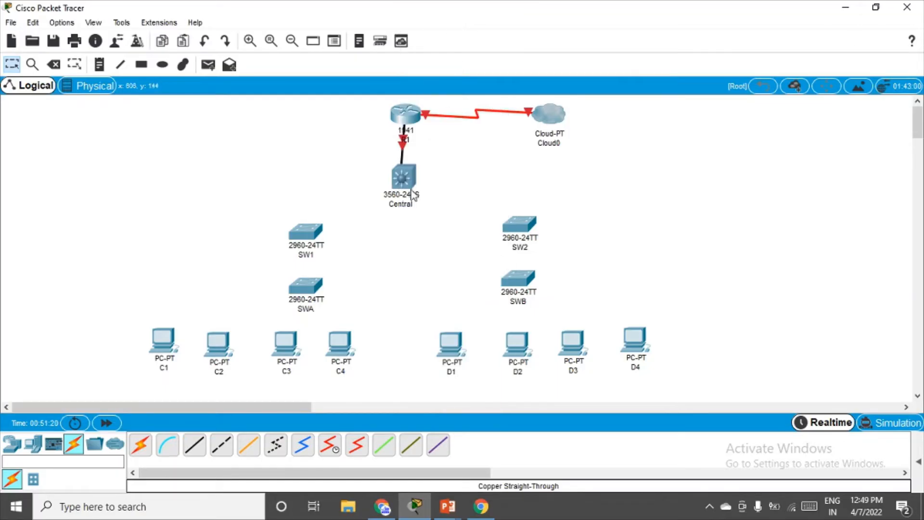
drag(413, 194, 420, 195)
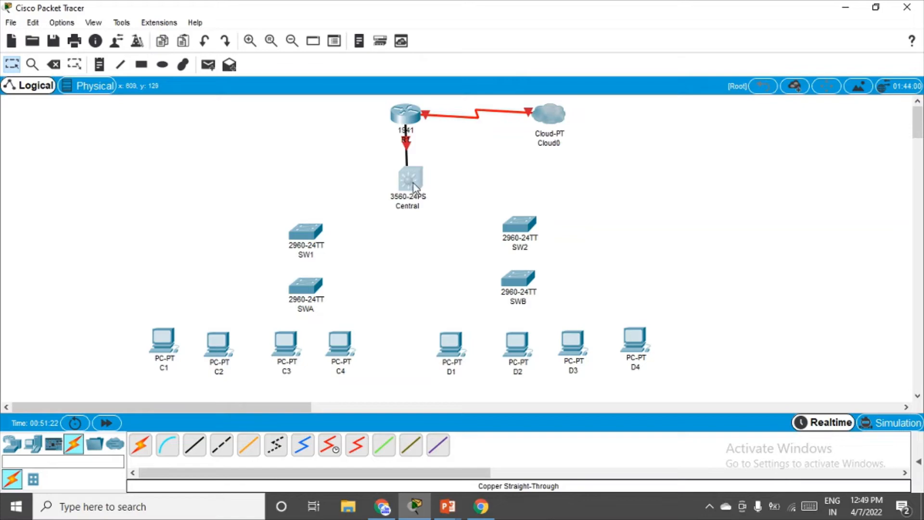
Check the Central switch's interface list, then move the switch slightly down beneath R1.
click(413, 188)
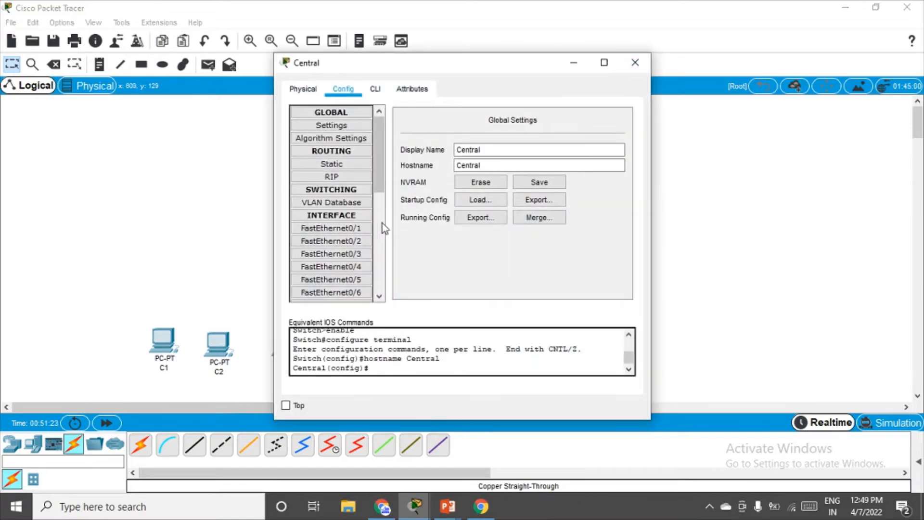
drag(382, 192, 378, 299)
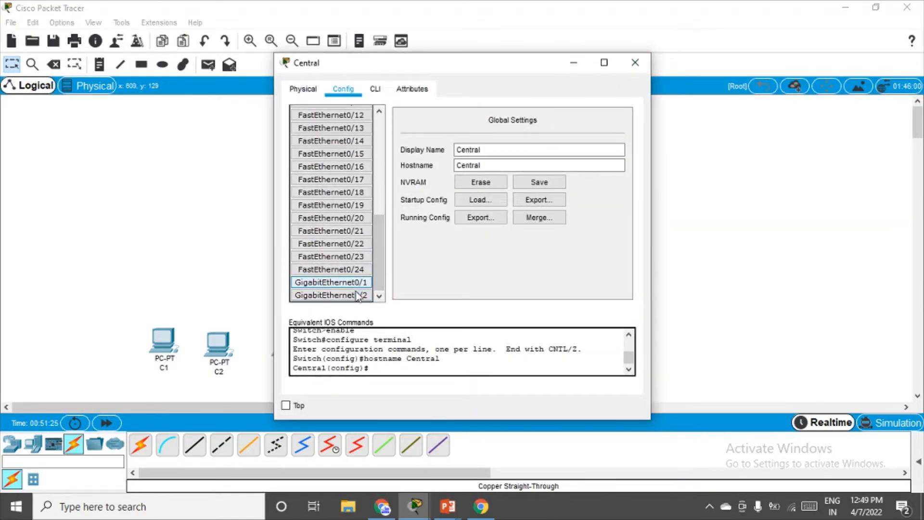
click(635, 63)
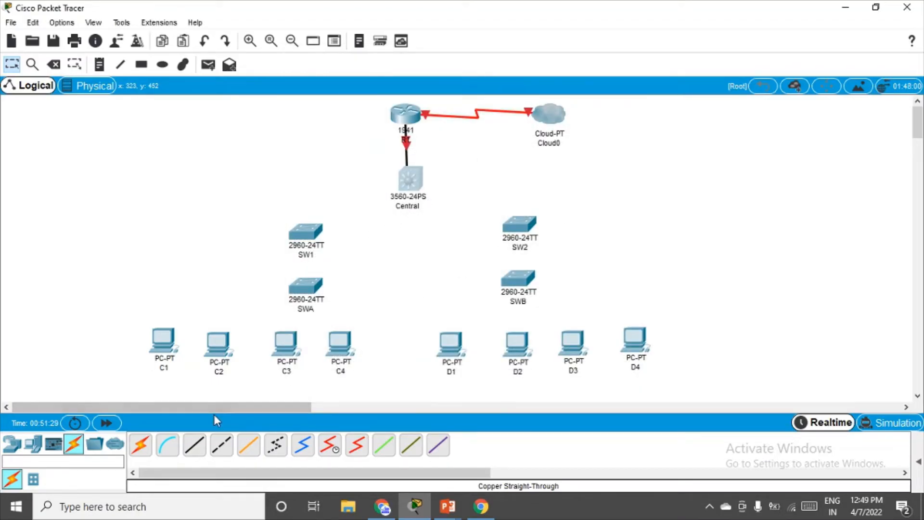
drag(419, 185, 415, 187)
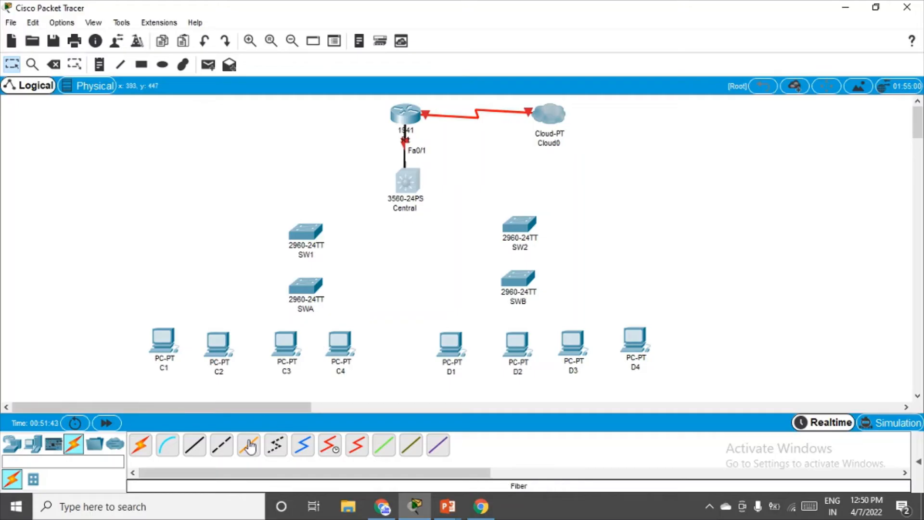
Cross-over cable Central Gig0/1 to SW1 Gig0/1 and Central Gig0/2 to SW2 Gig0/1.
click(221, 447)
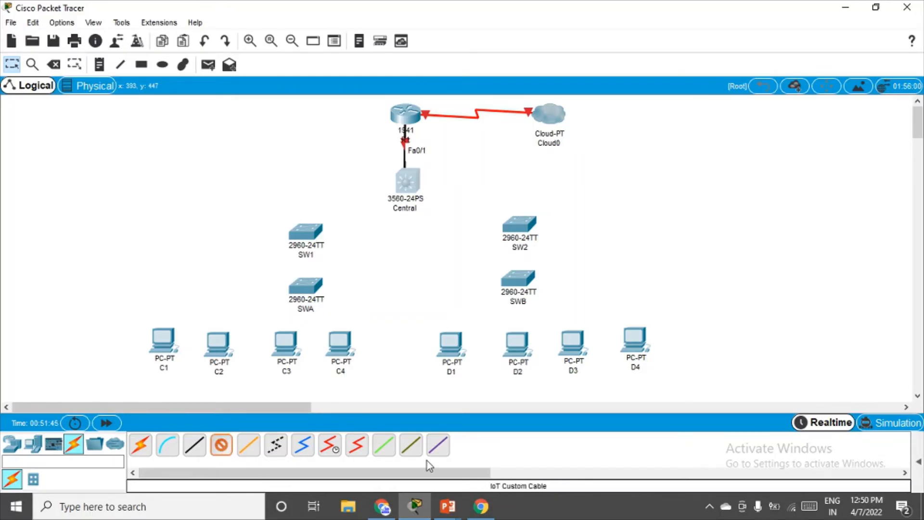
click(407, 188)
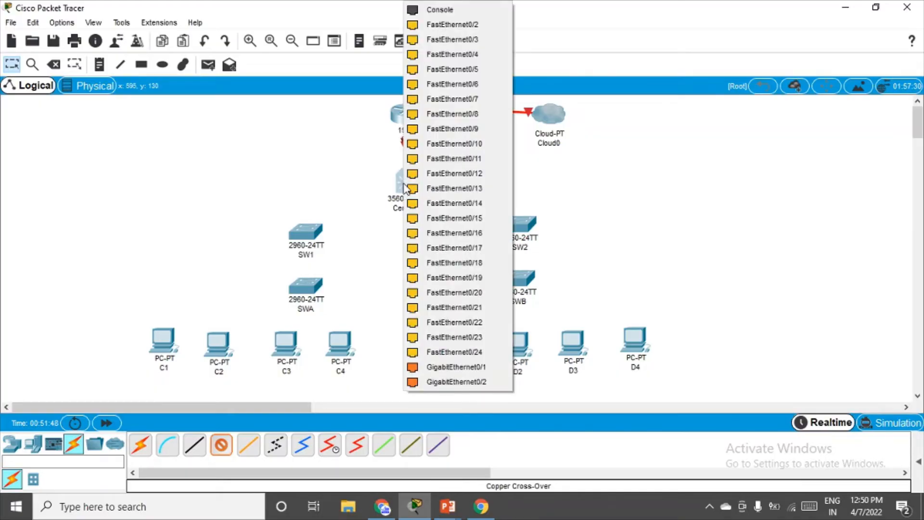
click(461, 367)
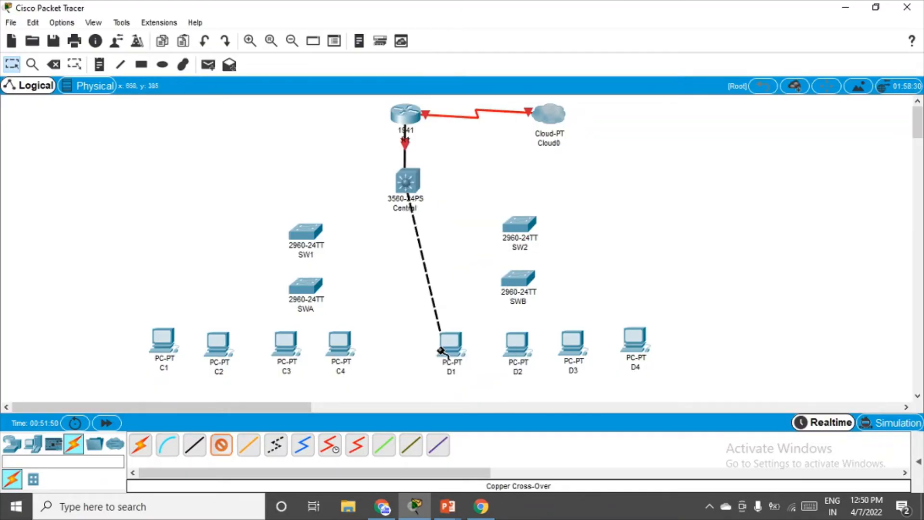
click(305, 232)
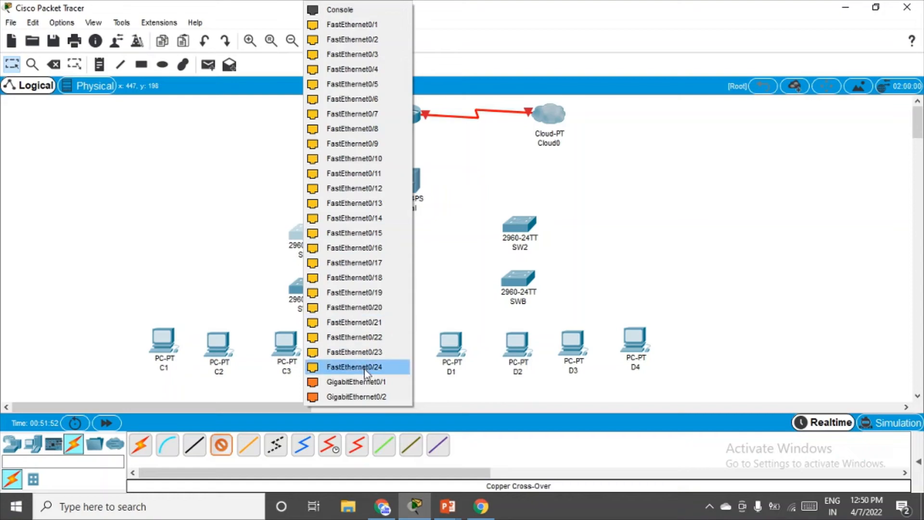
click(357, 382)
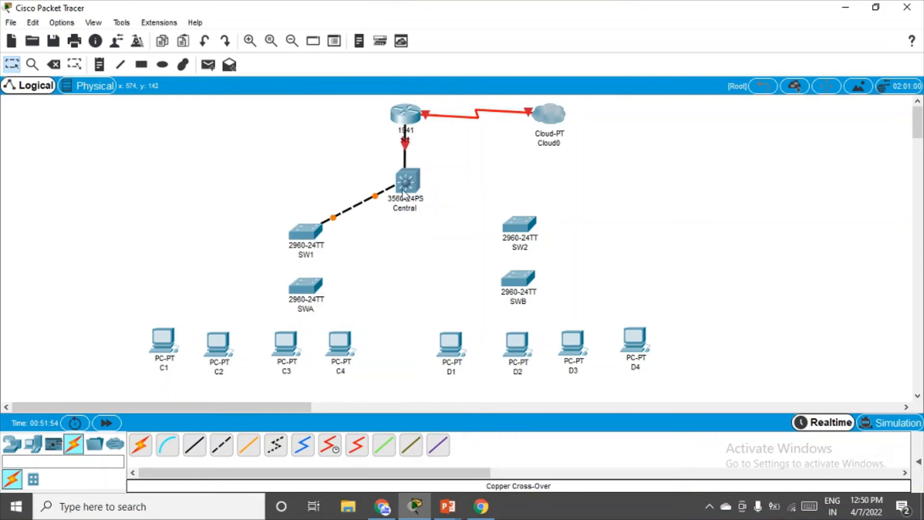
click(222, 448)
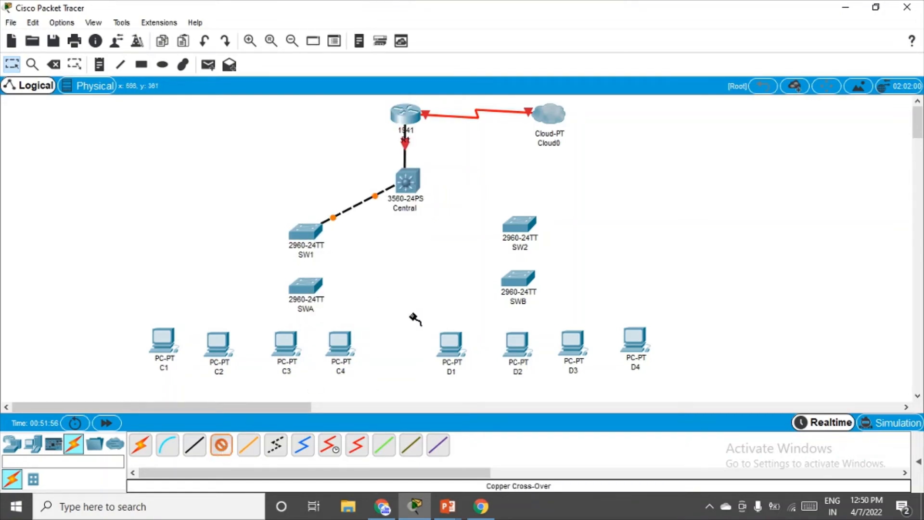
click(409, 184)
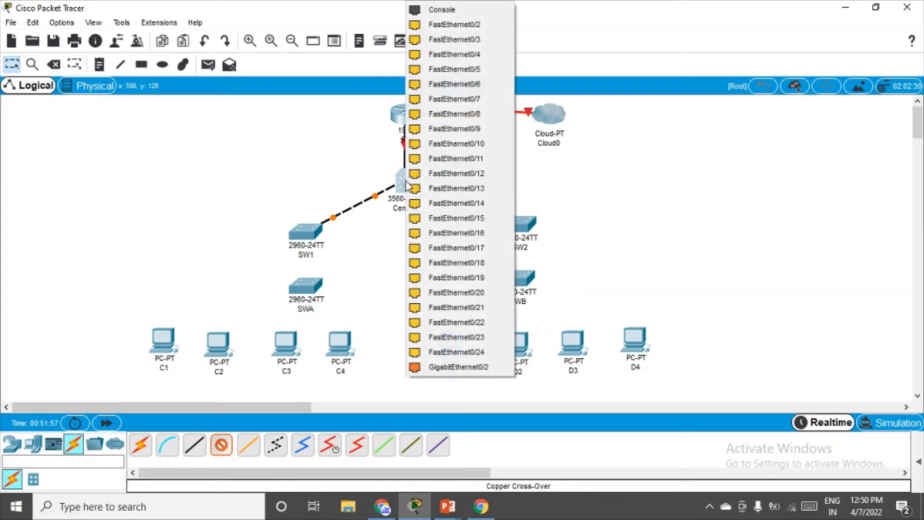
click(471, 367)
click(524, 225)
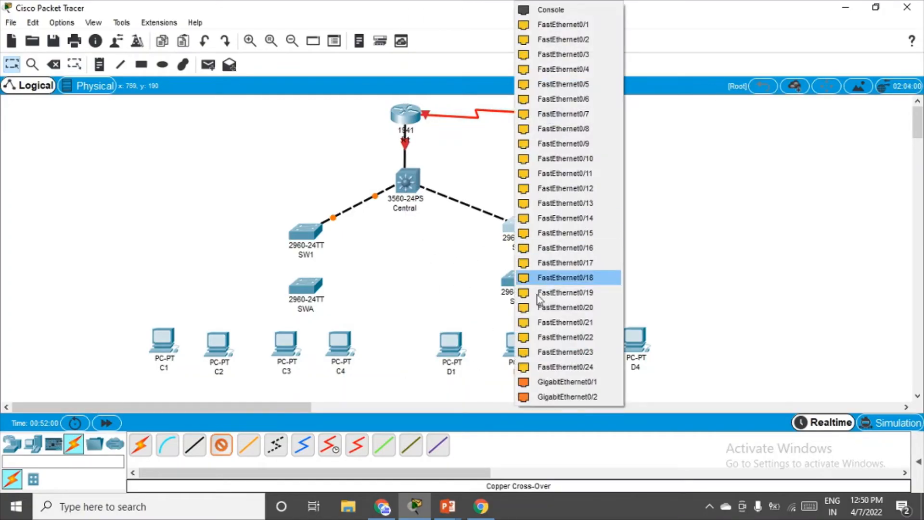
click(565, 382)
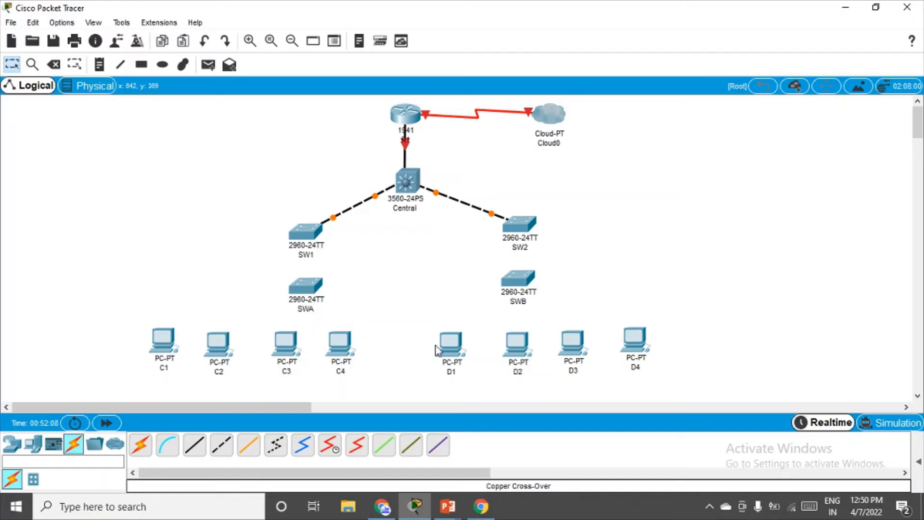
click(222, 447)
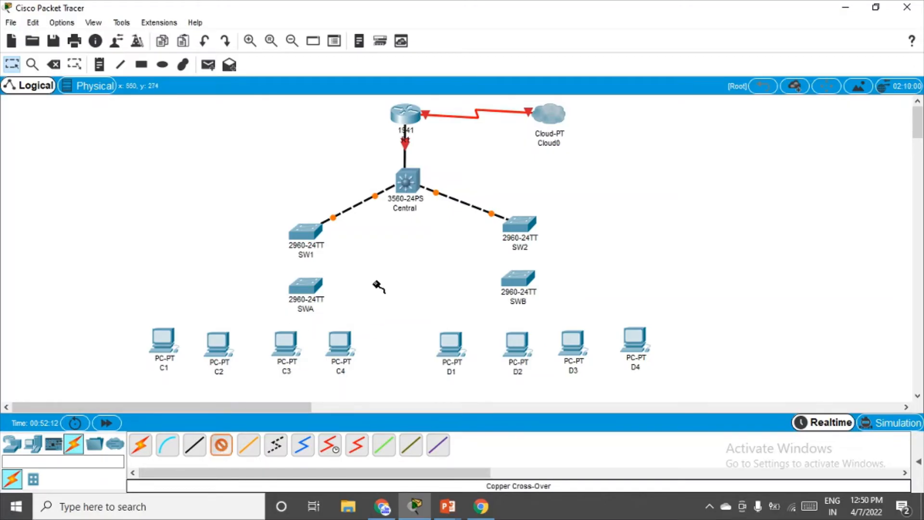
Link a SW1 FastEthernet port to SWA with a copper cross-over cable.
click(307, 232)
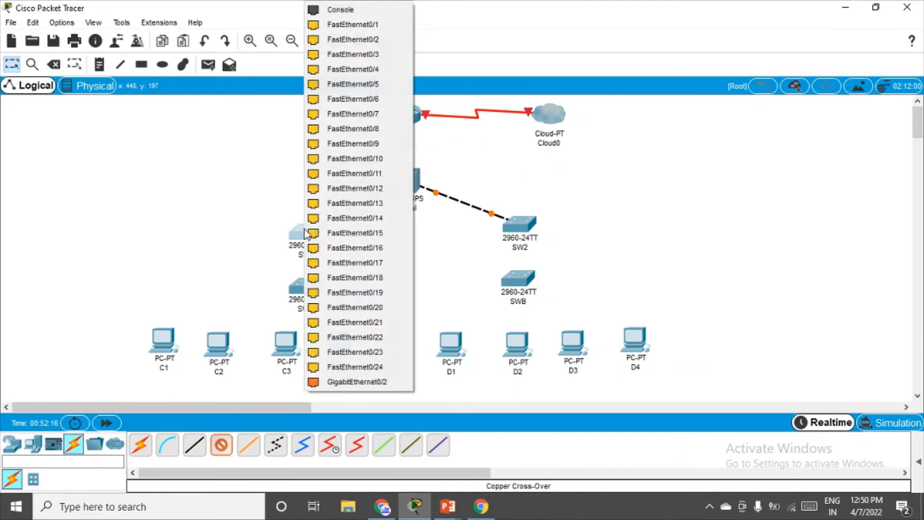
click(358, 352)
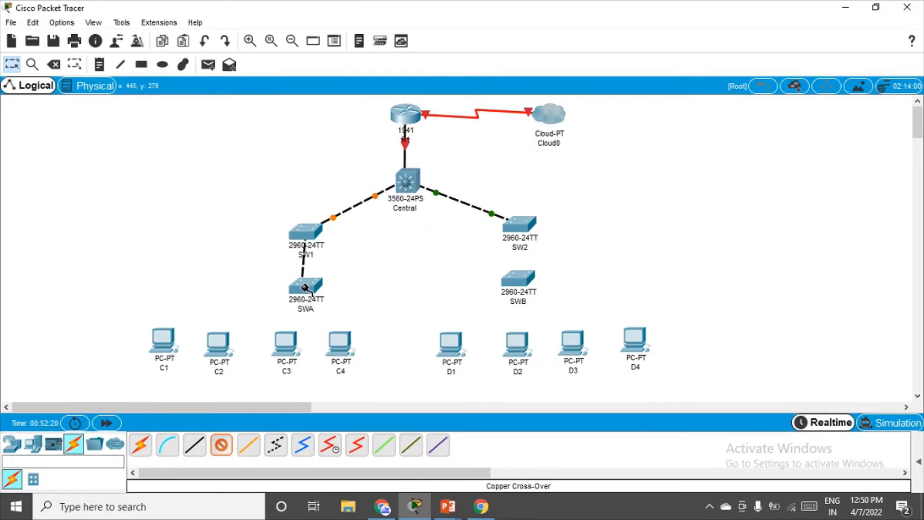
click(305, 285)
click(351, 351)
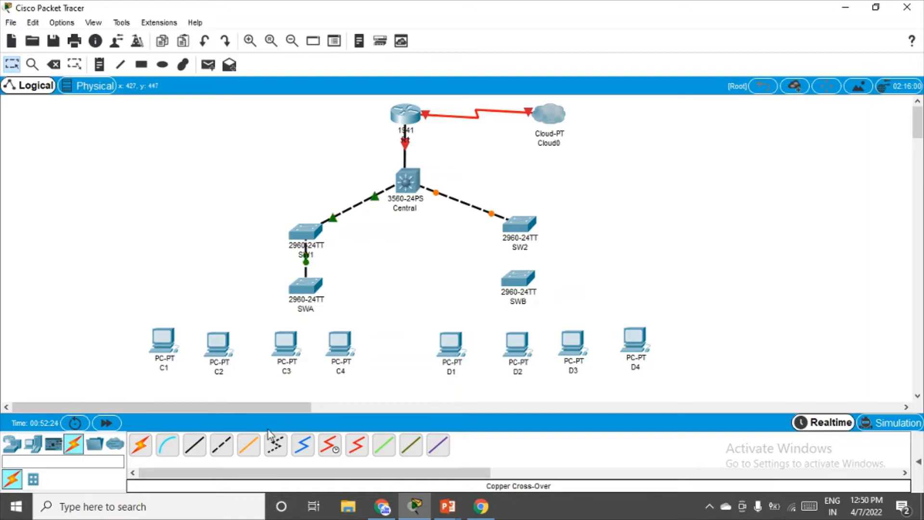
Link a SW2 FastEthernet port to SWB with a cross-over cable and nudge SWB right.
click(221, 445)
click(519, 224)
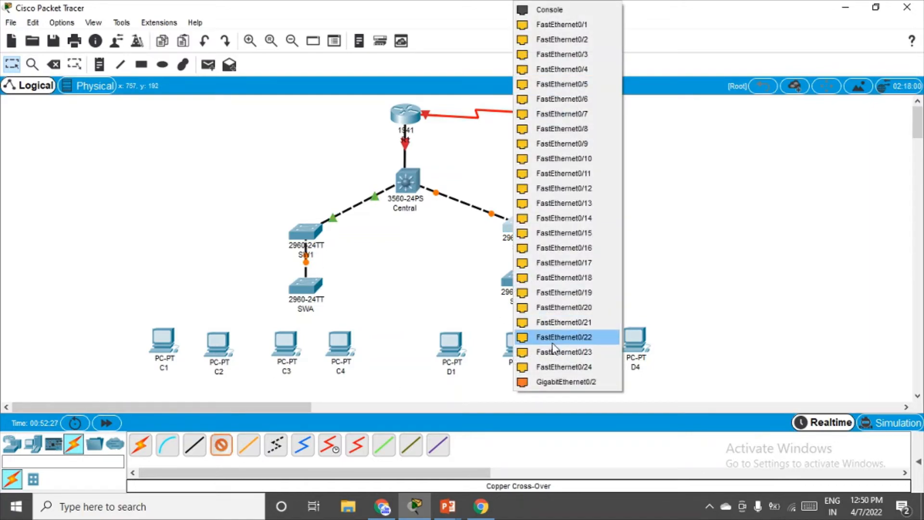
click(561, 352)
click(511, 284)
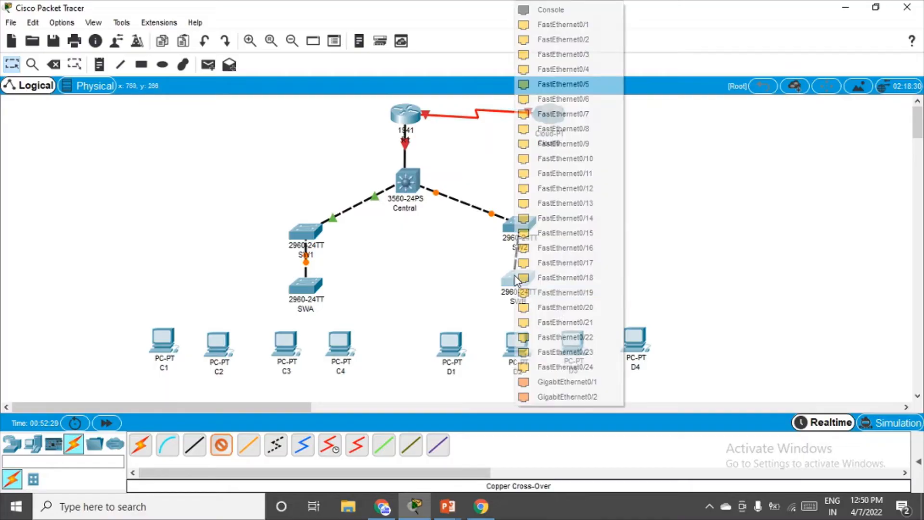
click(579, 356)
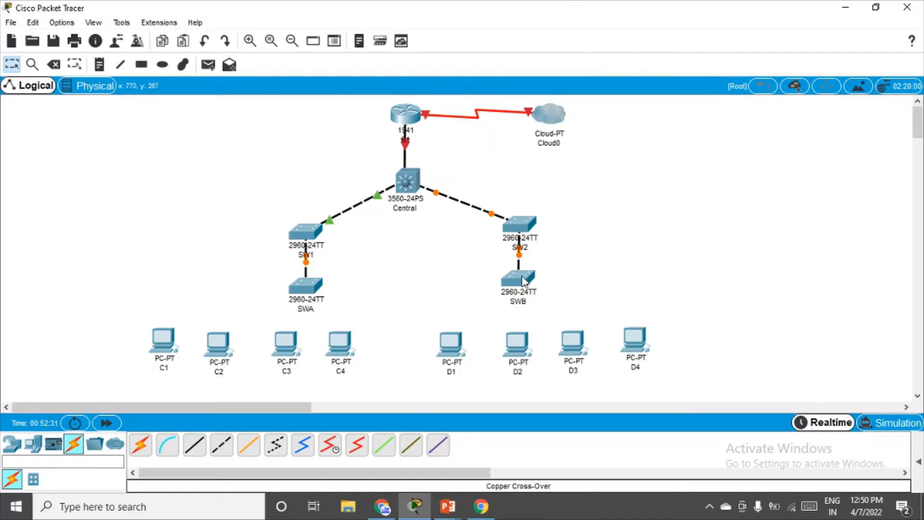
drag(525, 280, 528, 282)
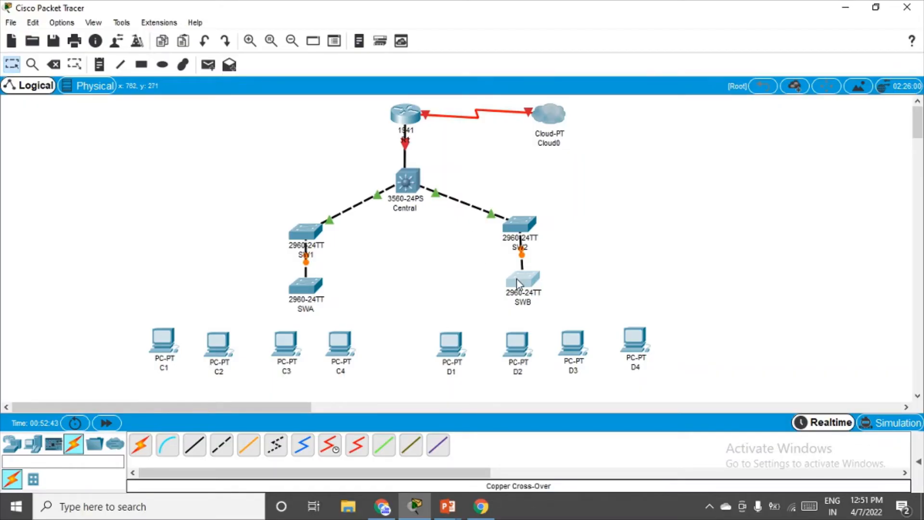
click(504, 284)
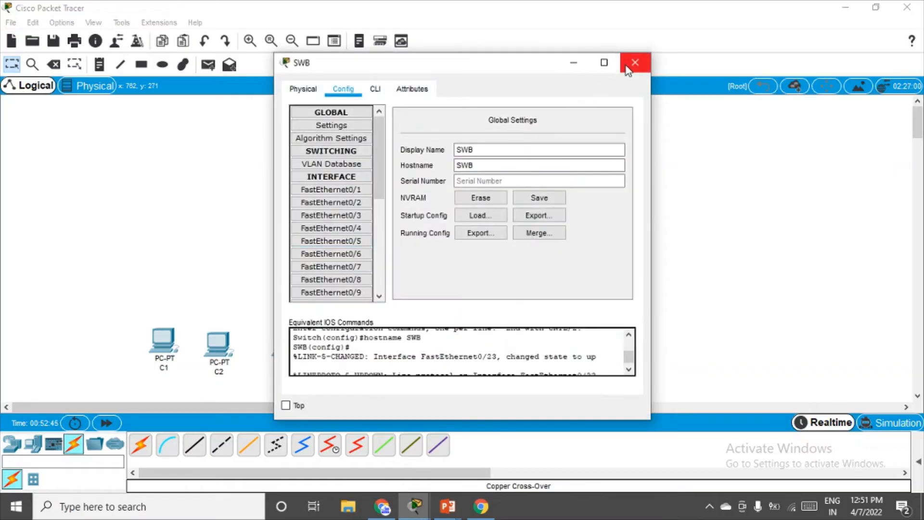
click(640, 60)
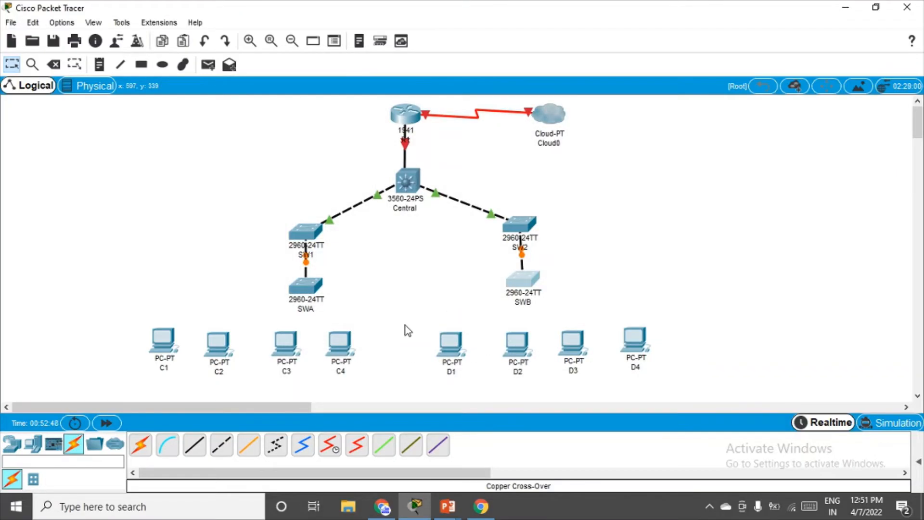
Connect SWA Fa0/24 to SW2 Fa0/24 with a copper cross-over cable.
click(222, 448)
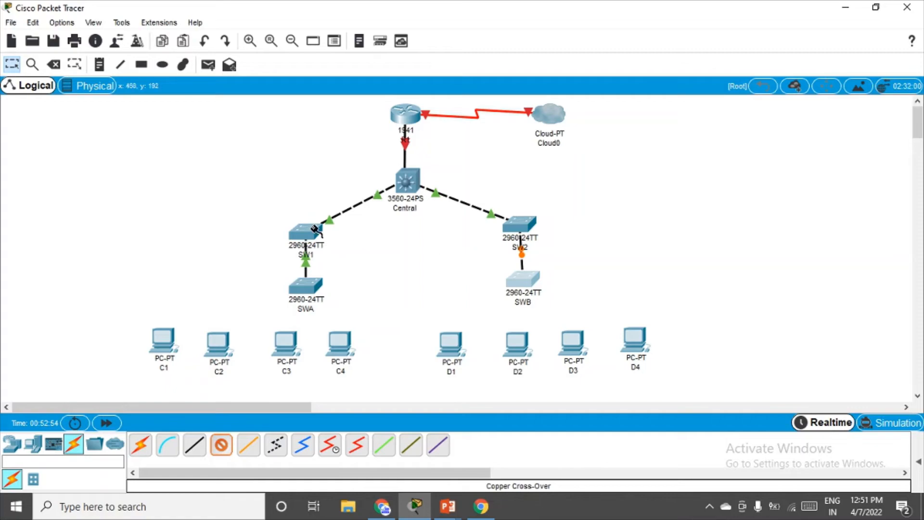
click(305, 285)
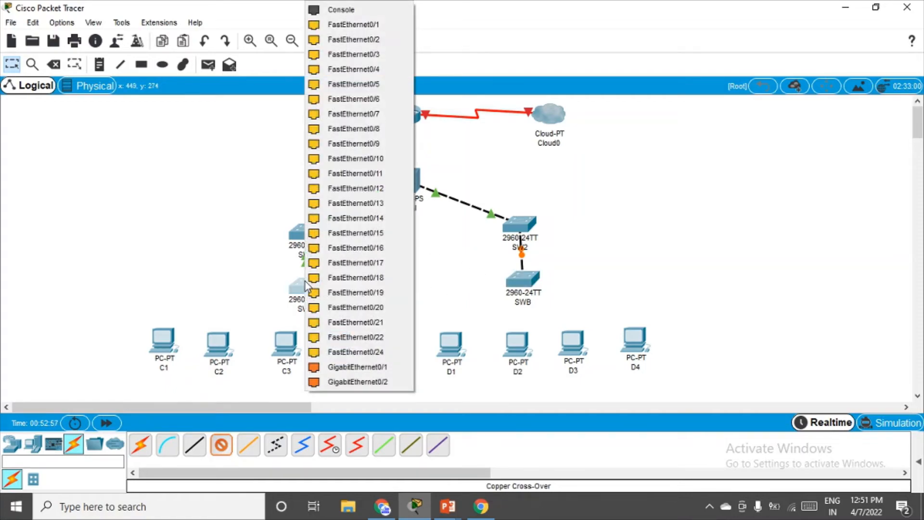
click(359, 352)
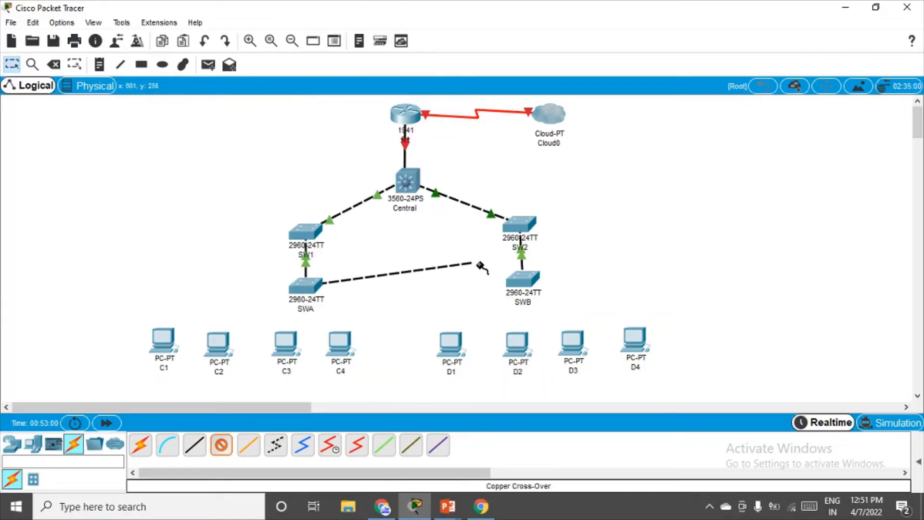
click(514, 233)
click(544, 352)
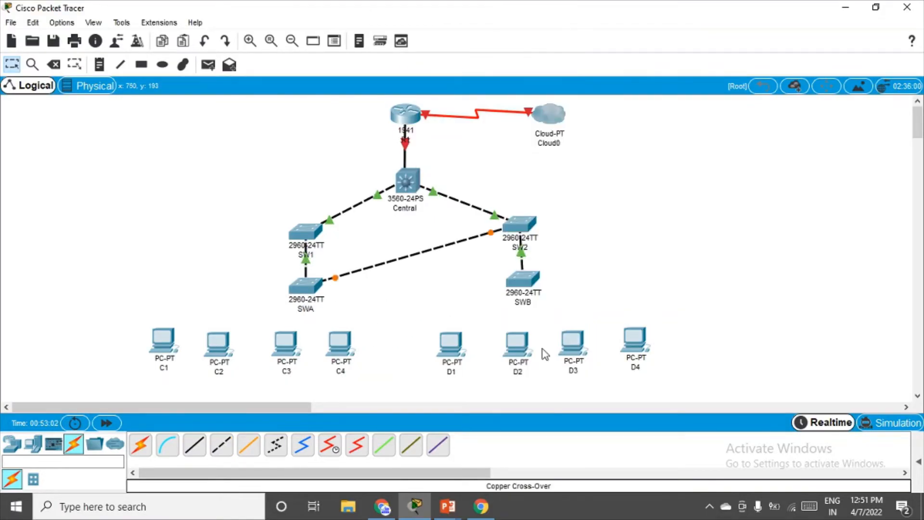
Connect SW1 Fa0/24 to SWB Fa0/24 with a copper cross-over cable.
click(220, 445)
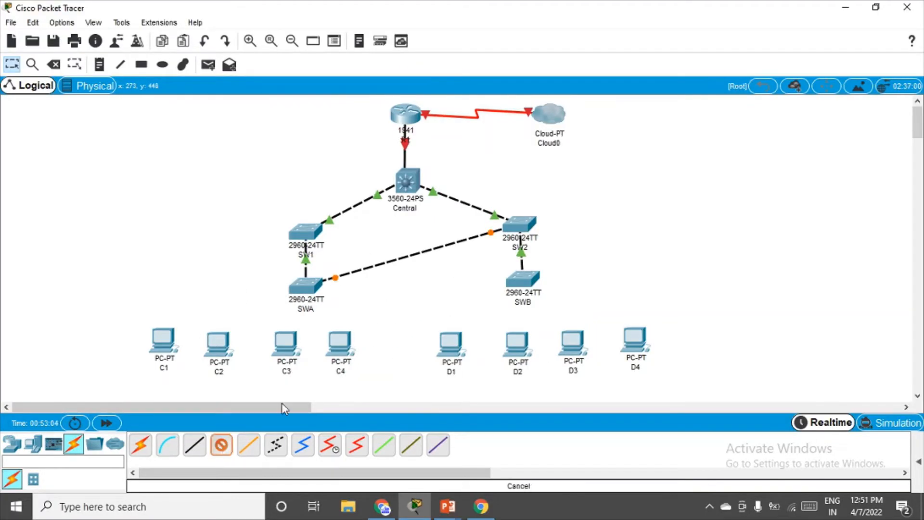
click(313, 234)
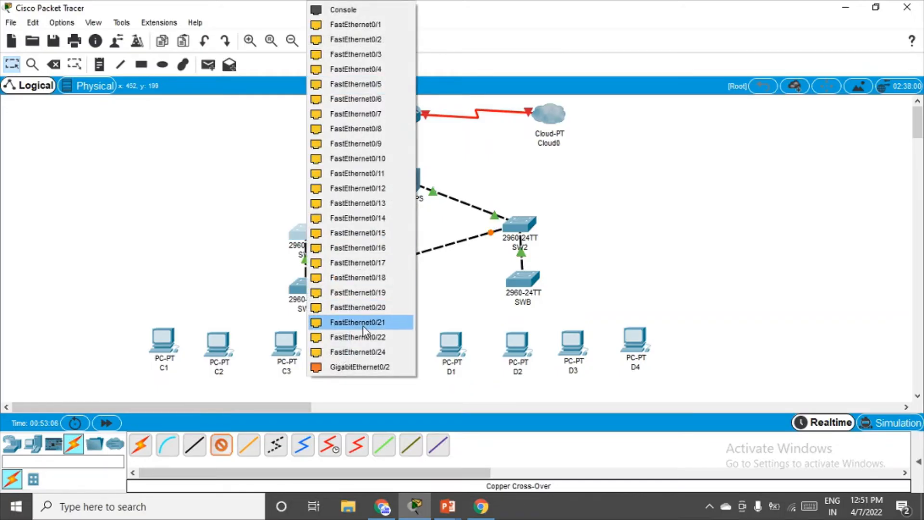
click(364, 352)
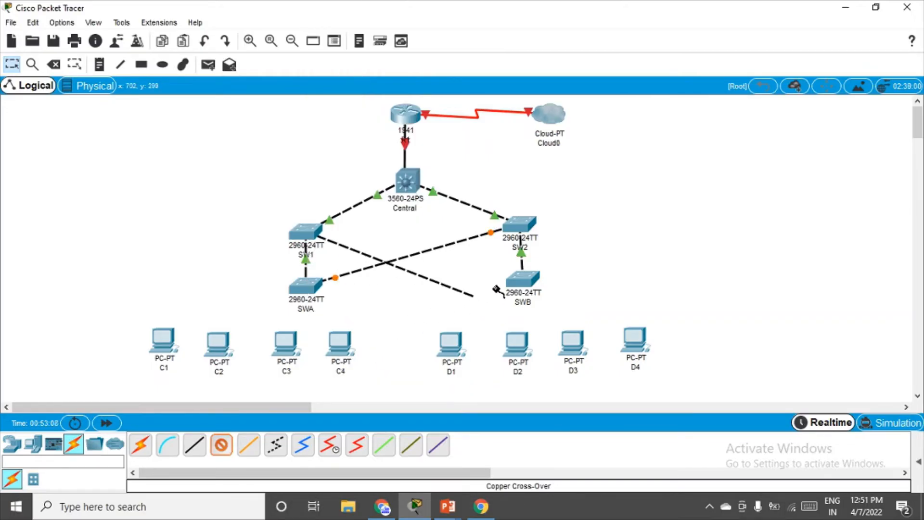
click(522, 282)
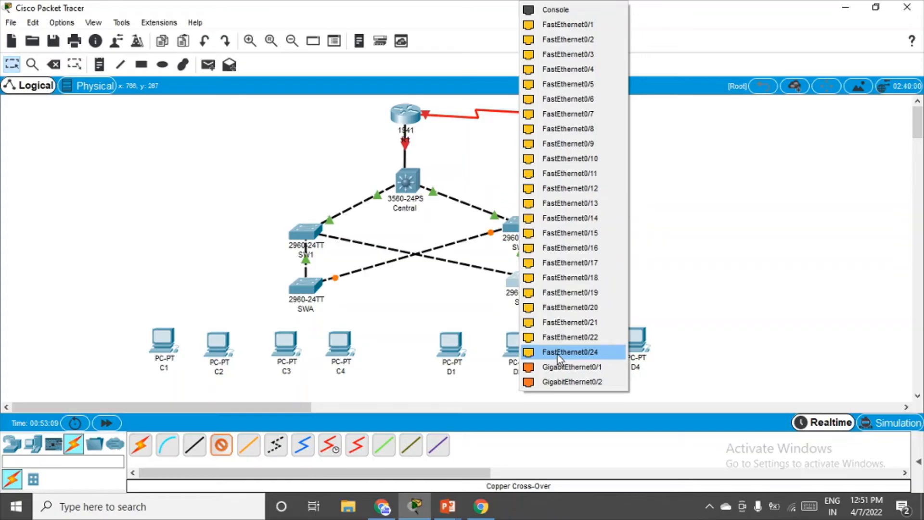
click(558, 357)
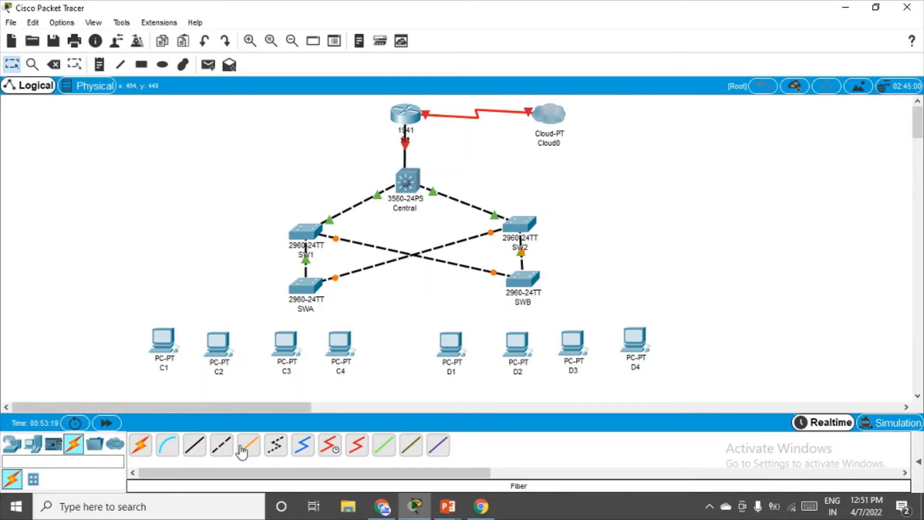
Connect SW1 Fa0/1 directly to SW2 Fa0/1 with a copper cross-over cable.
click(221, 444)
click(318, 231)
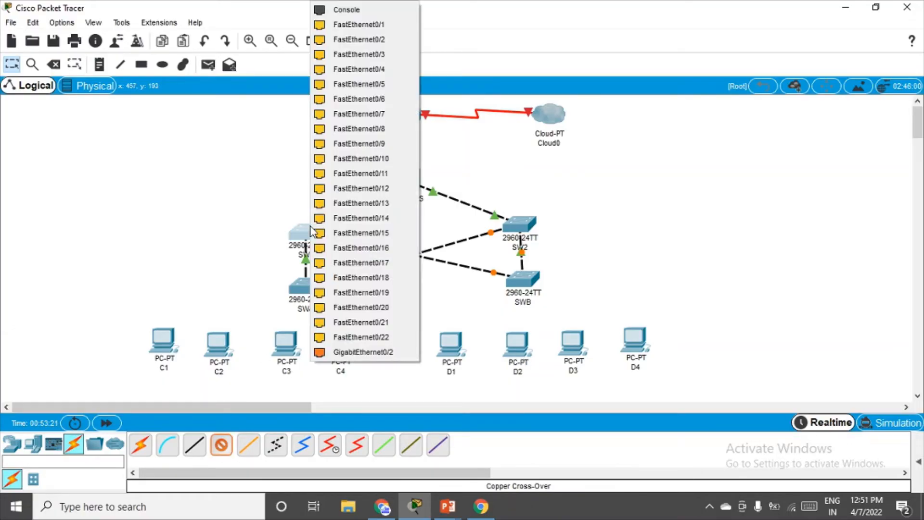
click(376, 28)
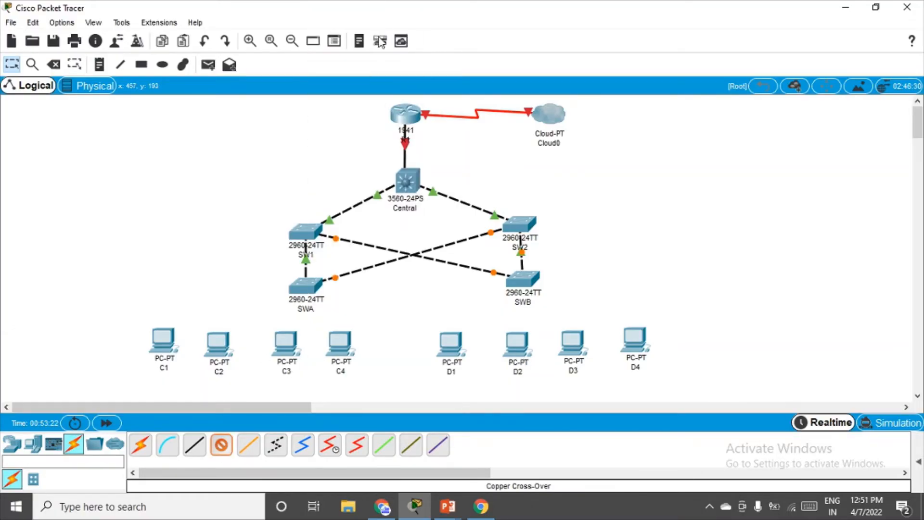
click(521, 226)
click(569, 24)
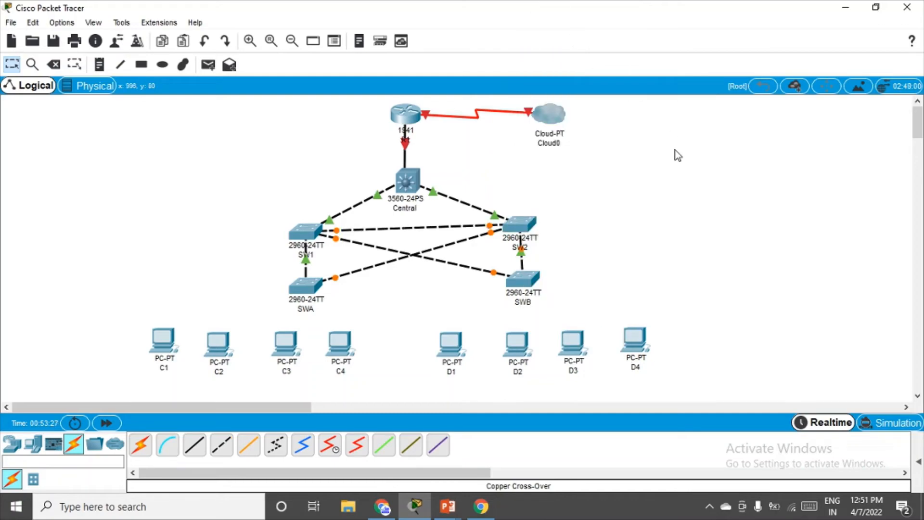
Cable SWA Fa0/1 to C1 Fa0 and SWA Fa0/2 to C2 Fa0 with straight-through copper.
click(195, 447)
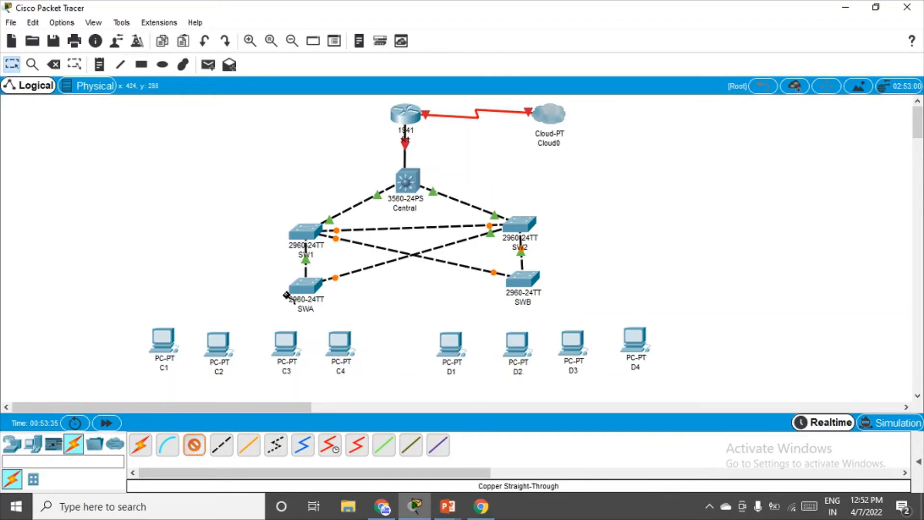
click(306, 288)
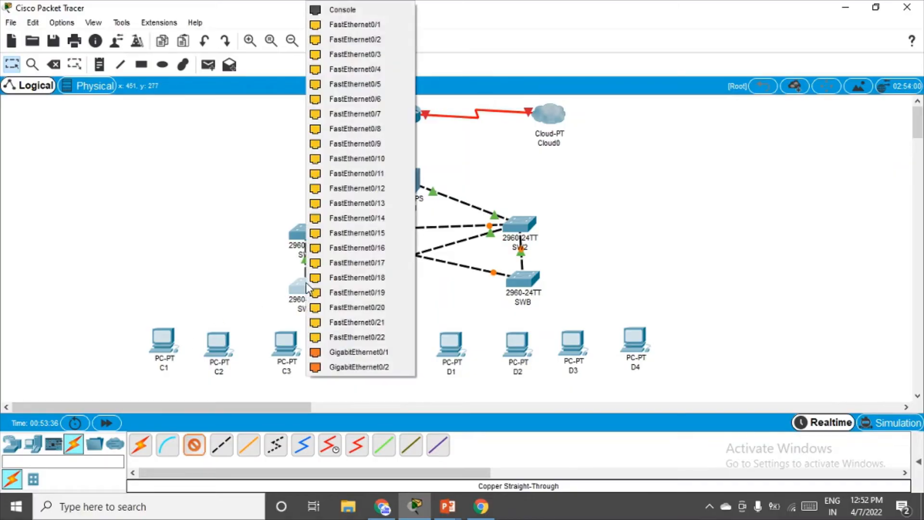
click(337, 24)
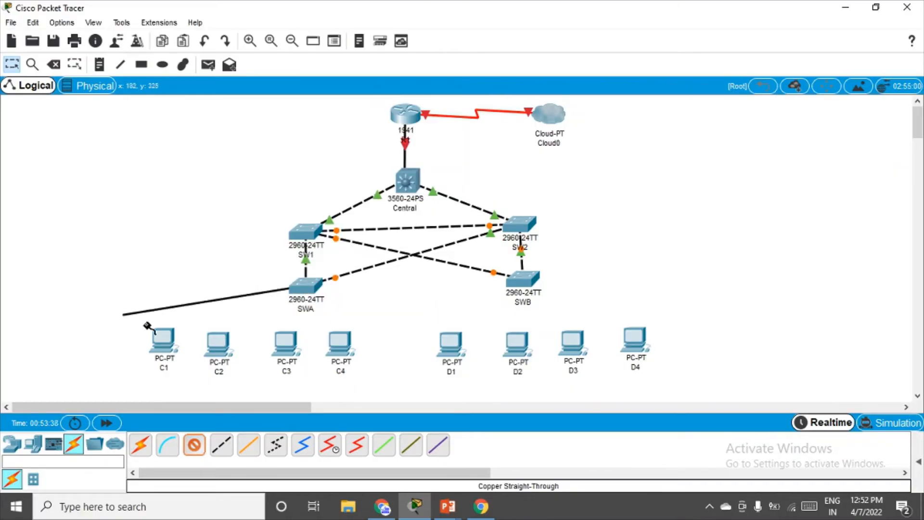
click(161, 346)
click(227, 397)
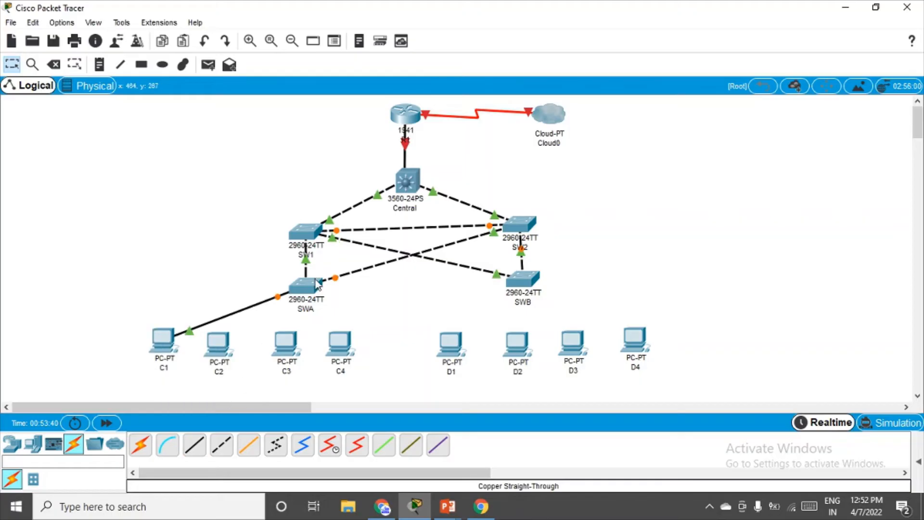
click(202, 450)
click(306, 286)
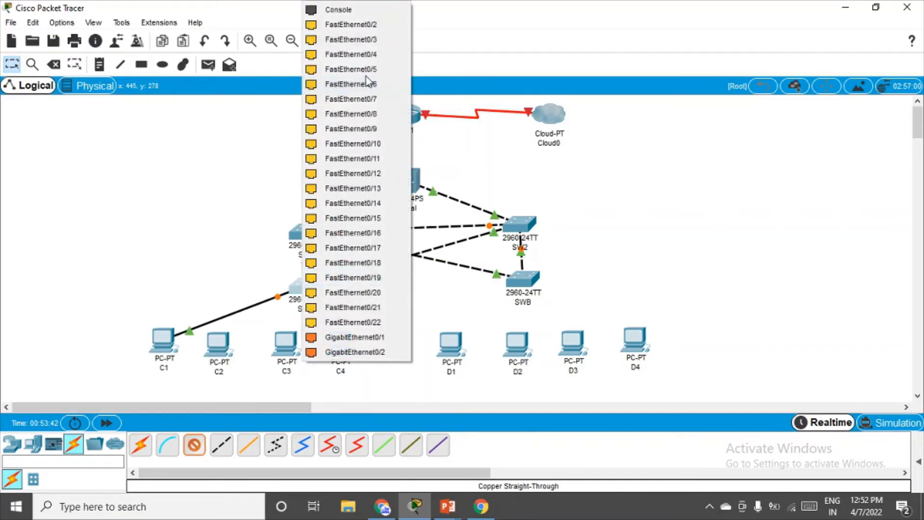
click(370, 26)
click(218, 343)
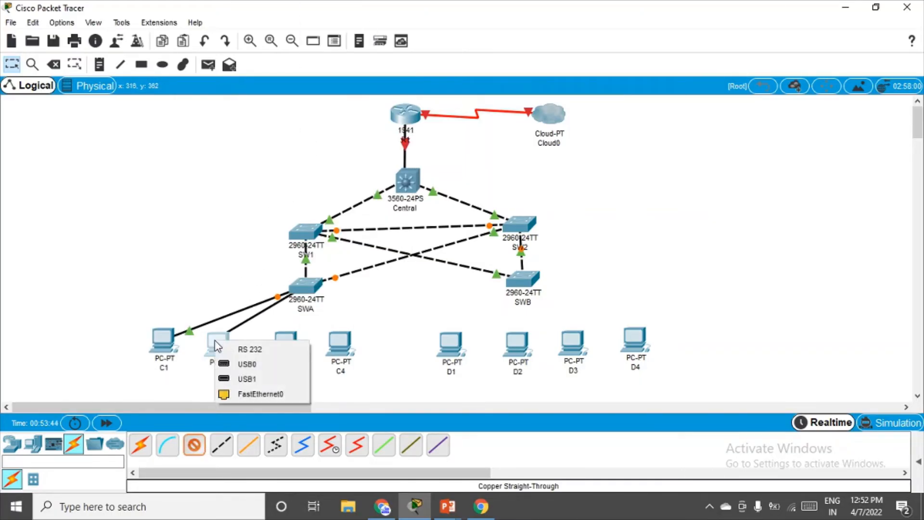
click(246, 394)
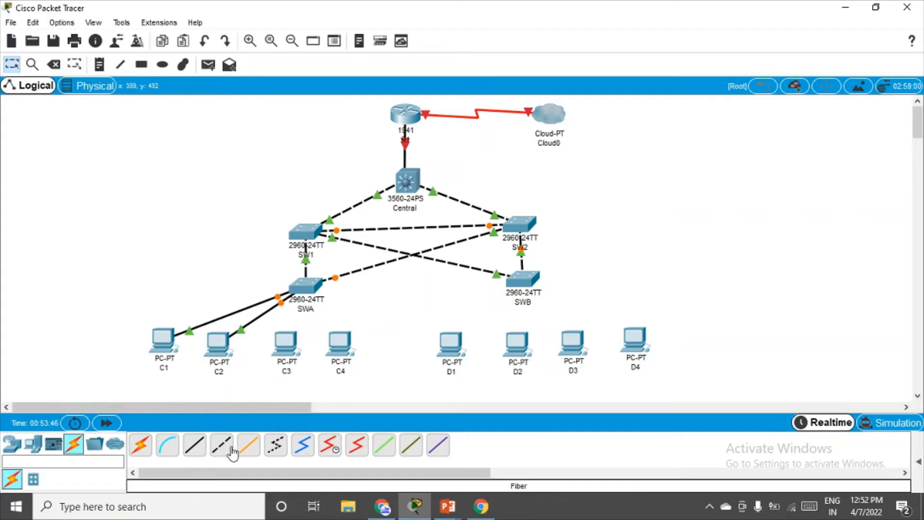
Cable SWA Fa0/3 to C3 Fa0 and SWA Fa0/4 to C4 Fa0 with straight-through copper.
click(205, 452)
click(306, 286)
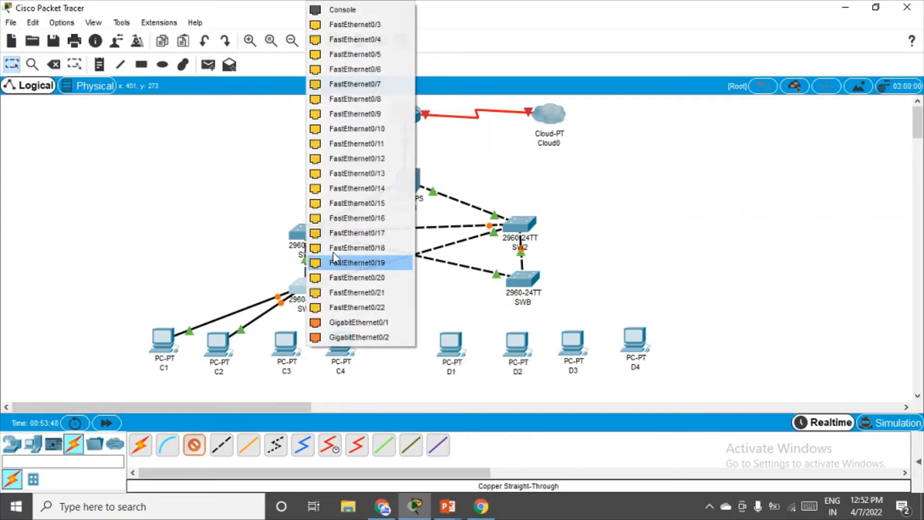
click(371, 25)
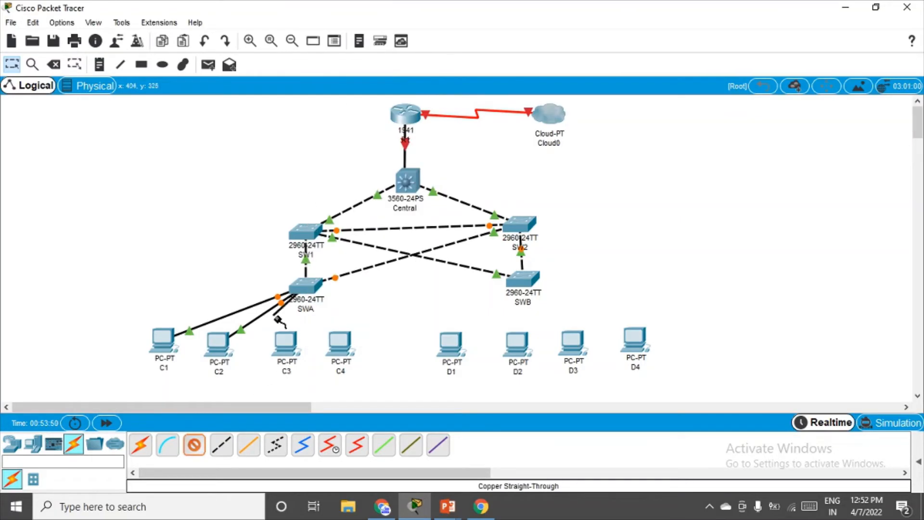
click(287, 344)
click(308, 394)
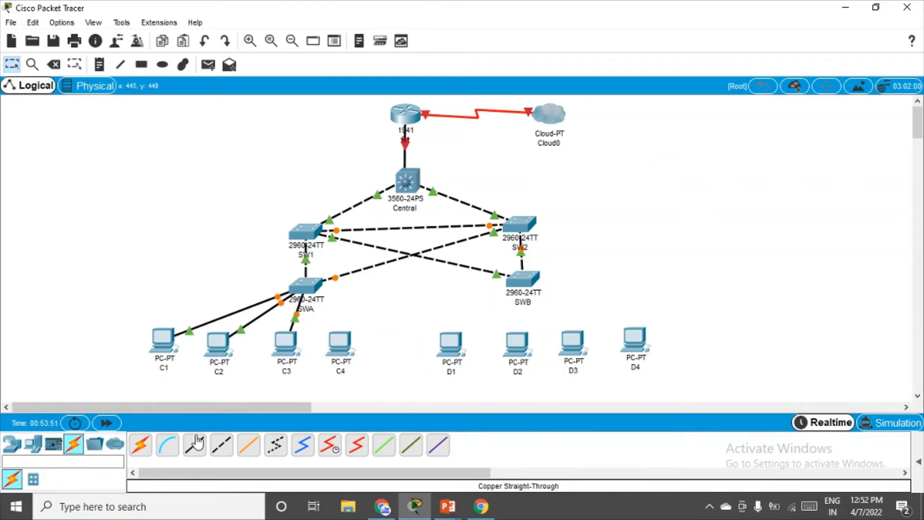
click(311, 287)
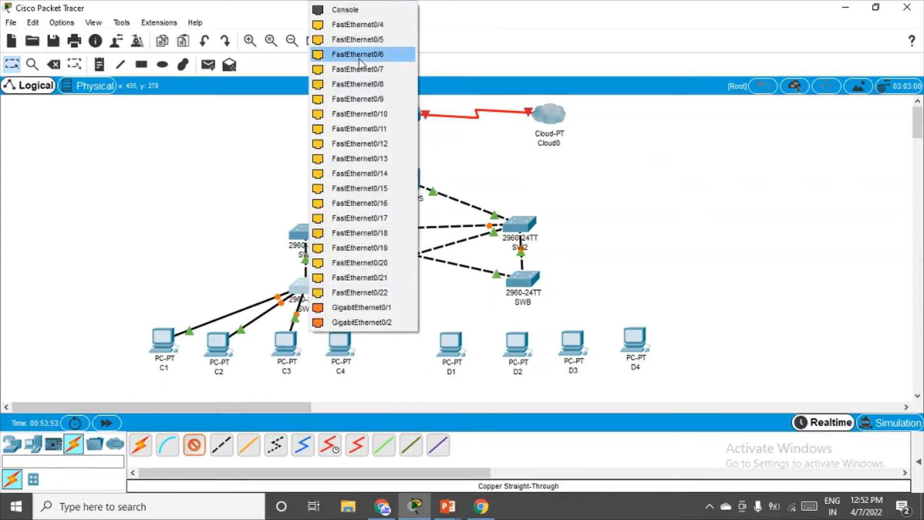
click(371, 25)
click(340, 343)
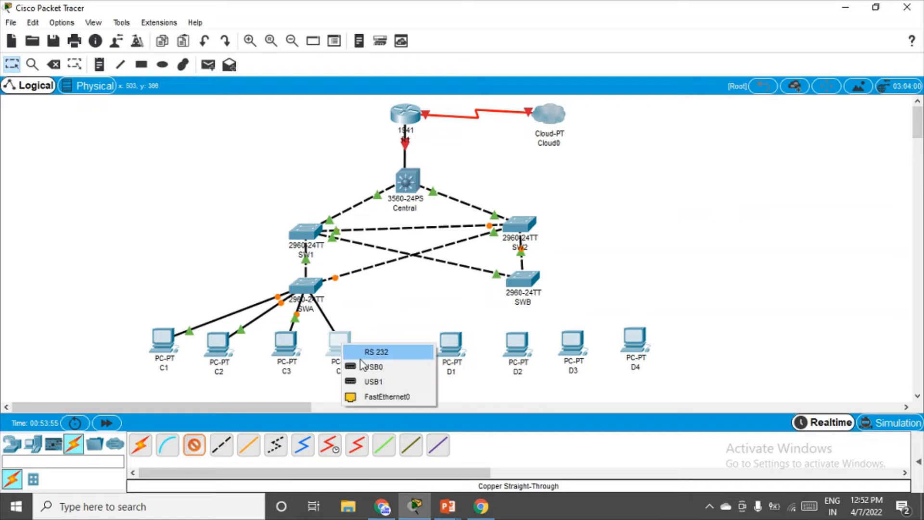
click(376, 397)
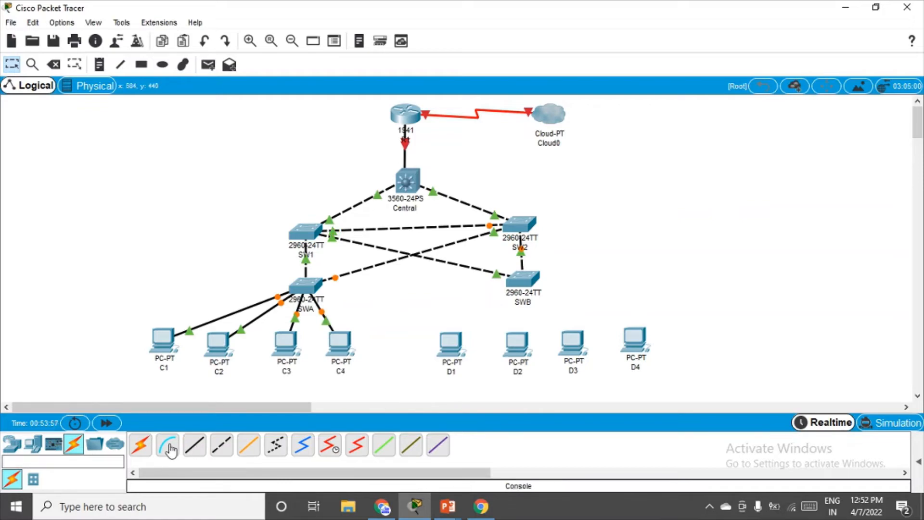
click(221, 445)
click(523, 279)
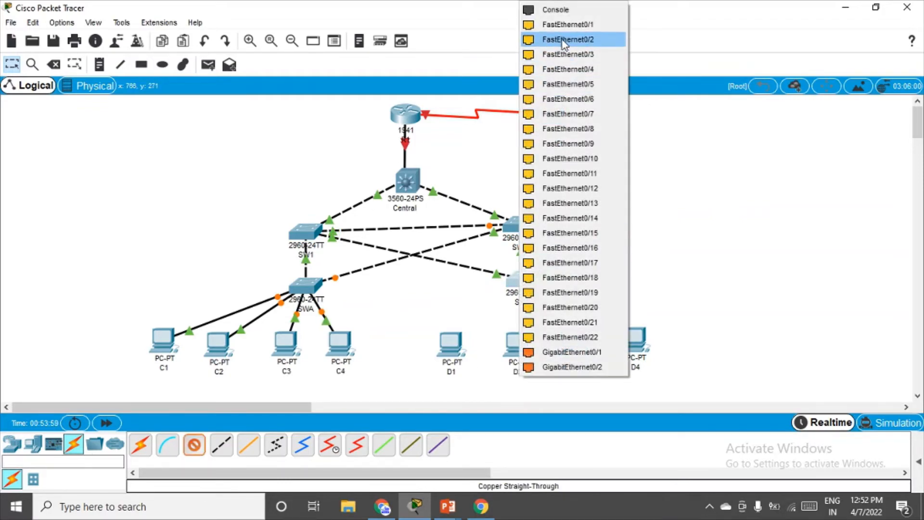
Cable SWB Fa0/1 to D1 Fa0 and the next free SWB port to D2 Fa0.
click(570, 25)
click(451, 342)
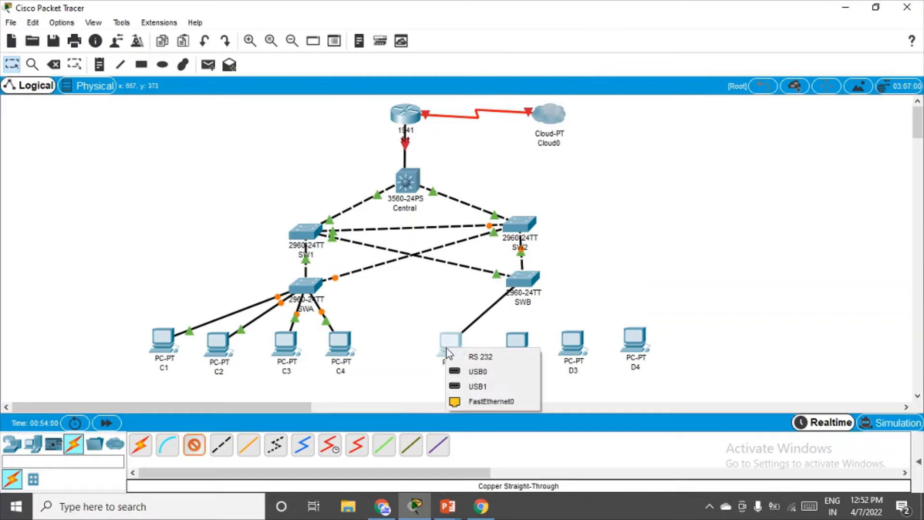
click(485, 405)
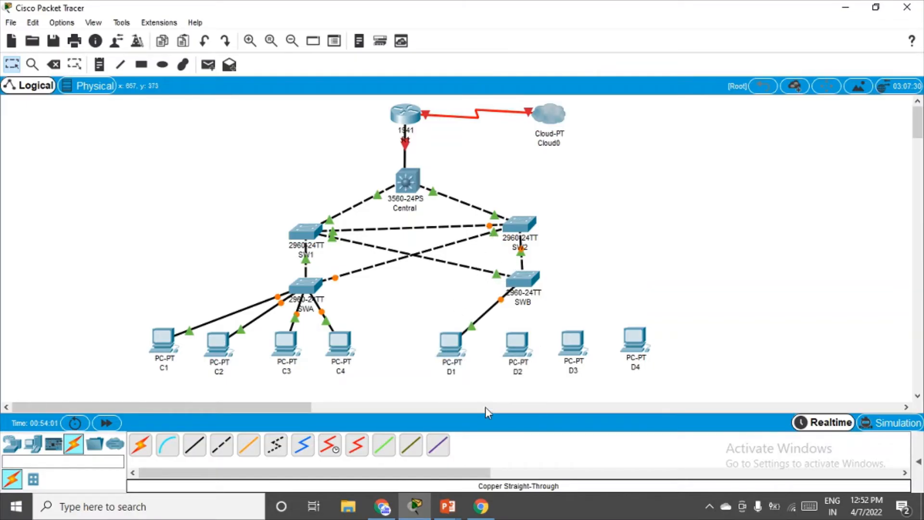
click(196, 446)
click(522, 278)
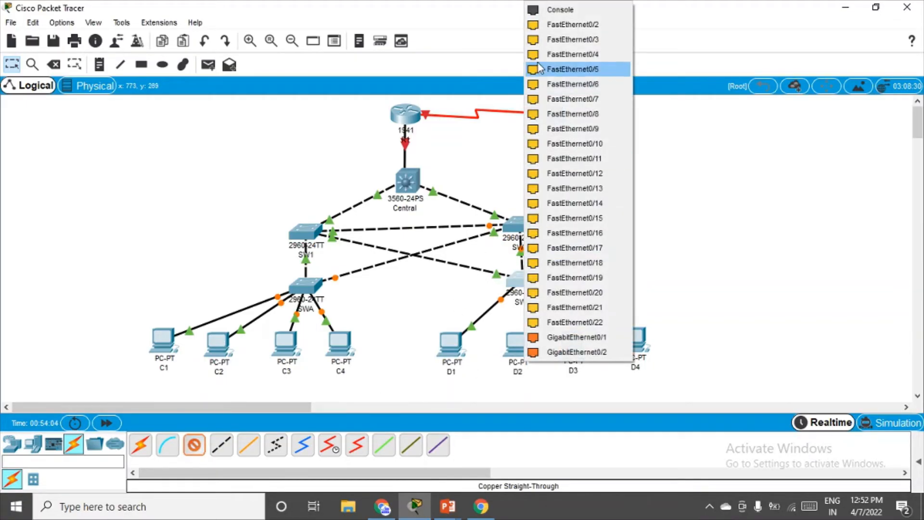
click(559, 25)
click(517, 341)
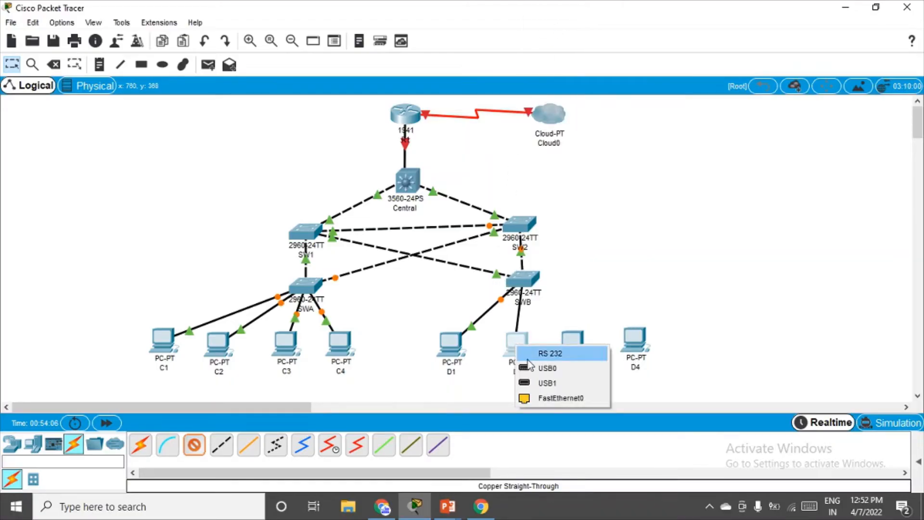
click(559, 402)
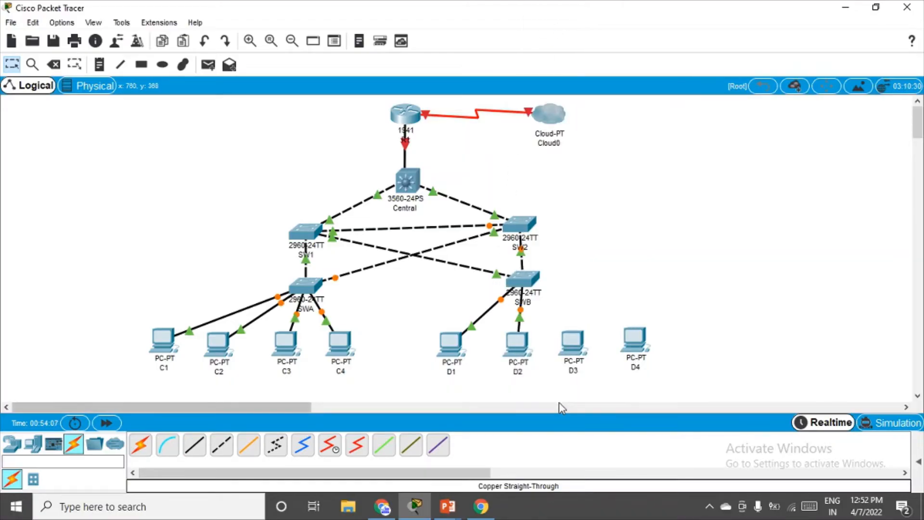
Cable two more free SWB ports to the FastEthernet0 ports of D3 and D4.
click(191, 452)
click(532, 279)
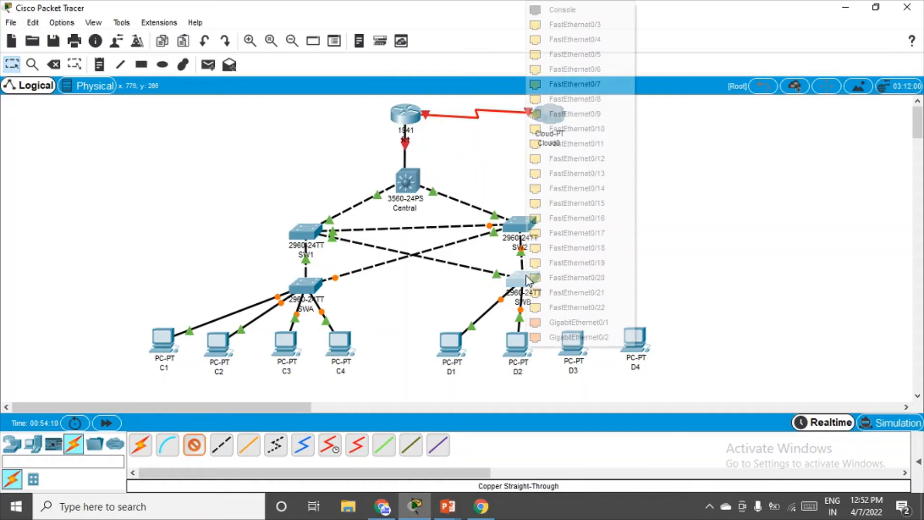
click(585, 25)
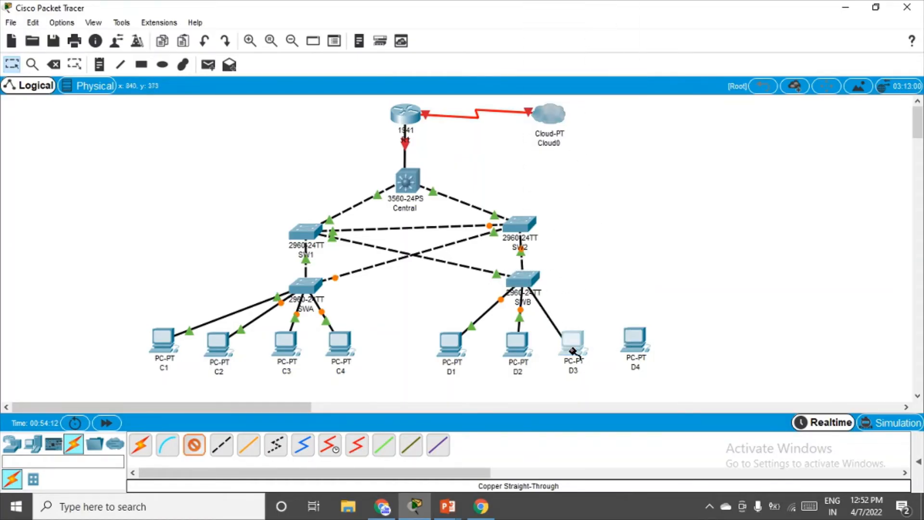
click(574, 350)
click(602, 402)
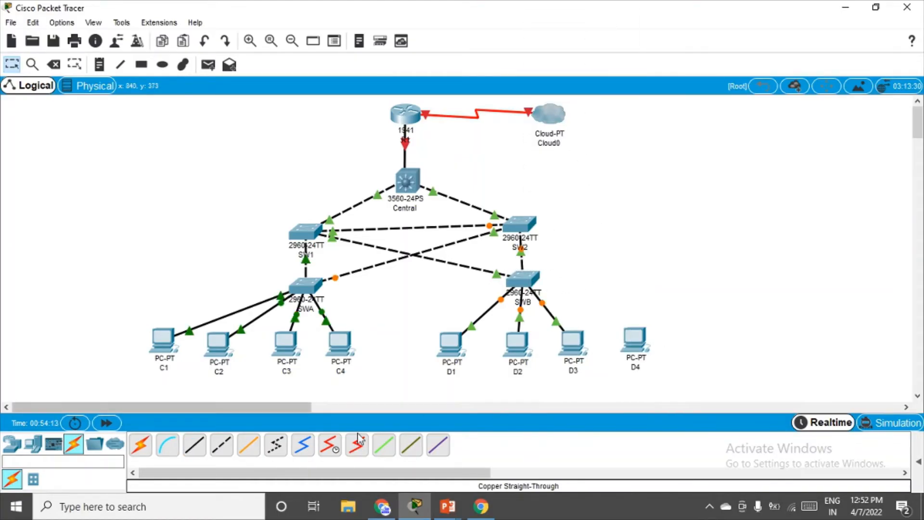
click(200, 447)
click(527, 282)
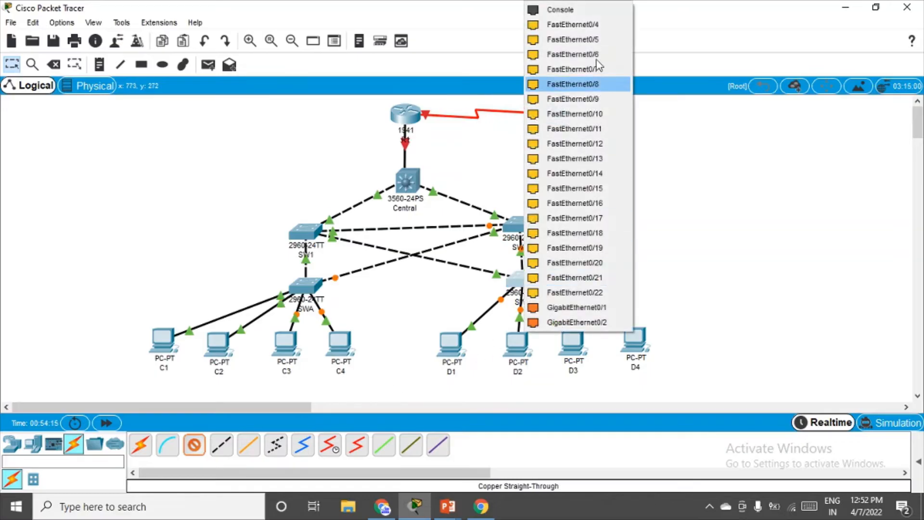
click(580, 22)
click(634, 337)
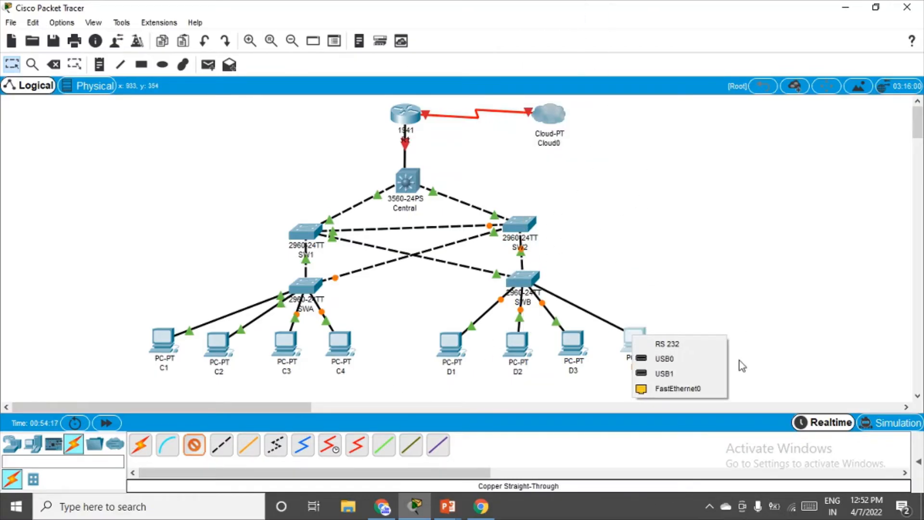
click(703, 392)
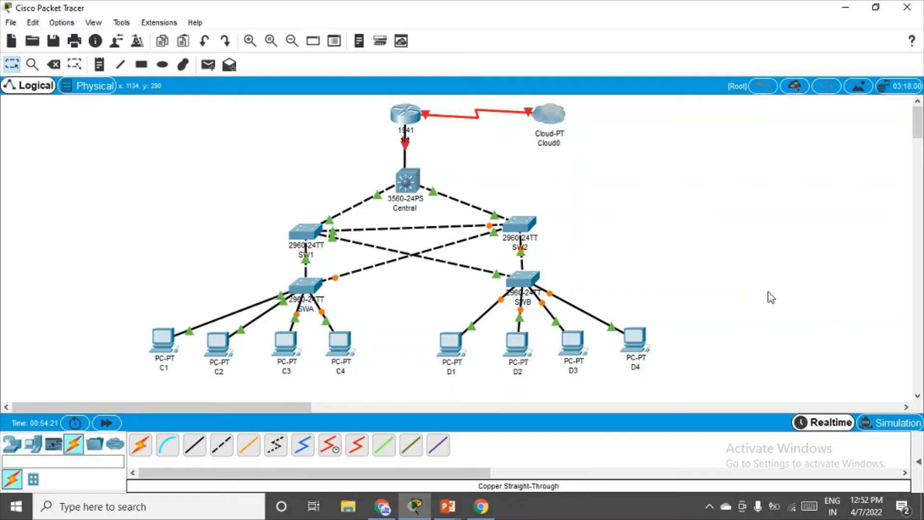
Advance the PowerPoint slide show to the Background / Scenario slide, then return to Packet Tracer.
key(alt+Tab)
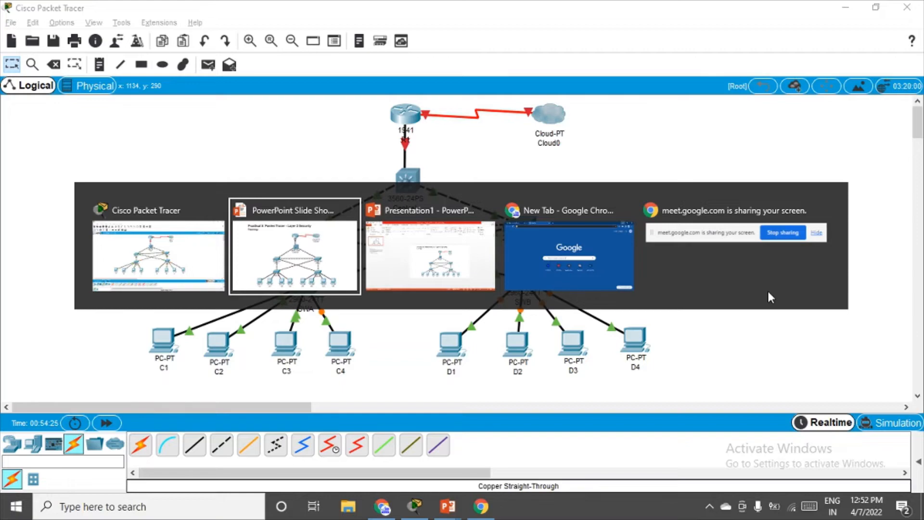
key(Right)
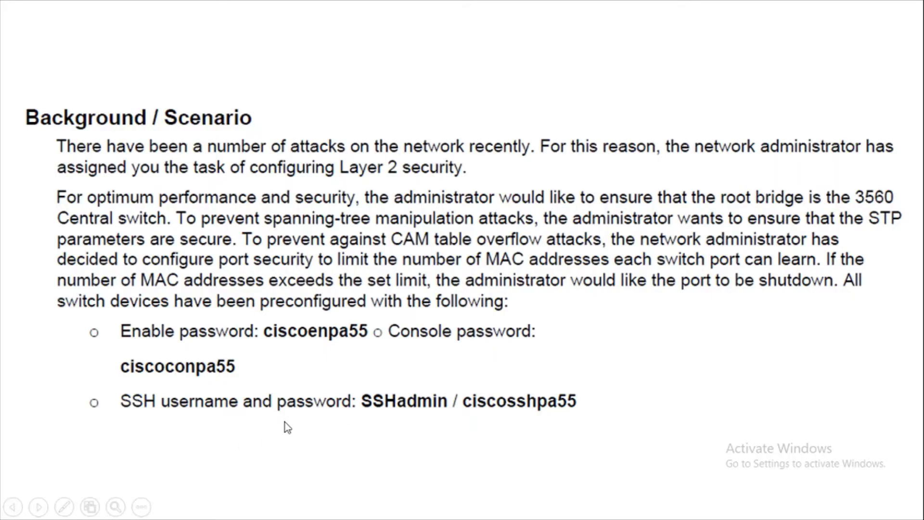
key(alt+Tab)
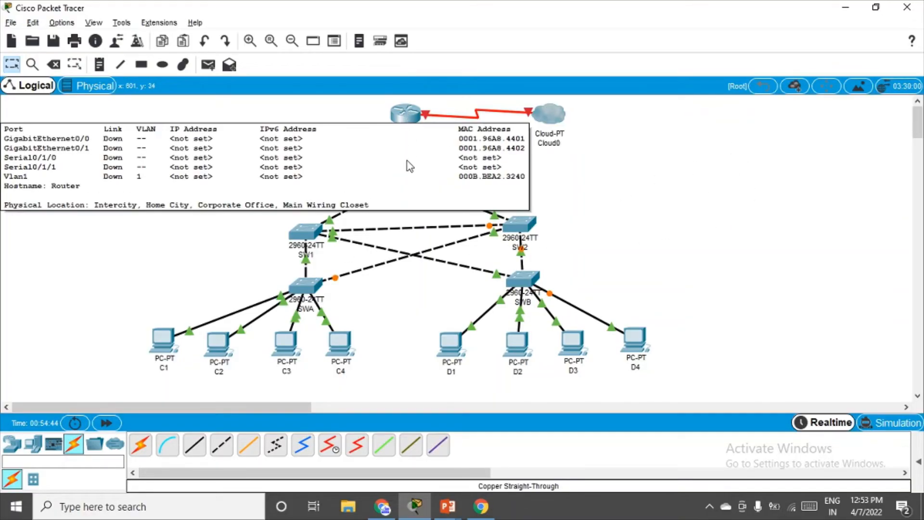
Open R1's command line and enter privileged EXEC mode with en.
click(410, 118)
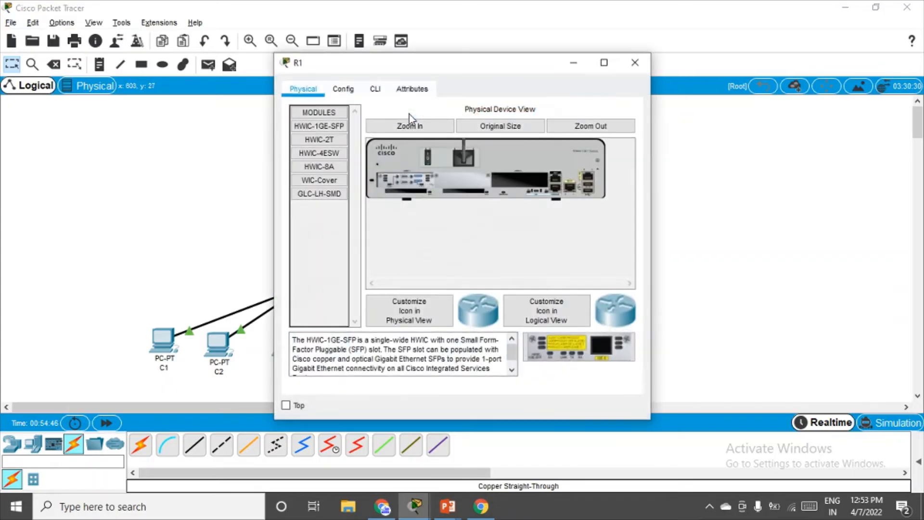
click(343, 90)
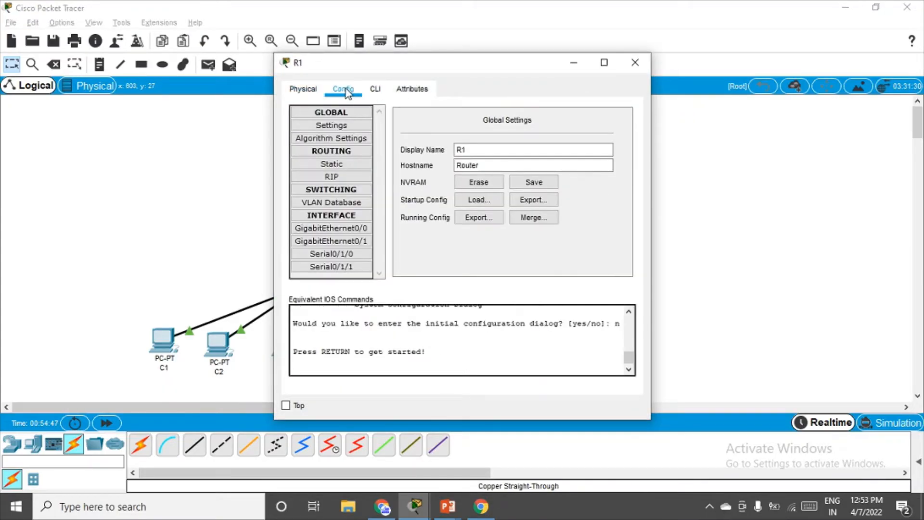
click(375, 88)
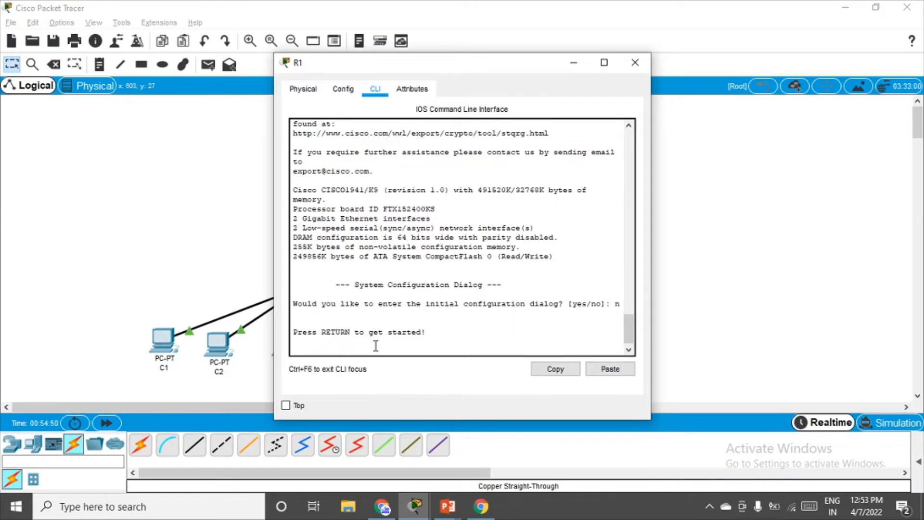
key(Return)
text(en)
key(Return)
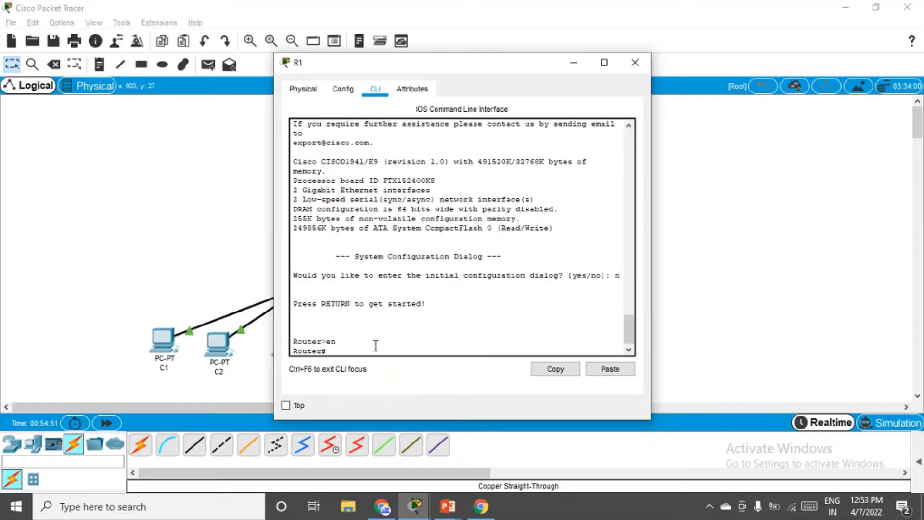
Change R1's hostname from Router to R1 in its Config settings, returning to the CLI.
click(343, 90)
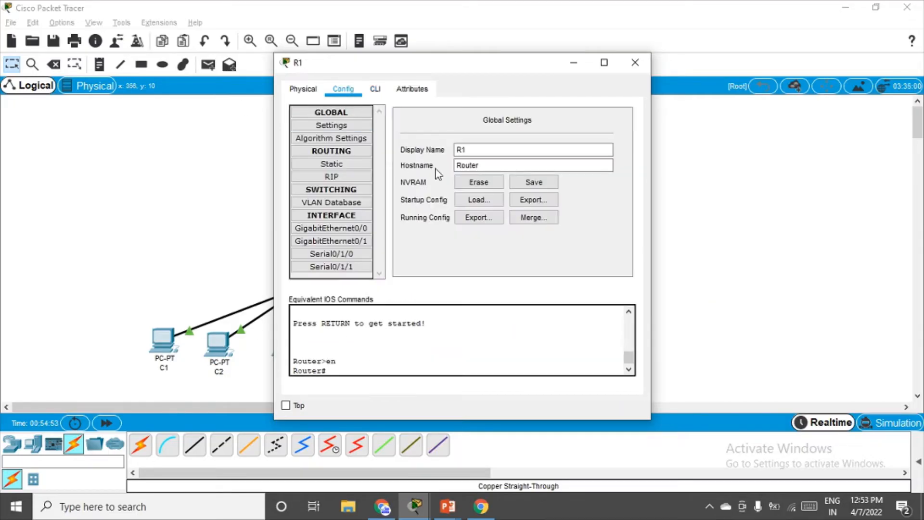
click(470, 165)
double_click(470, 165)
text(R1)
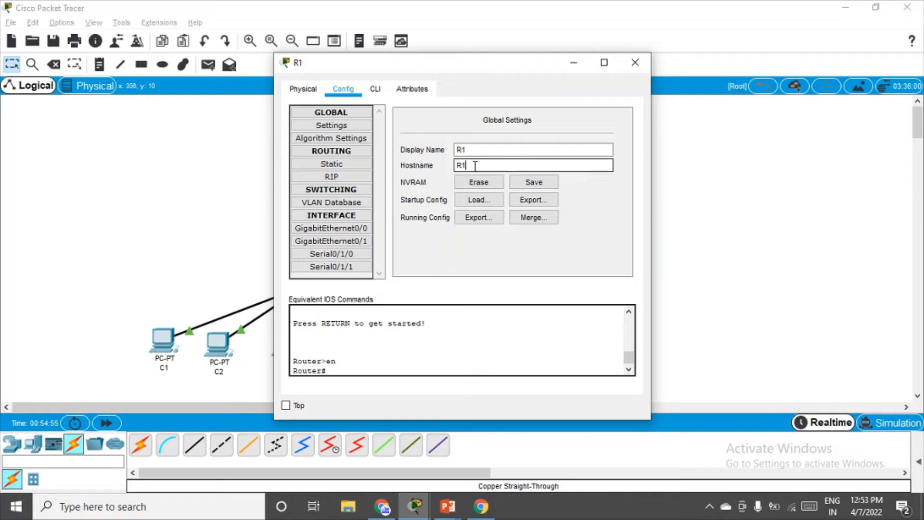
key(Return)
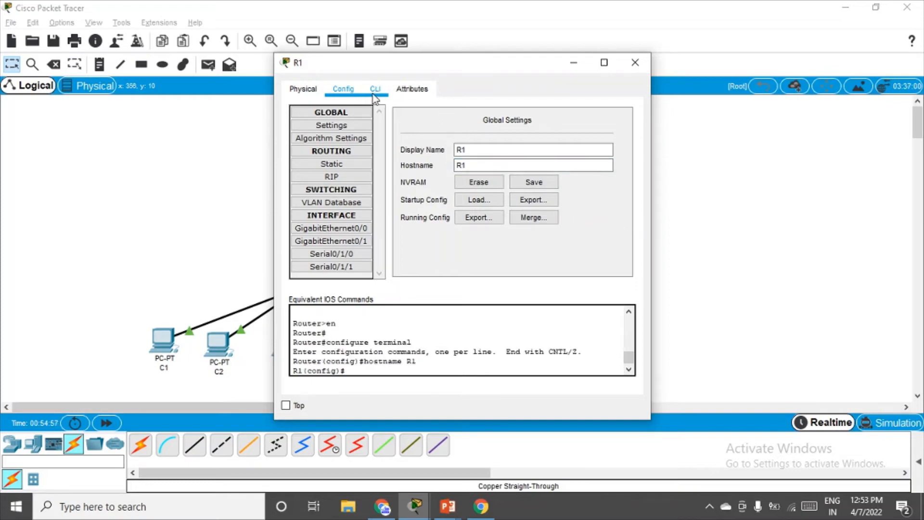
click(375, 89)
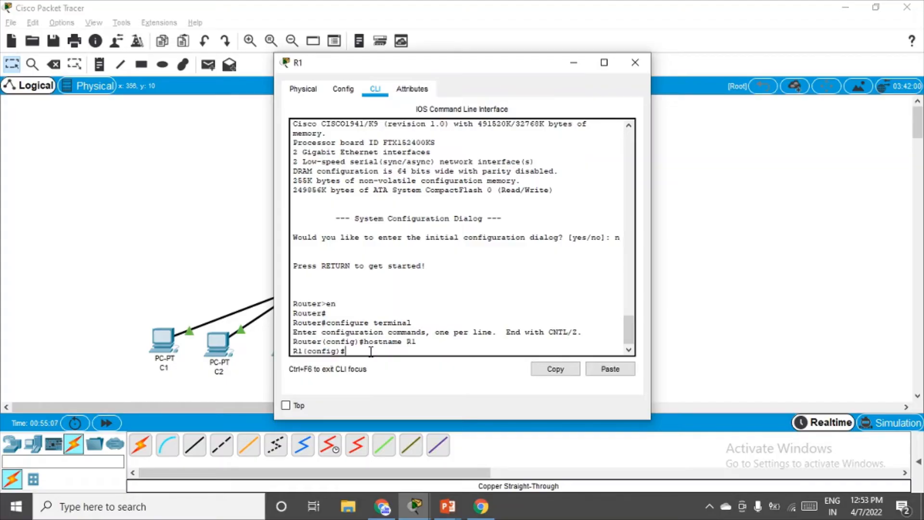
Set R1's enable secret password and require login on console line 0.
text(enab)
text(l)
text(e secr)
text(ey)
text( enpa55)
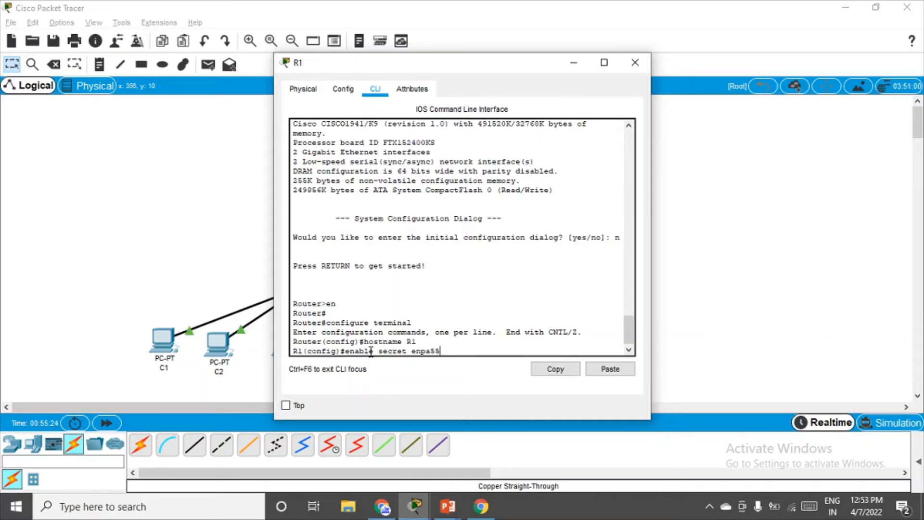
key(Return)
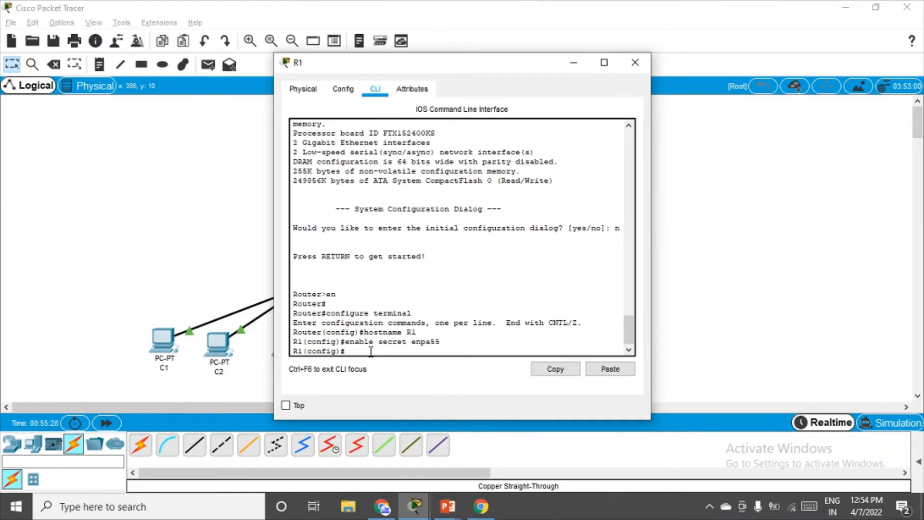
text(line console 0)
key(Return)
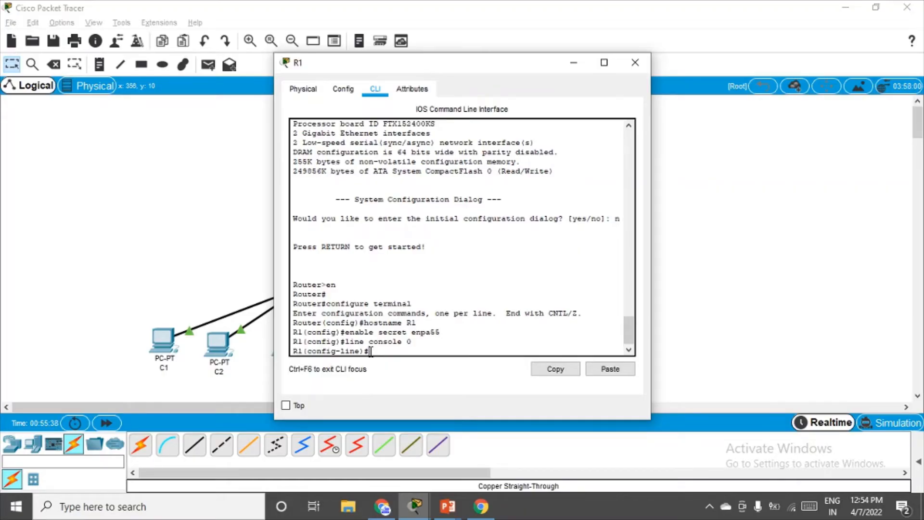
text(login)
key(Return)
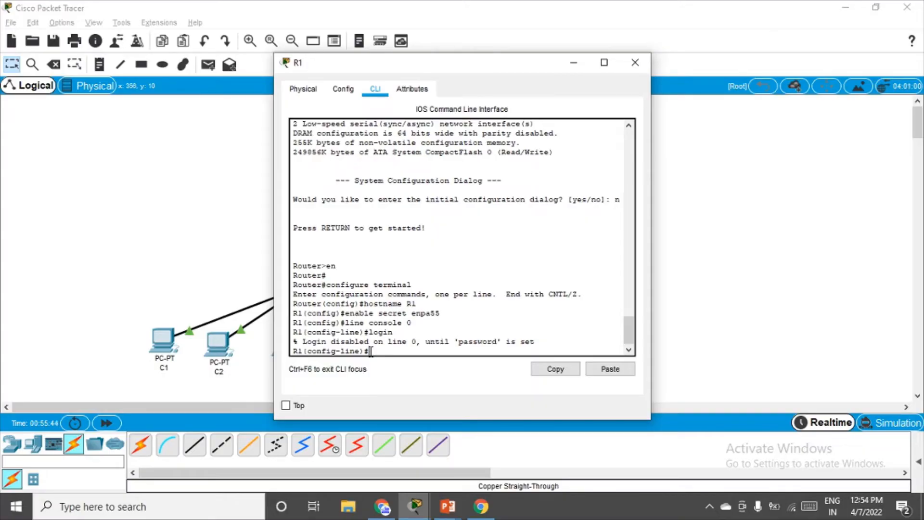
Set R1's domain name to ccnasecurity.com.
text(p domain-name ccnasec)
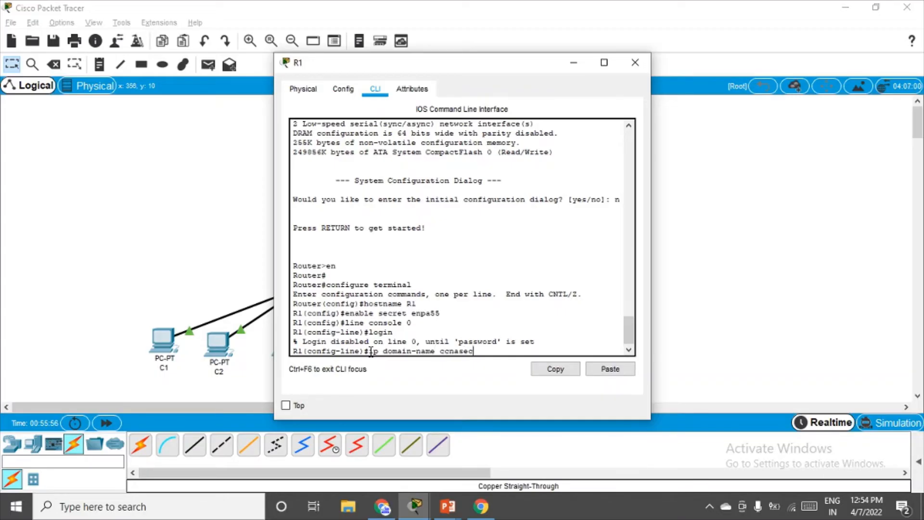
text(urity.com)
key(Return)
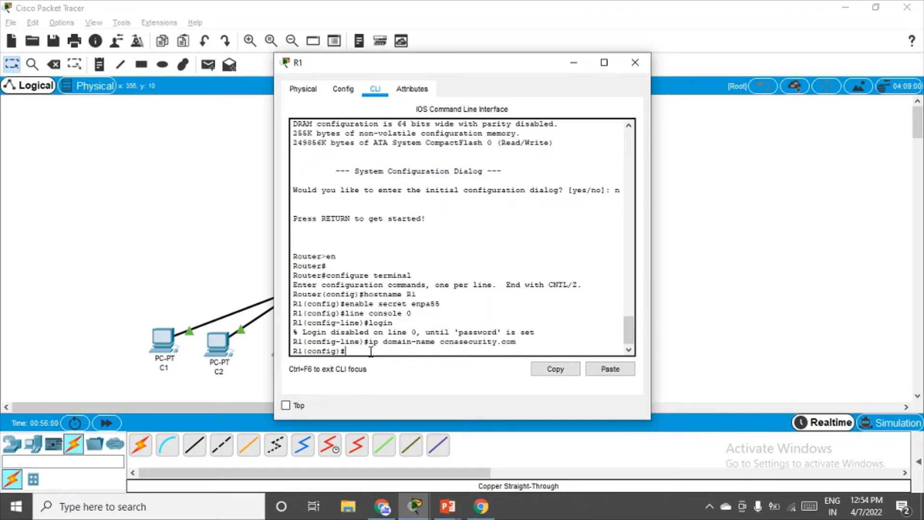
text(use)
Re-apply the ccnasecurity.com domain name and create local user admin with a secret password.
key(BackSpace)
key(BackSpace)
key(BackSpace)
key(Up)
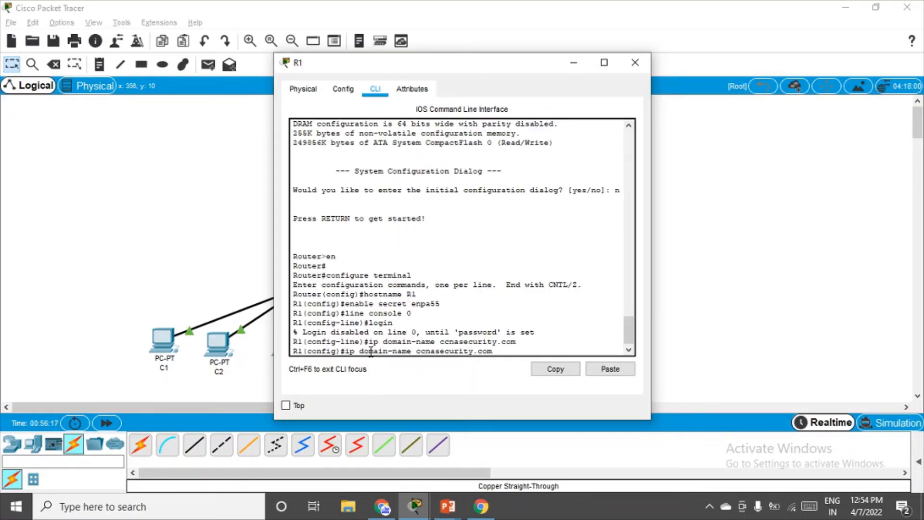
key(Return)
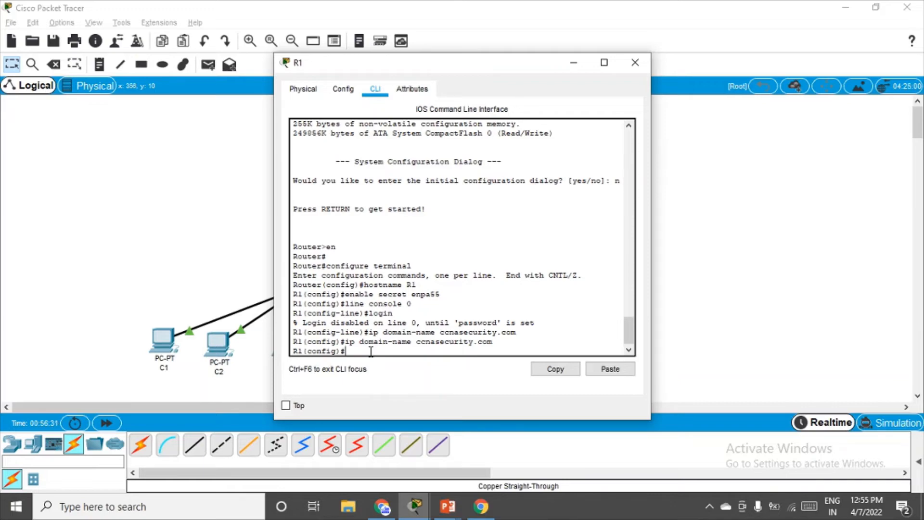
text(username admin secret admi)
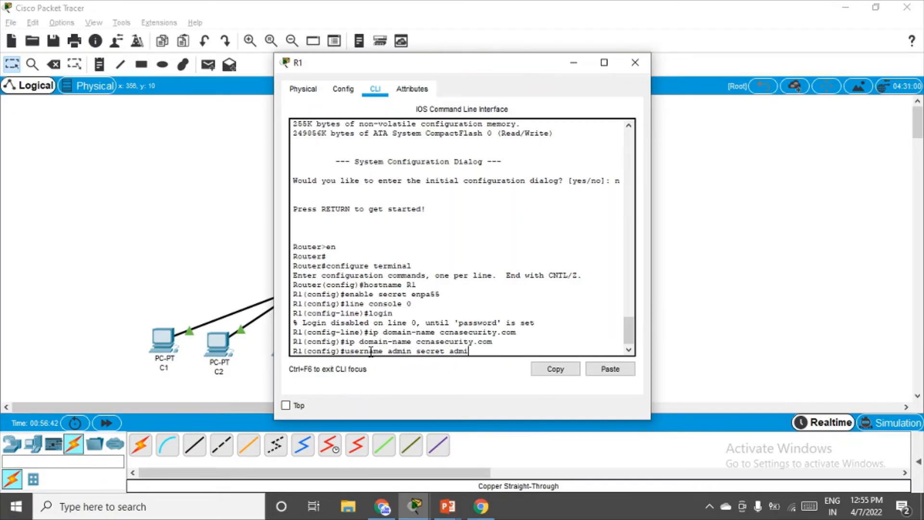
text(nga55)
key(Return)
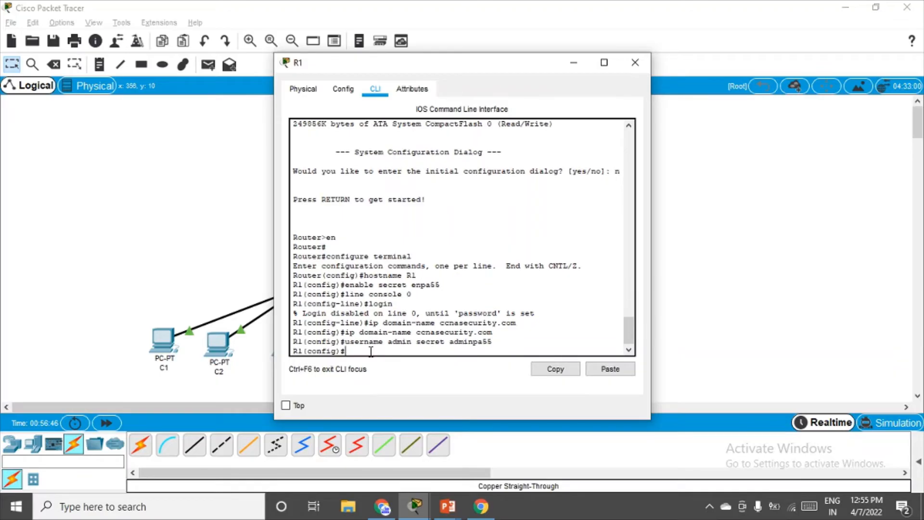
Make VTY lines 0–4 use local login.
text(line vty 0 4)
key(Return)
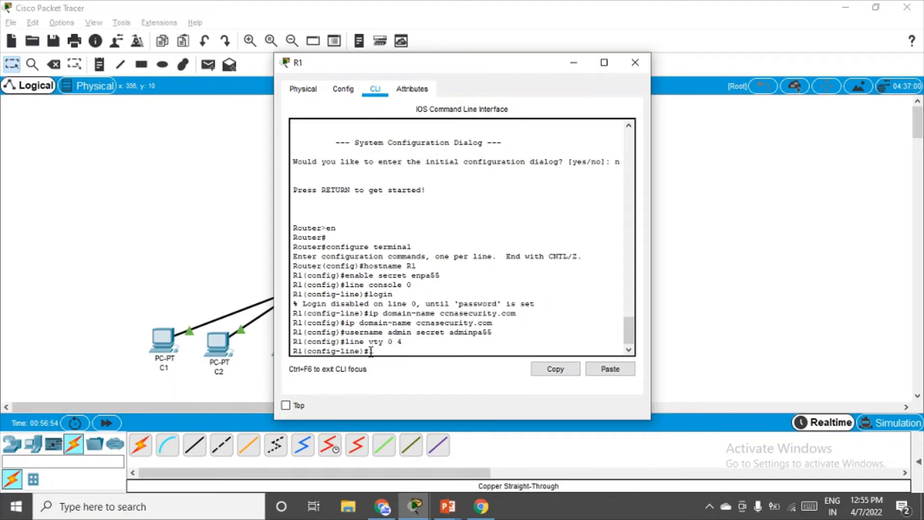
text(login local)
key(Return)
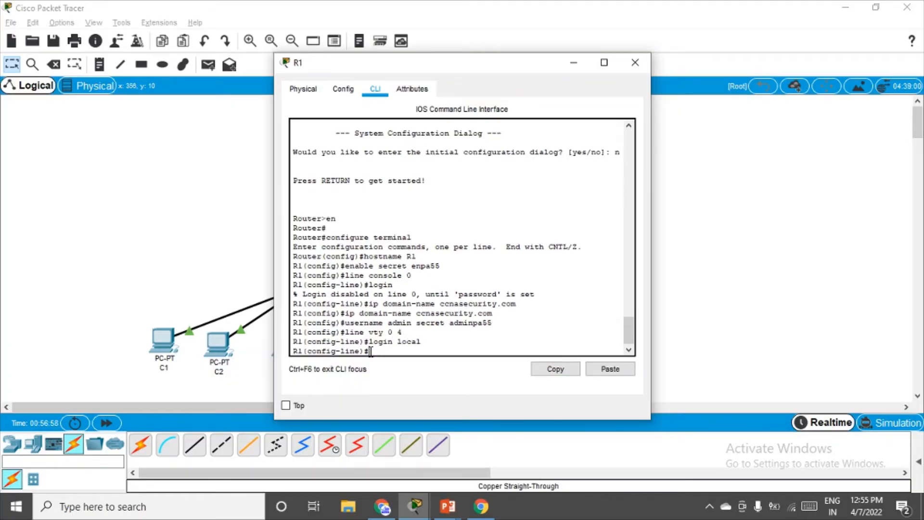
Generate 1024-bit RSA keys on R1.
text(try)
text(pto key)
text( gene)
text(ra)
text(te rsa)
key(Return)
text(1)
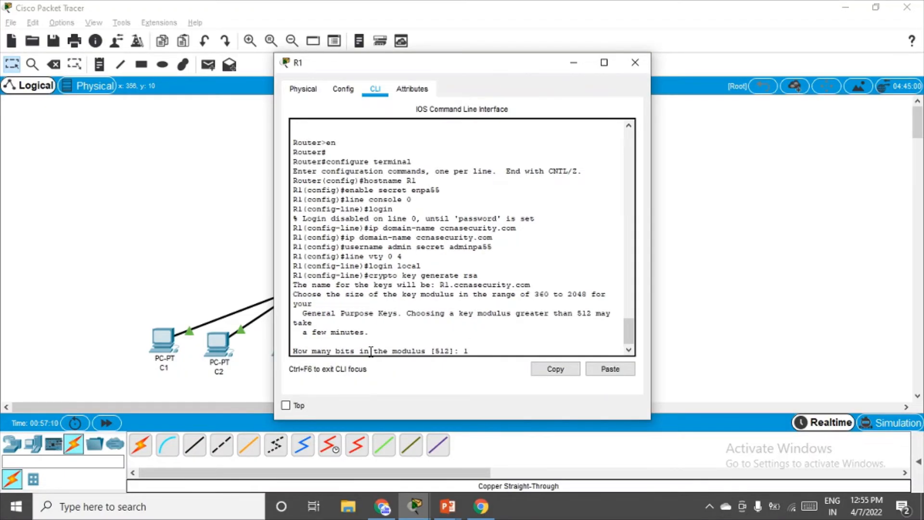
text(024)
key(Return)
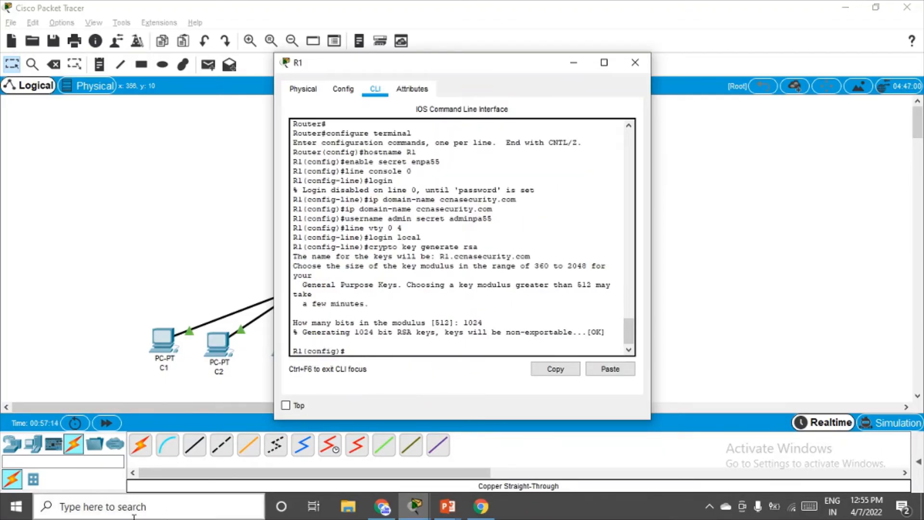
click(136, 507)
Copy R1's eight configuration commands from a Notepad note, then minimize Notepad.
text(n)
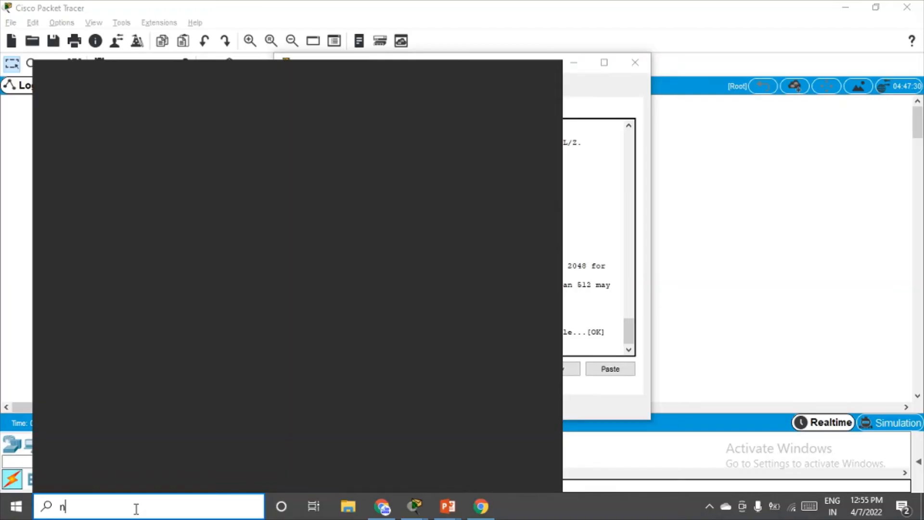
key(Return)
text(SWA)
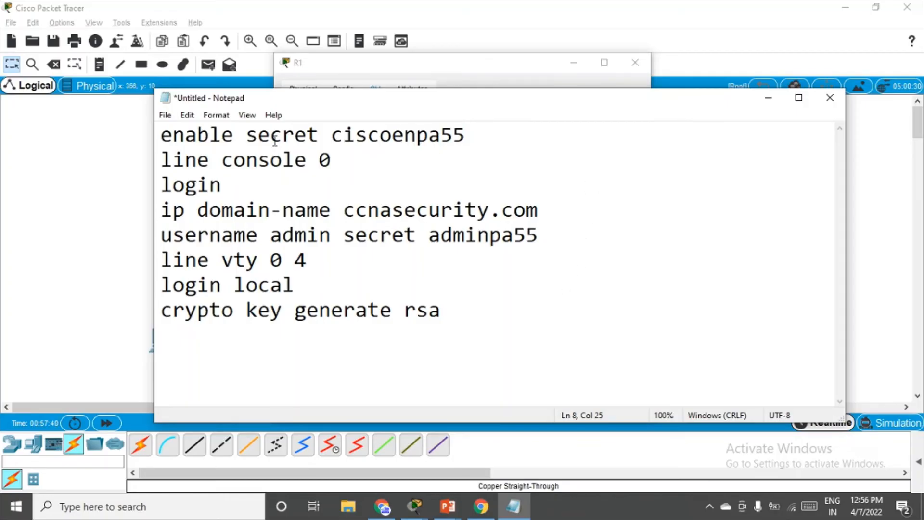
click(434, 314)
drag(448, 314, 153, 140)
key(ctrl+c)
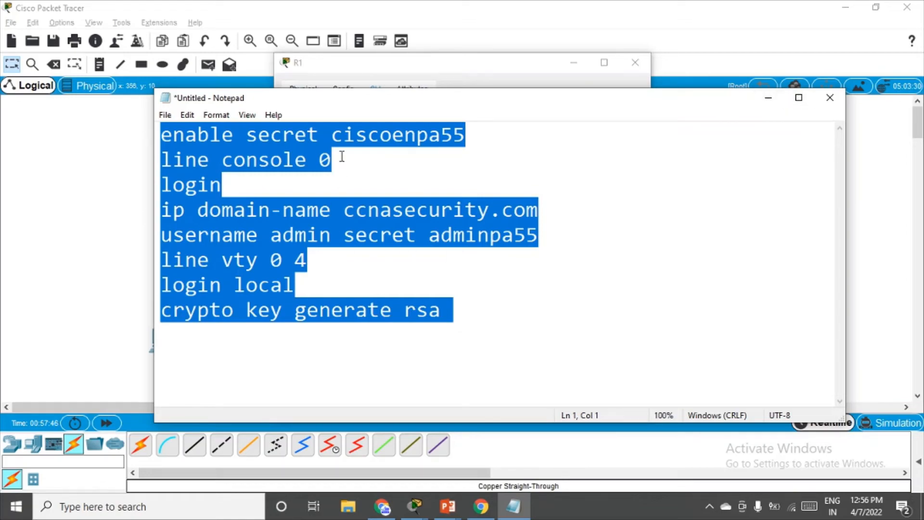
click(770, 102)
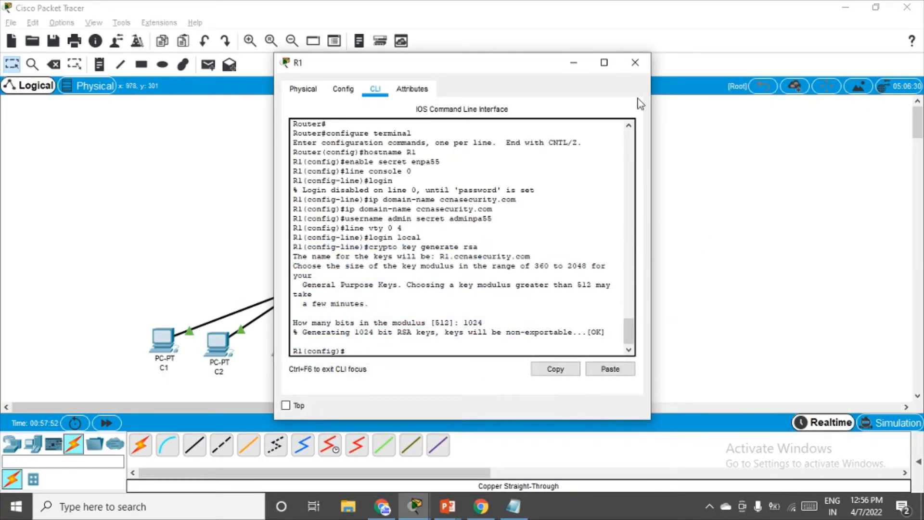
Paste the copied SSH commands into the Central switch's CLI and generate 1024-bit RSA keys.
click(635, 62)
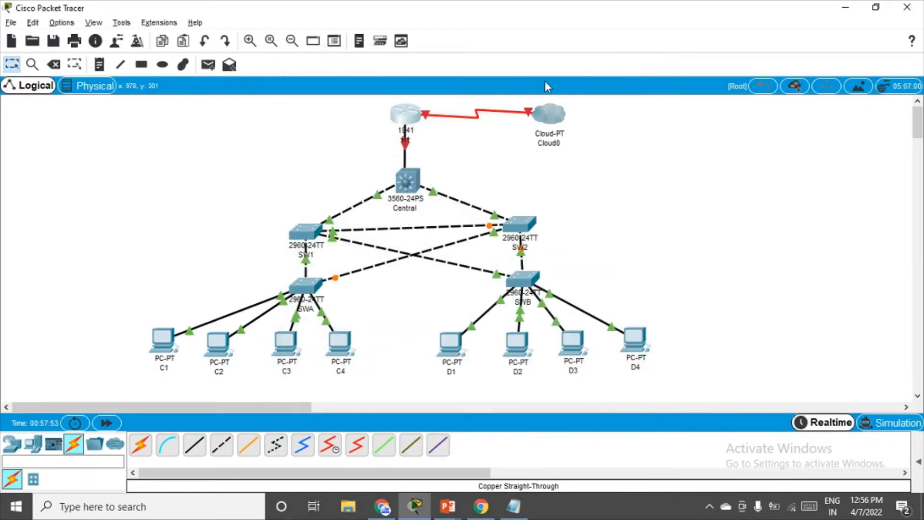
click(414, 181)
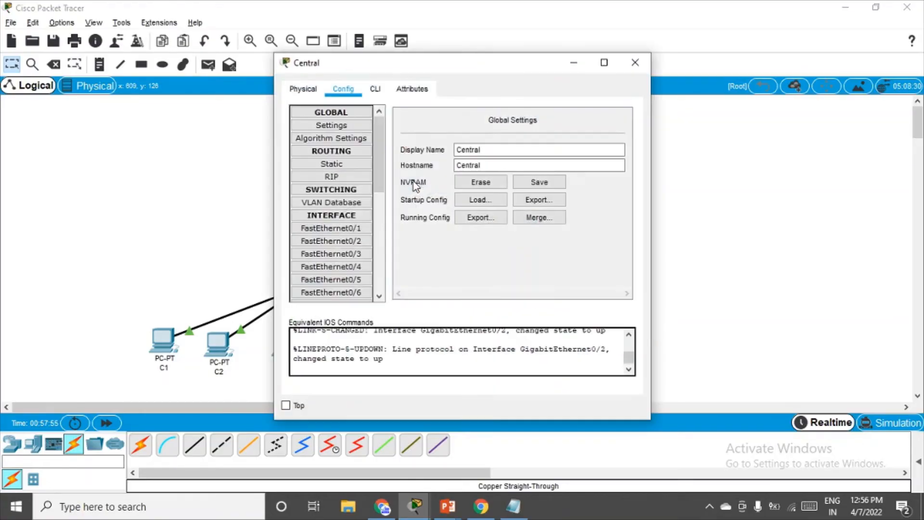
click(373, 89)
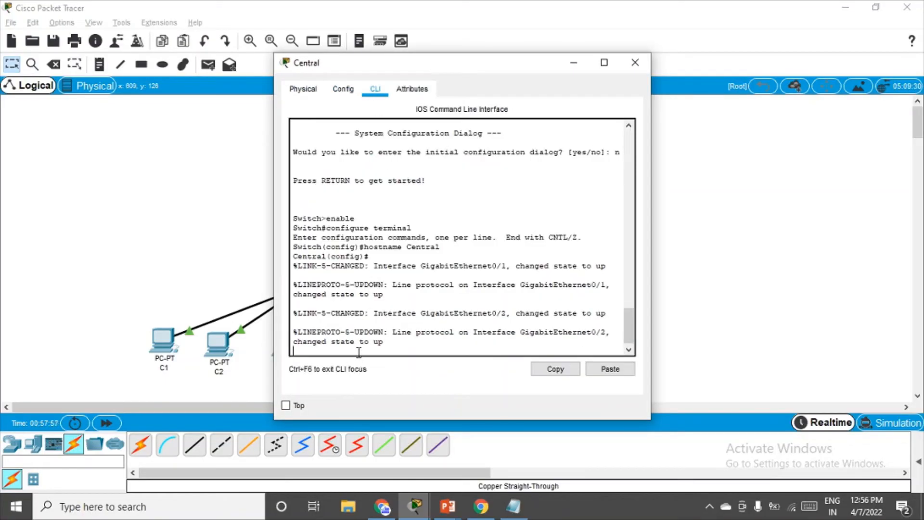
key(Return)
key(Return)
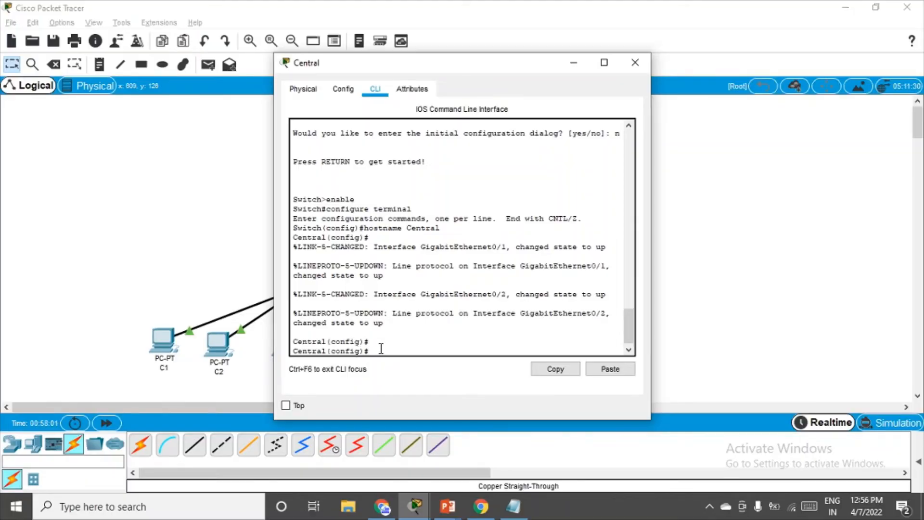
click(618, 369)
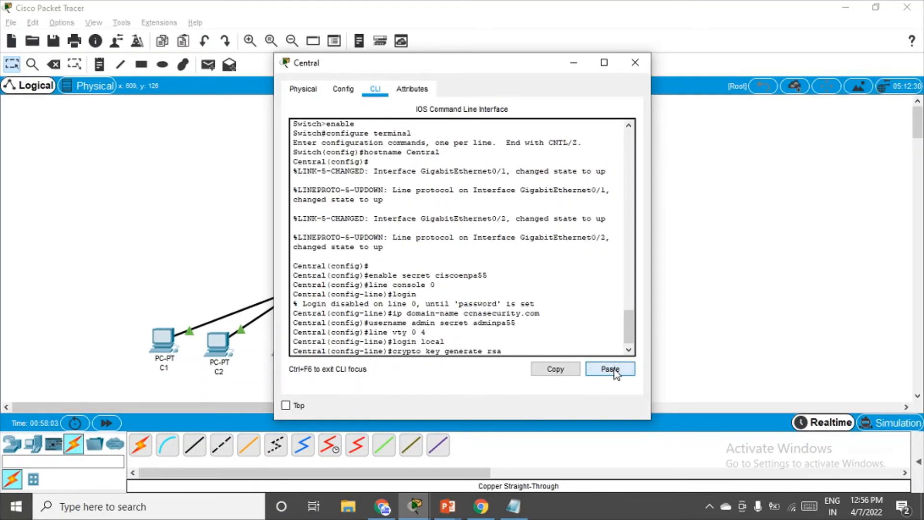
text(102)
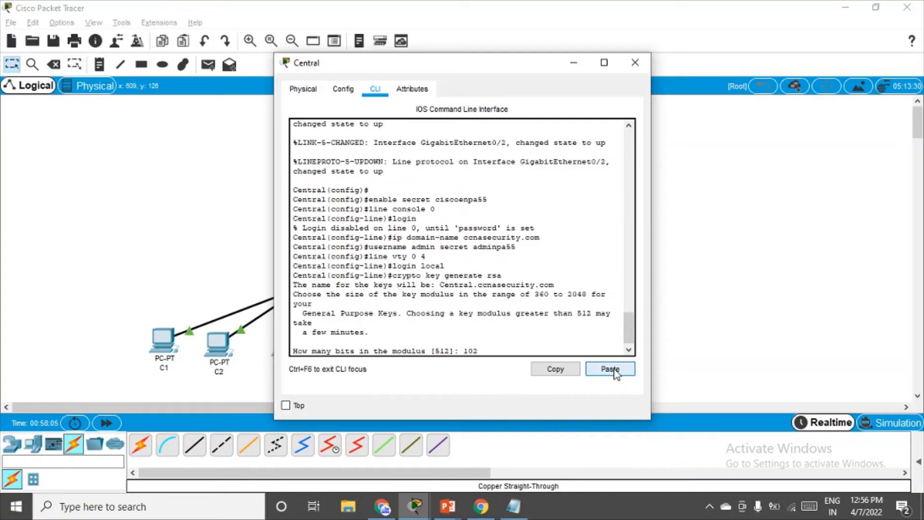
text(4)
key(Return)
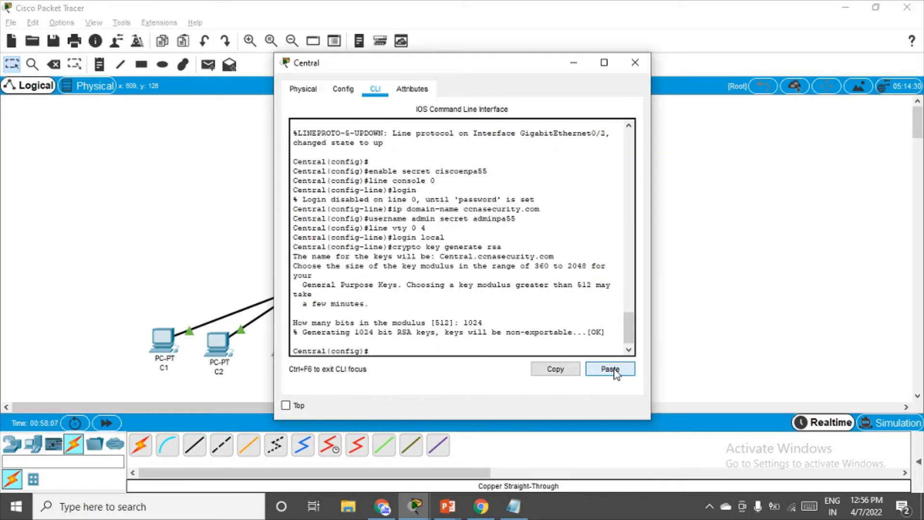
click(576, 66)
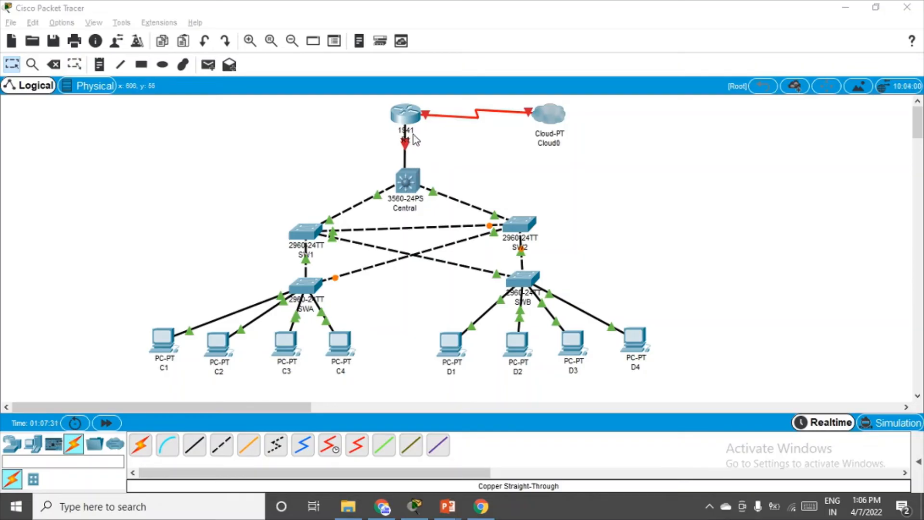
click(437, 142)
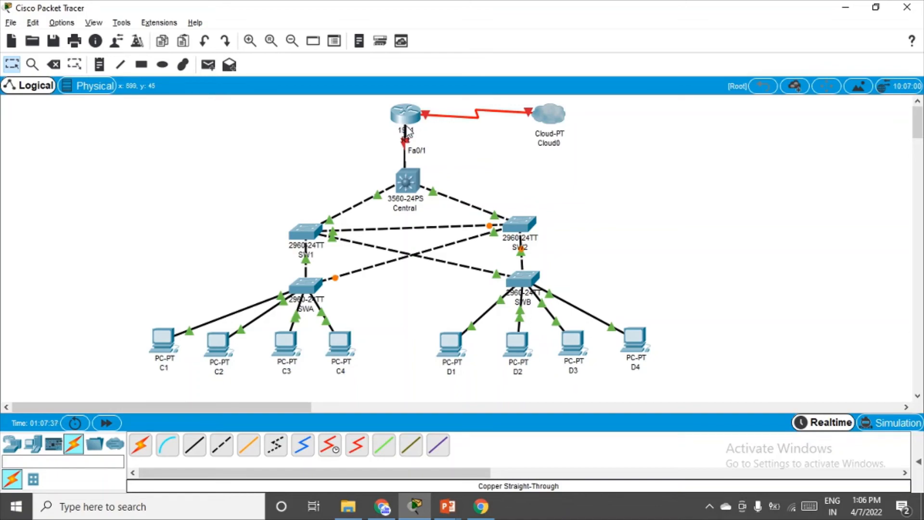
drag(408, 120, 340, 119)
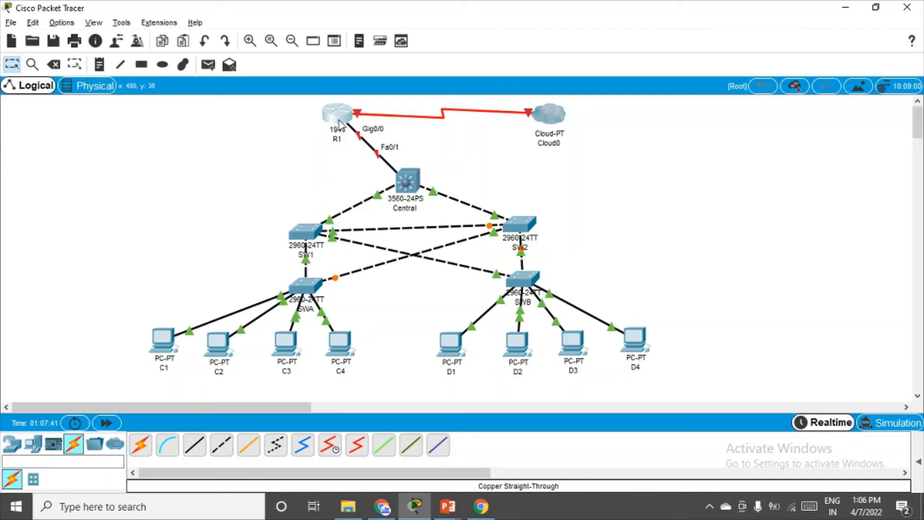
drag(338, 122, 409, 123)
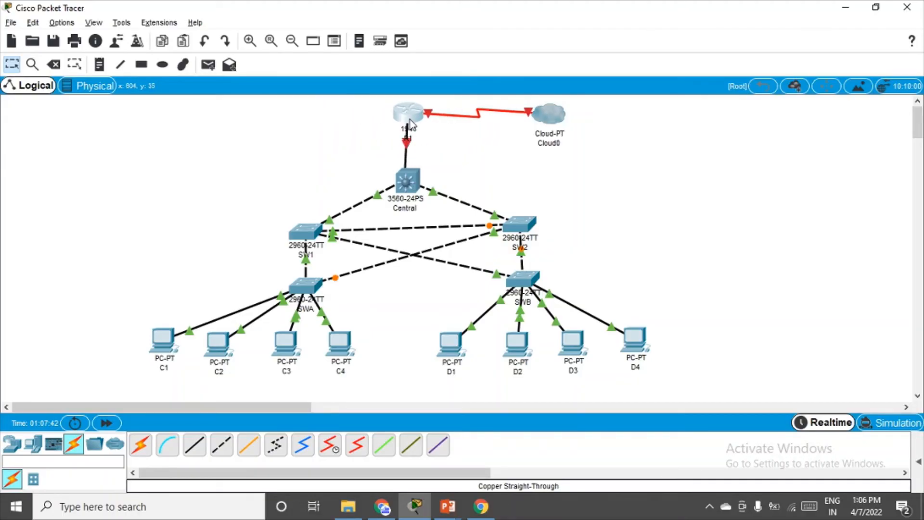
Give R1's GigabitEthernet0/0 IP 192.168.1.1 with mask 255.255.255.0 and turn the port on.
click(409, 120)
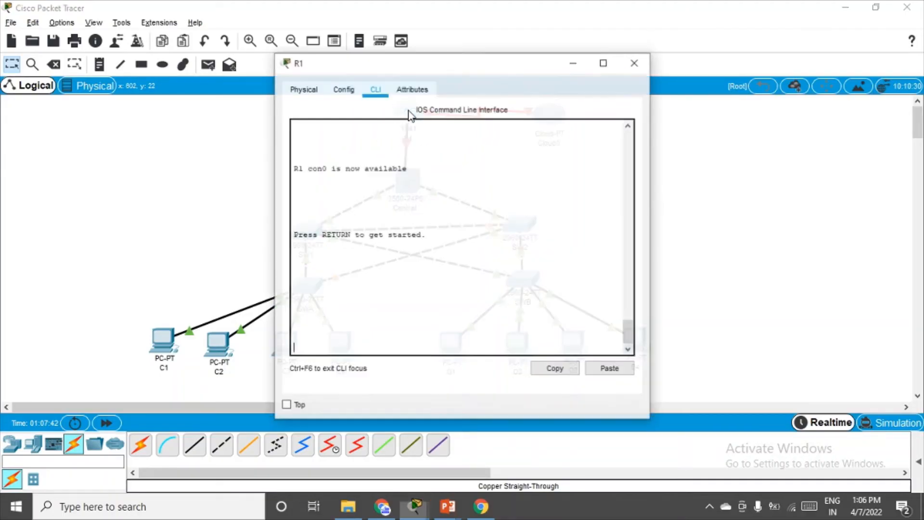
click(349, 91)
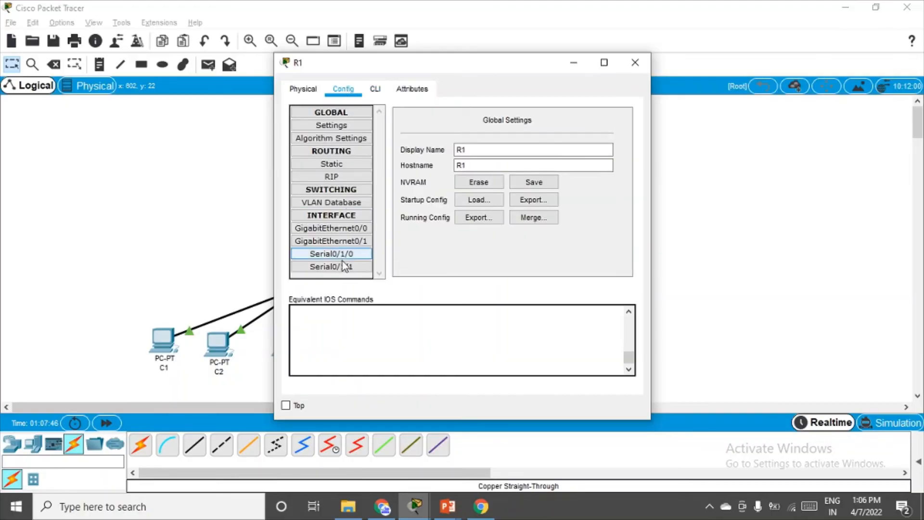
click(343, 228)
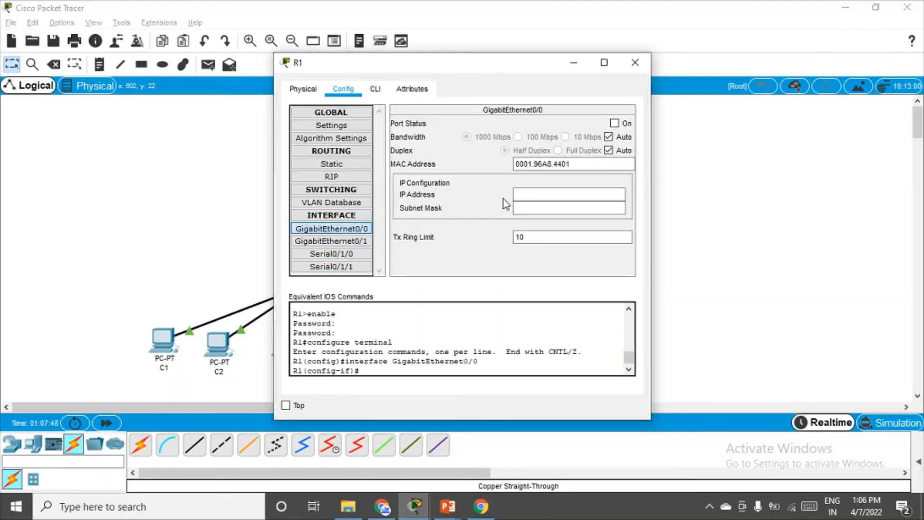
click(520, 192)
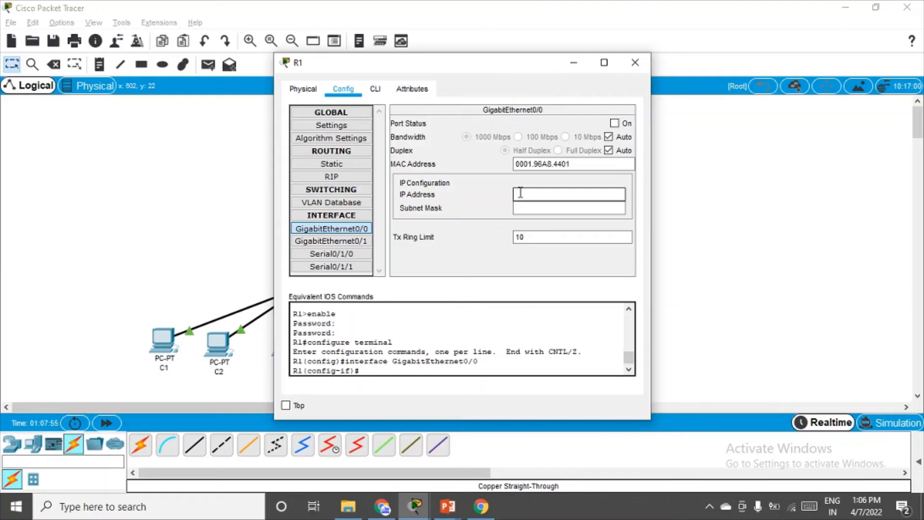
text(192.168.1.1)
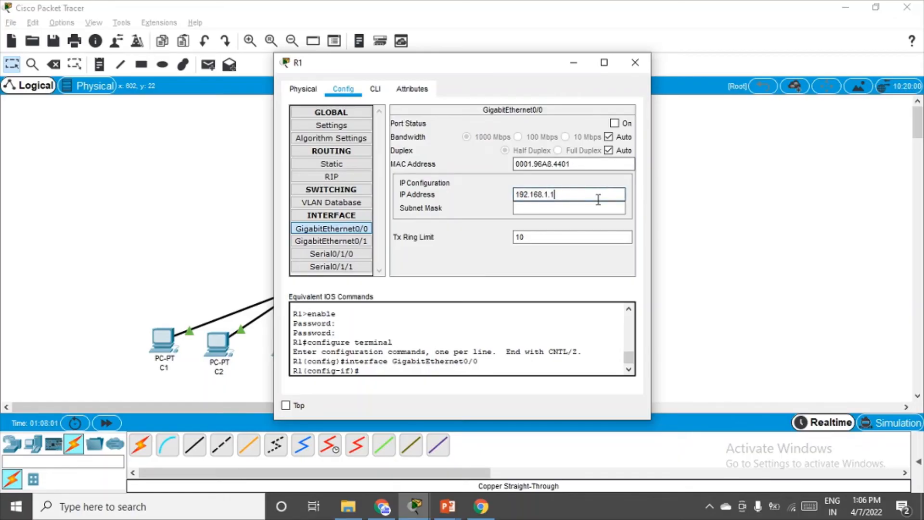
click(586, 207)
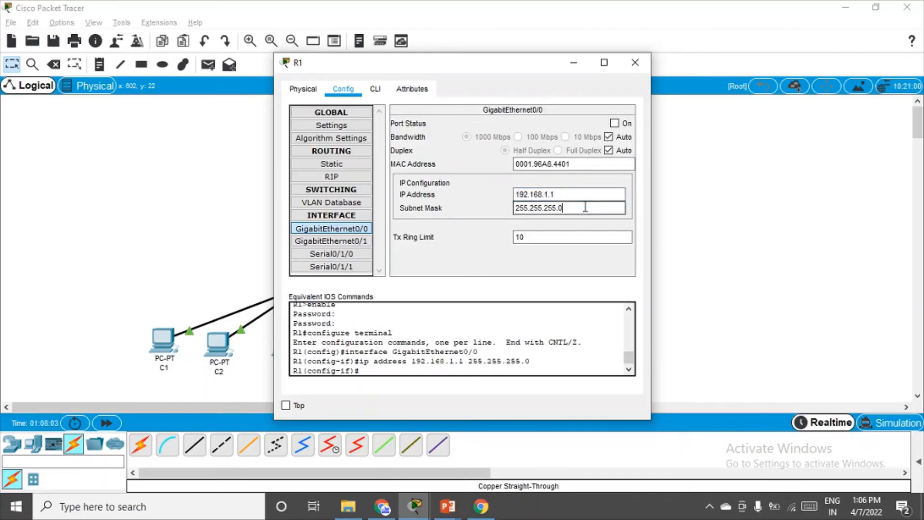
click(615, 124)
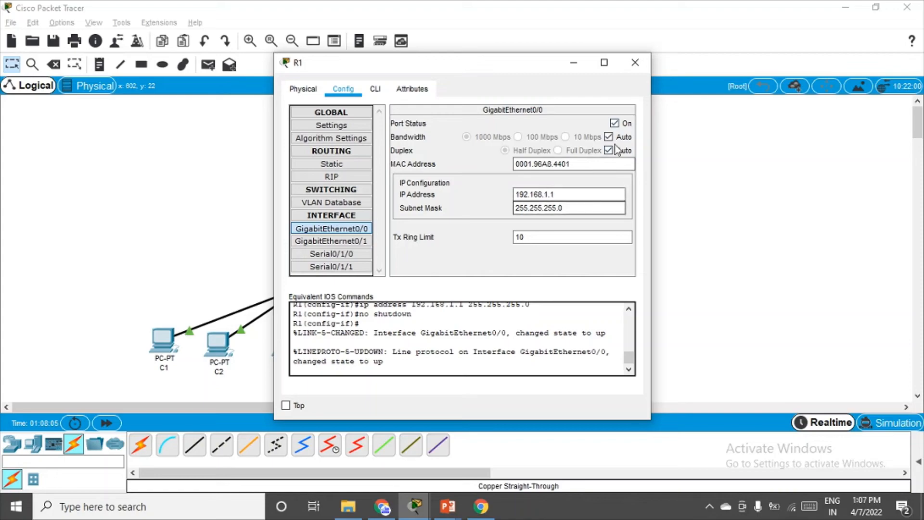
click(636, 63)
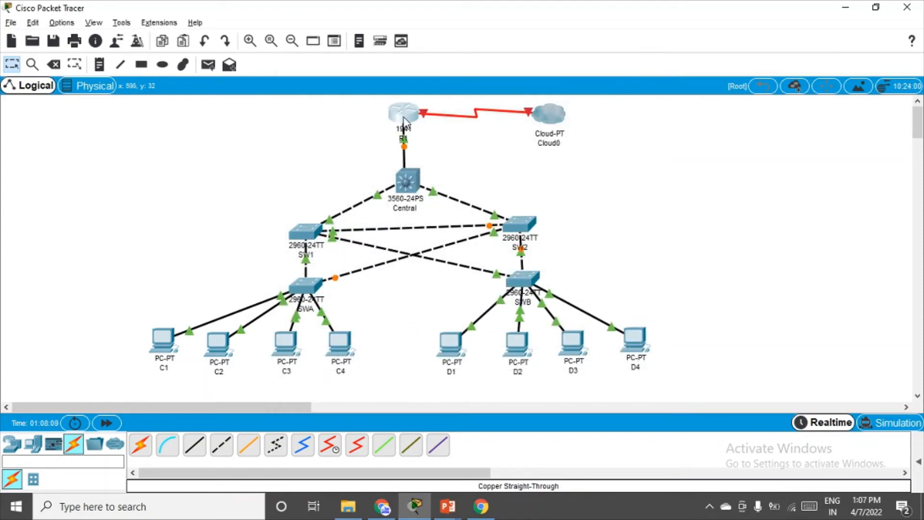
Assign R1's Serial0/1/0 IP 209.165.200.1 with mask 255.255.255.0 and switch the port on.
drag(405, 118, 404, 118)
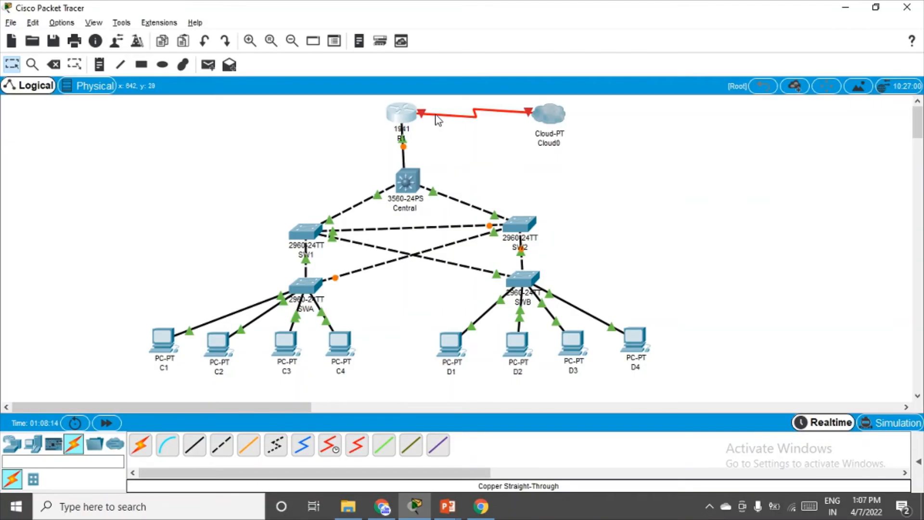
mouse_move(438, 120)
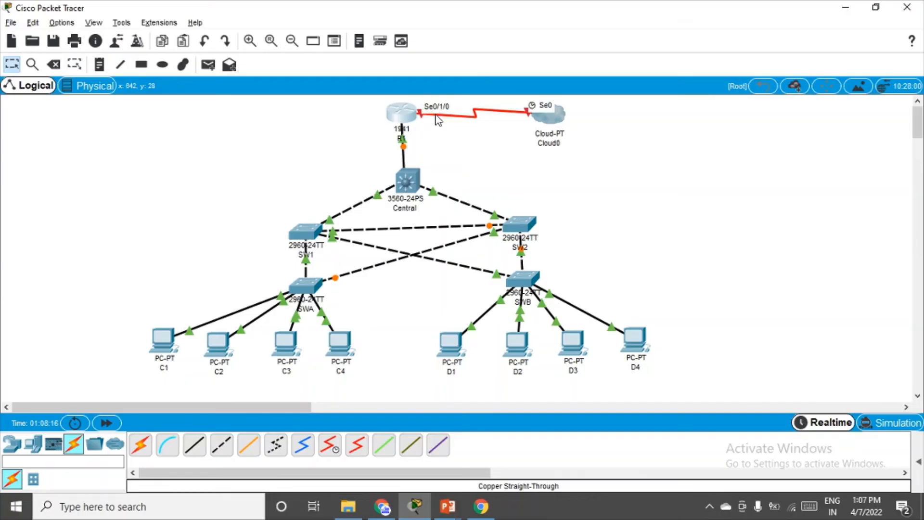
click(404, 107)
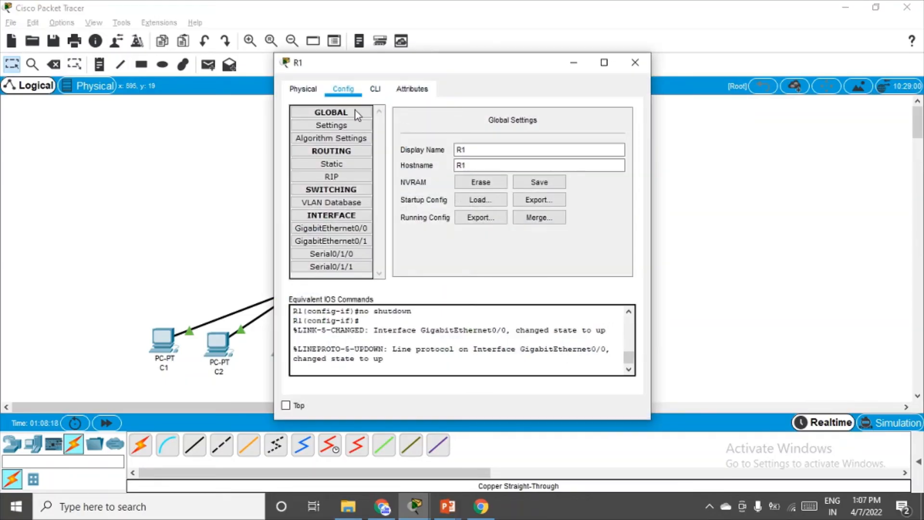
click(347, 257)
click(519, 178)
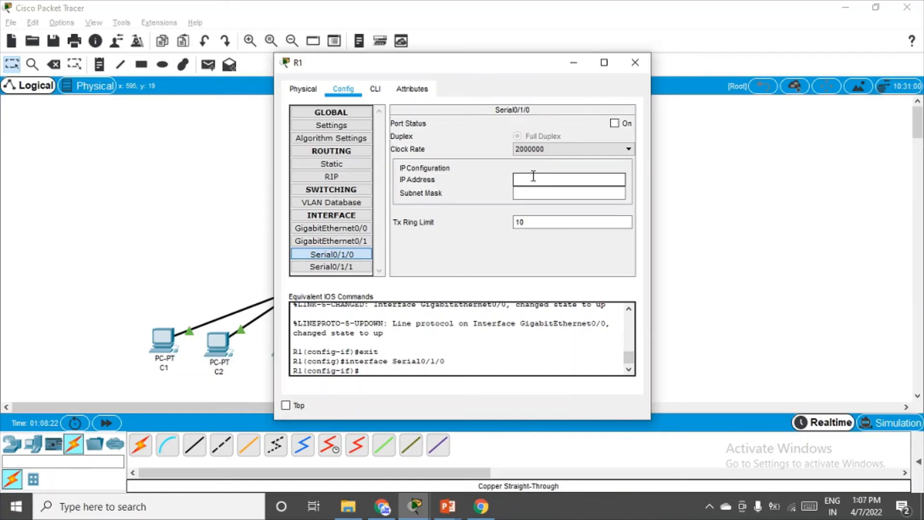
text(209.165.200.1)
click(548, 193)
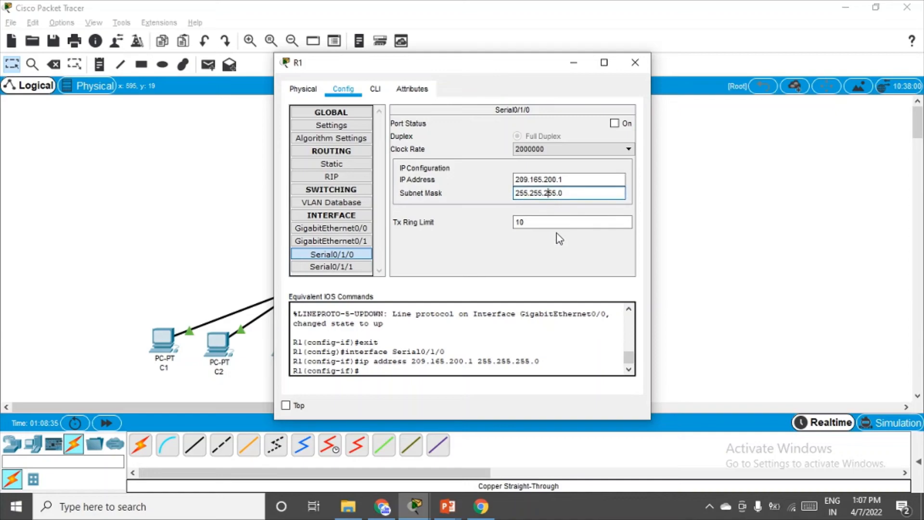
click(614, 123)
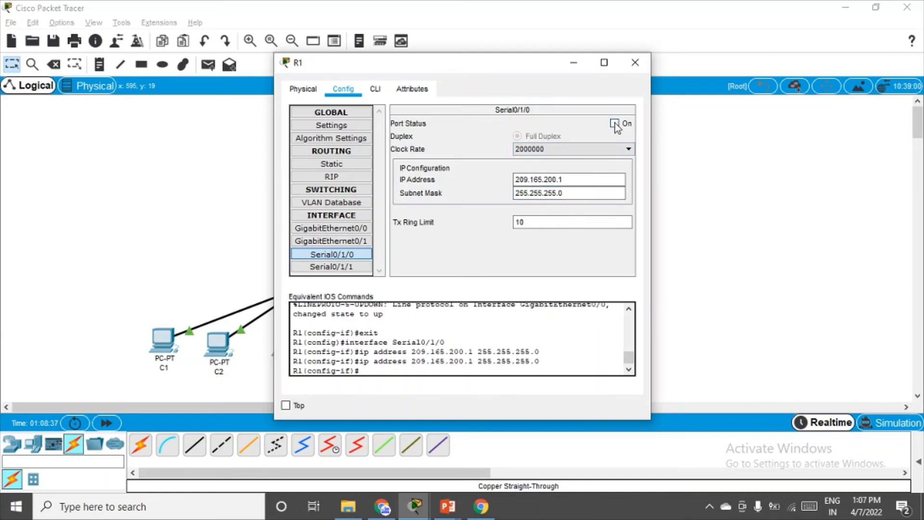
click(635, 62)
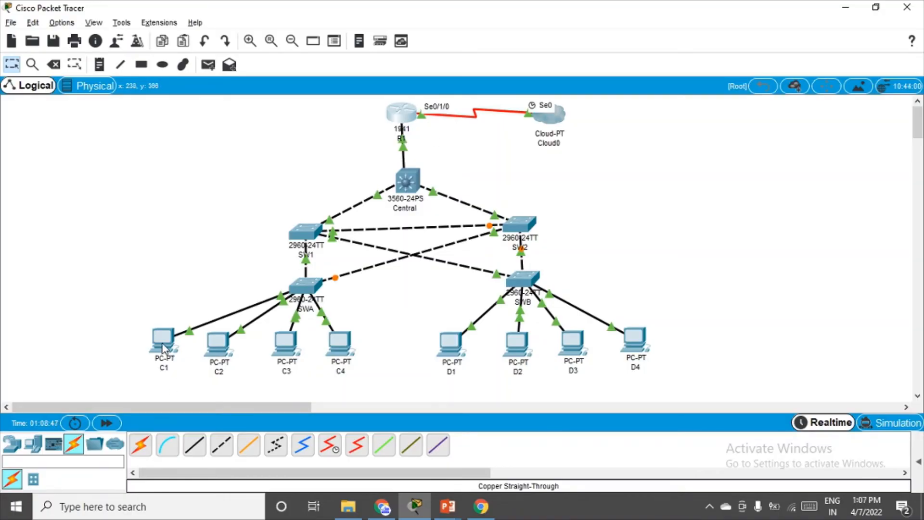
mouse_move(163, 346)
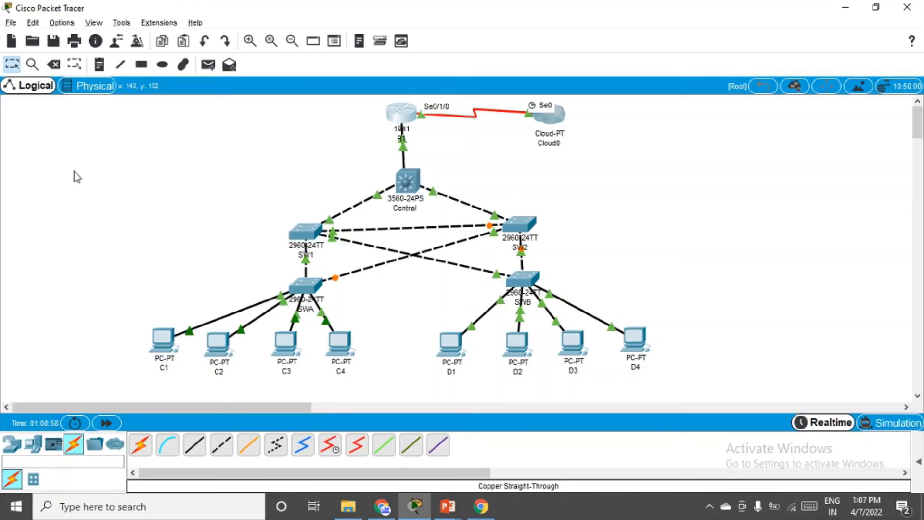
Give PC C1 the static address 10.1.1.10 with subnet mask 255.0.0.0.
click(160, 344)
click(284, 89)
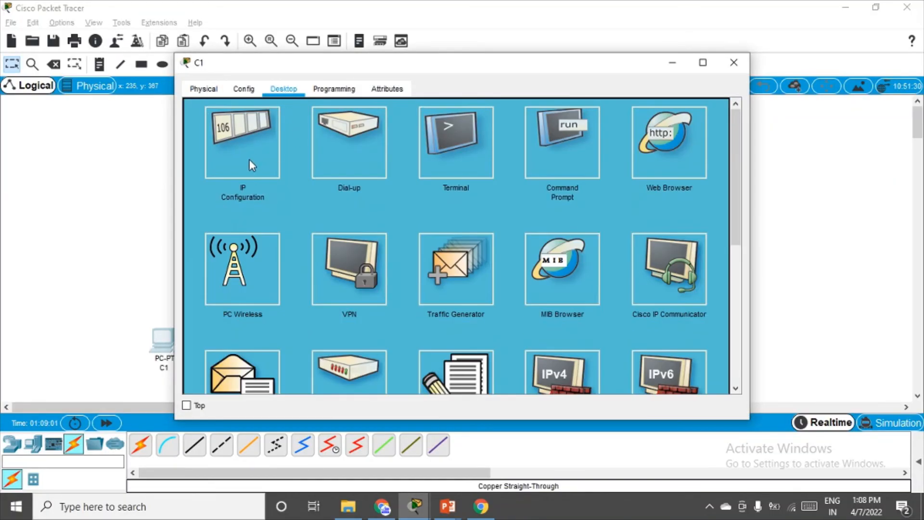
click(249, 159)
click(392, 128)
text(1)
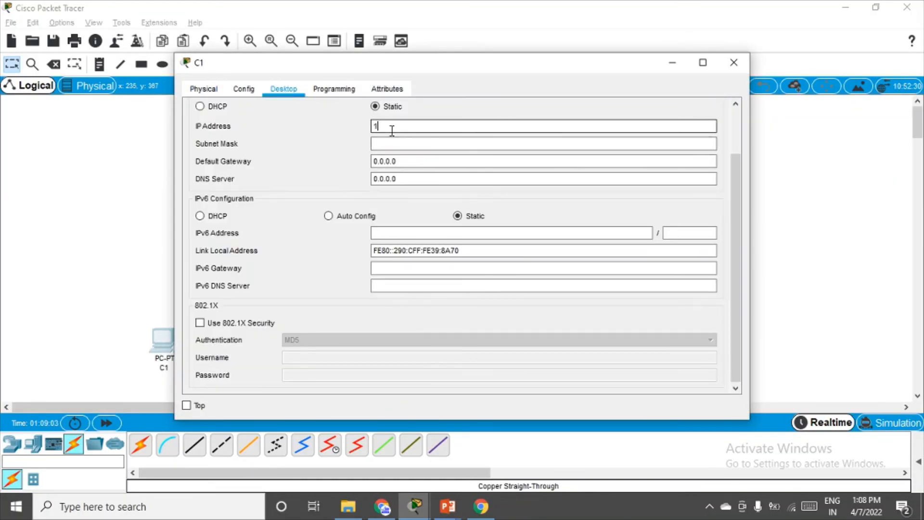
text(0.1.1.10)
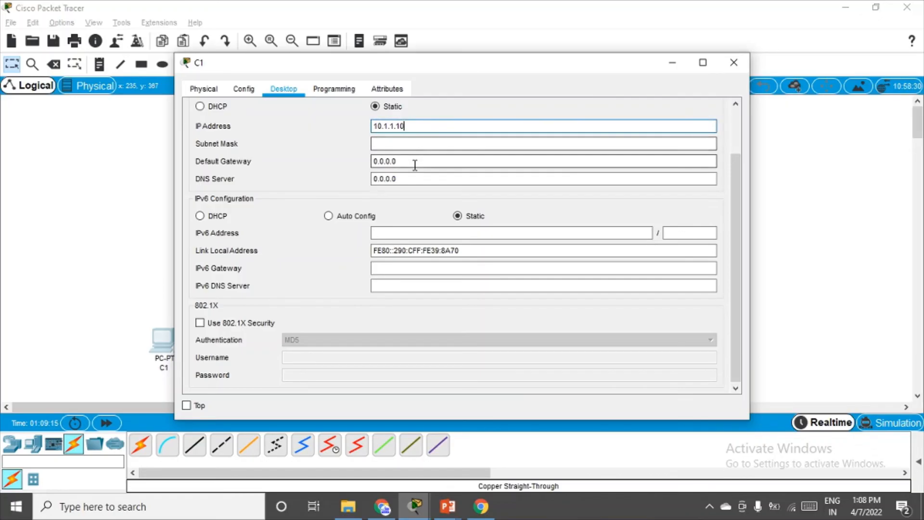
drag(415, 162, 366, 161)
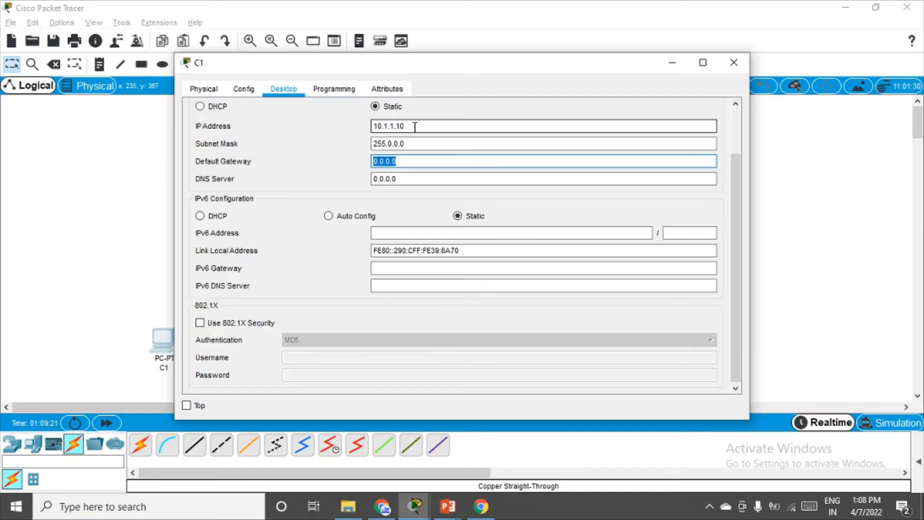
drag(413, 146, 365, 149)
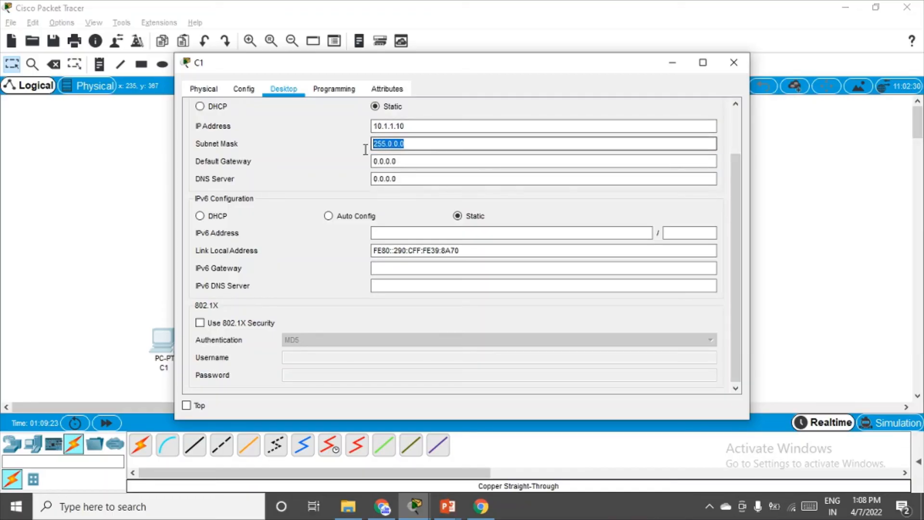
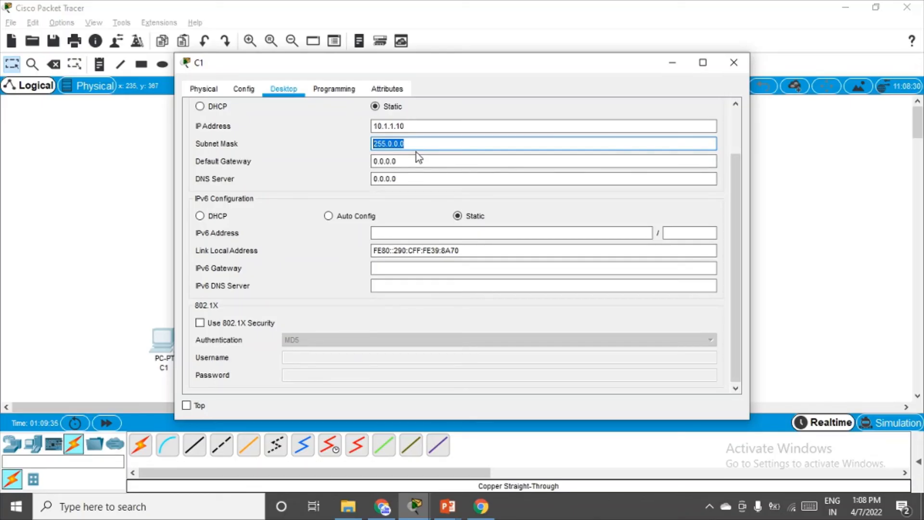
Change C1's subnet mask to 255.255.255.0 and set its default gateway to 10.1.1.1.
text(255.2)
text(55.)
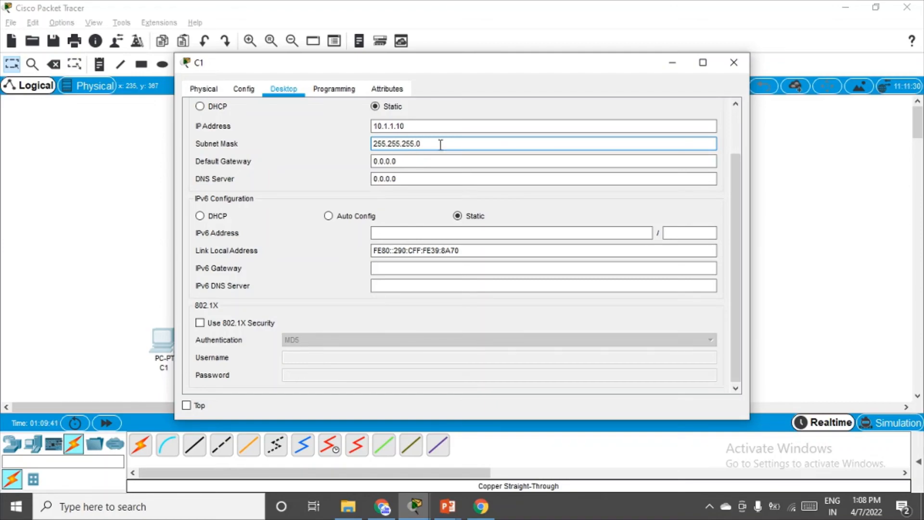
click(553, 215)
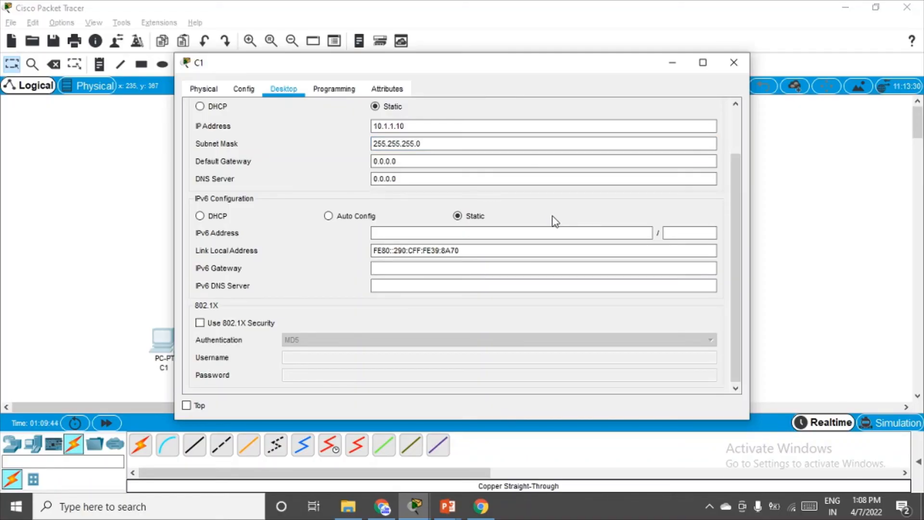
click(427, 144)
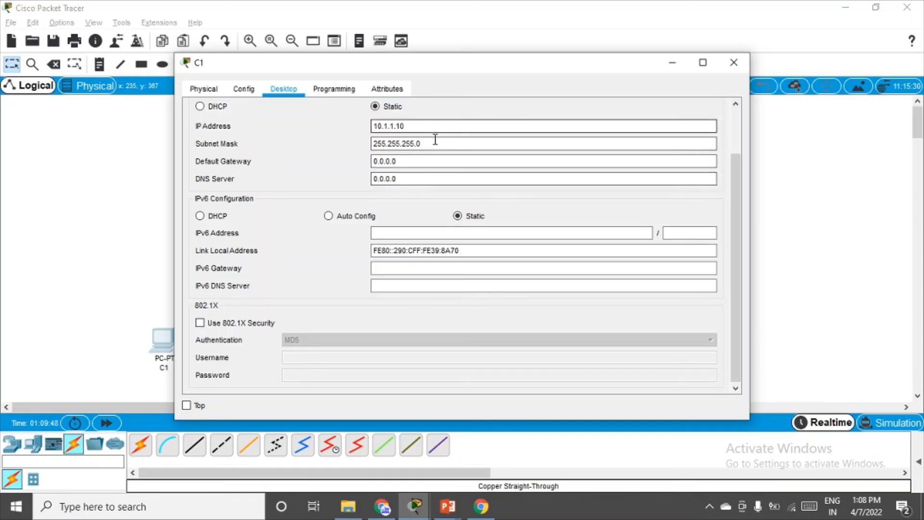
drag(435, 141, 333, 141)
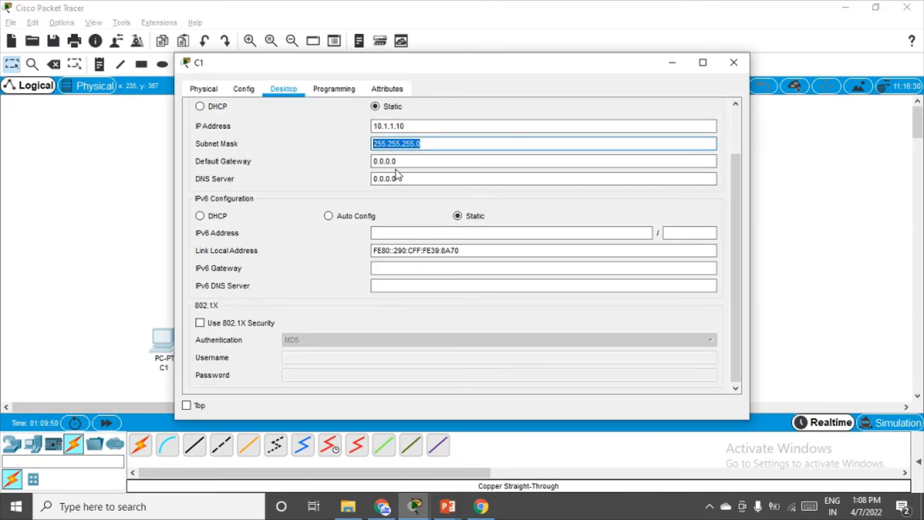
drag(404, 160, 356, 169)
text(1)
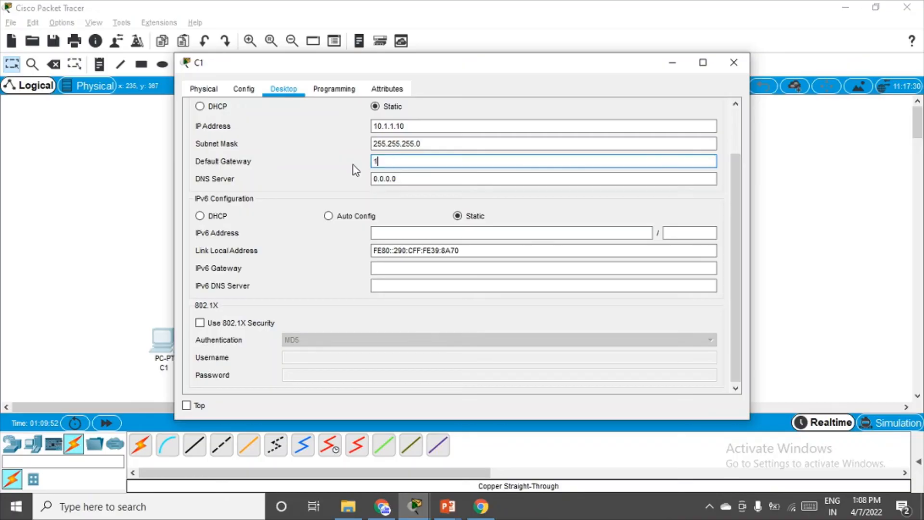
text(0.10.)
key(BackSpace)
text(.)
key(BackSpace)
text(.1.1.1)
click(734, 62)
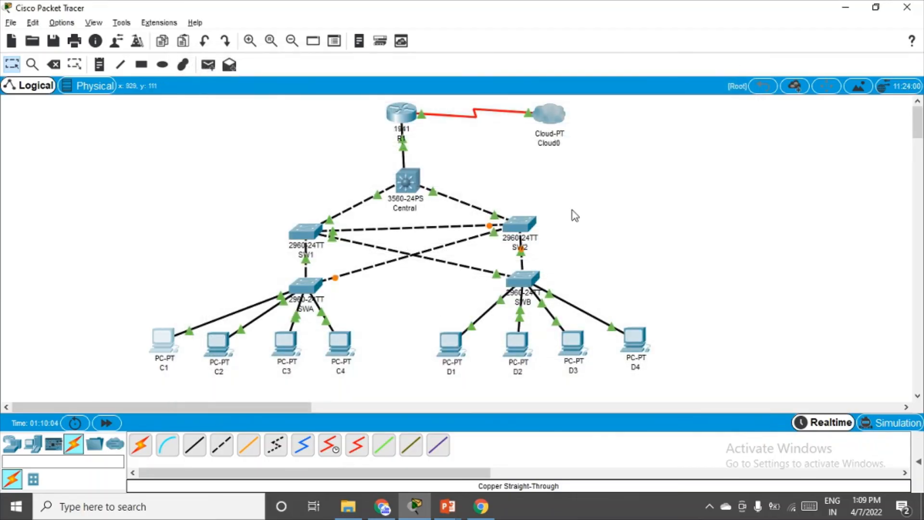
Give PC C2 IP 10.1.1.11 with mask 255.255.255.0 and gateway 10.1.1.1.
click(219, 350)
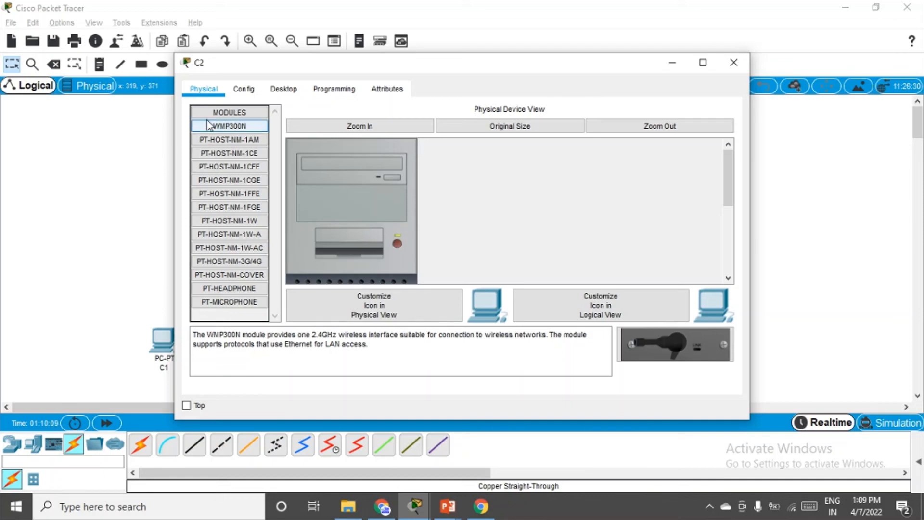
click(284, 88)
click(241, 144)
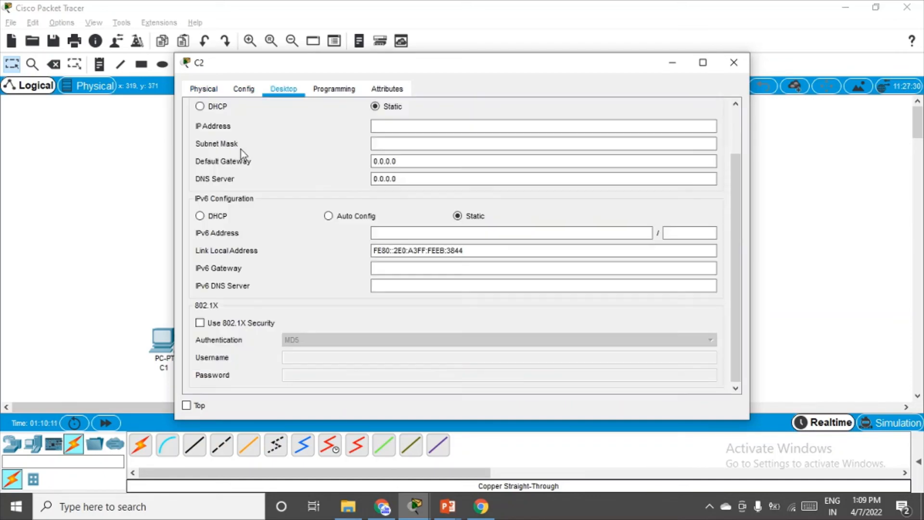
click(399, 126)
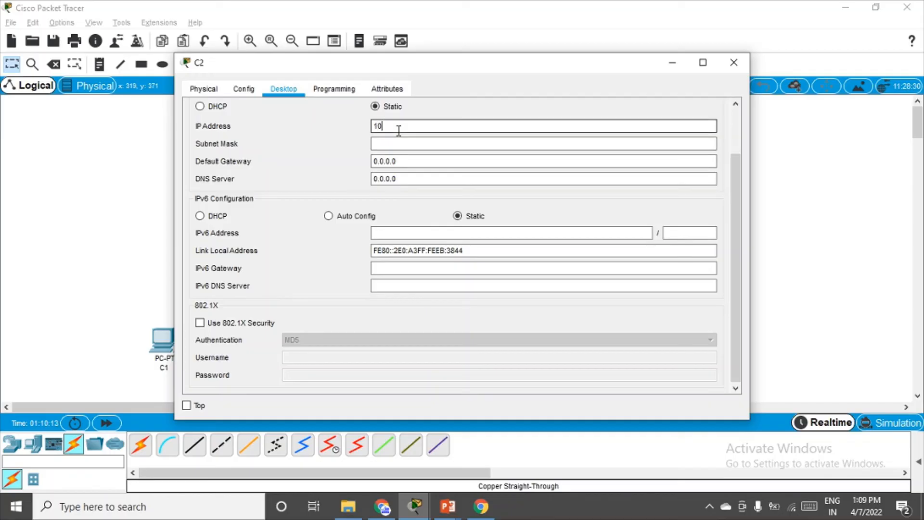
text(10.1.1.11)
click(410, 143)
drag(432, 144, 356, 146)
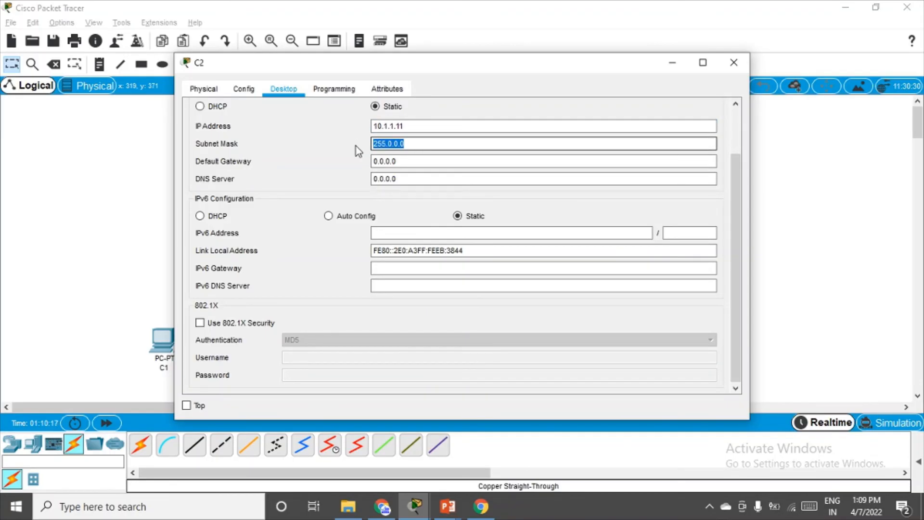
text(255.255.255.0)
drag(418, 161, 325, 161)
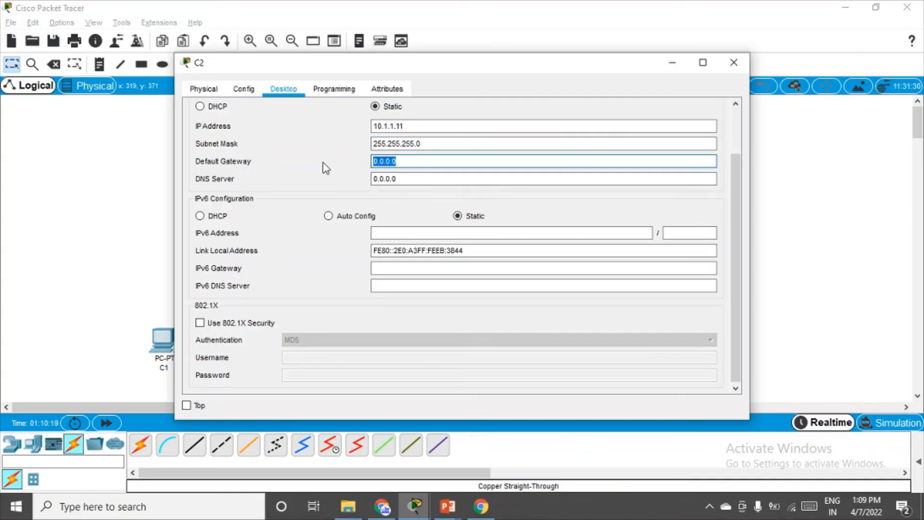
text(1)
click(734, 62)
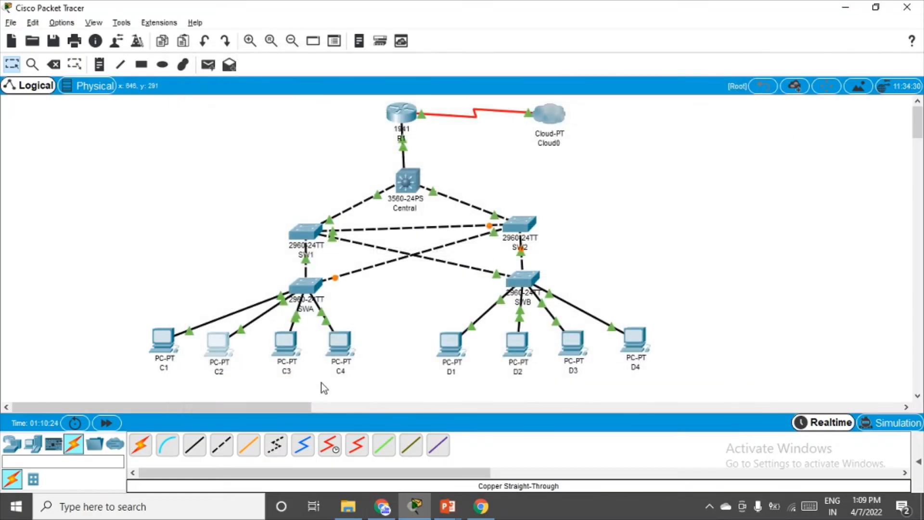
Give PC C3 IP 10.1.1.12, mask 255.255.255.0 and default gateway 10.1.1.1.
click(284, 354)
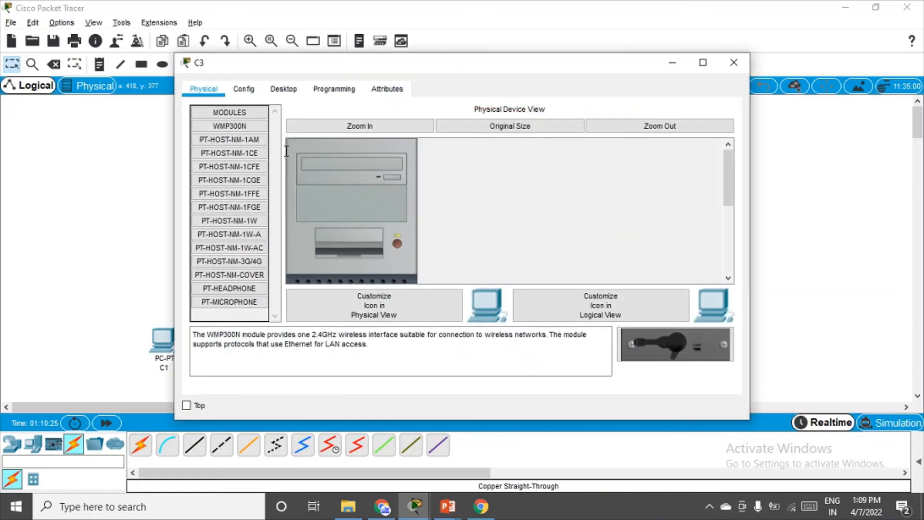
click(282, 89)
click(256, 152)
click(407, 127)
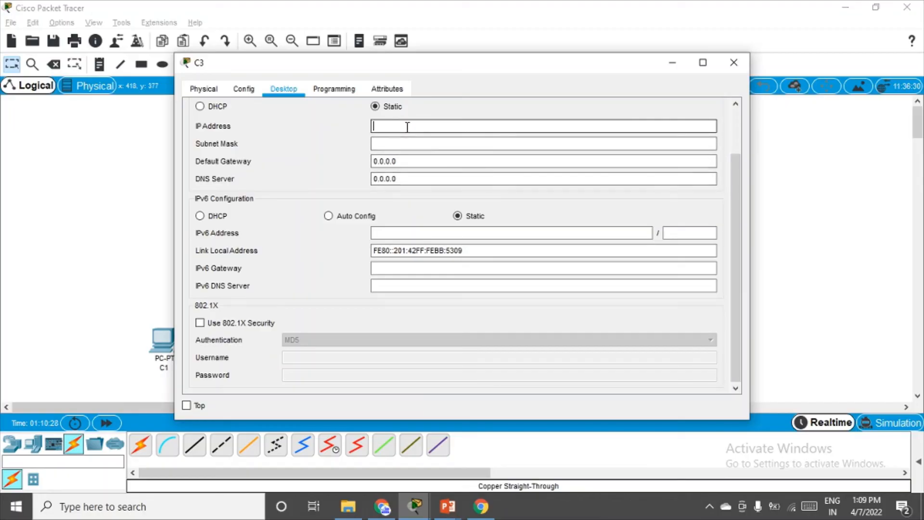
text(10.1.1.12)
click(410, 147)
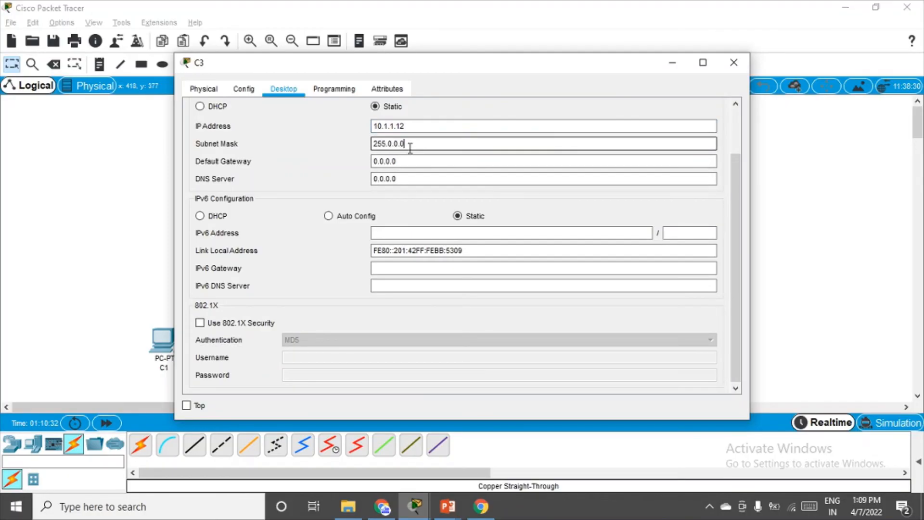
key(ctrl+a)
text(255.255.255.0)
key(Tab)
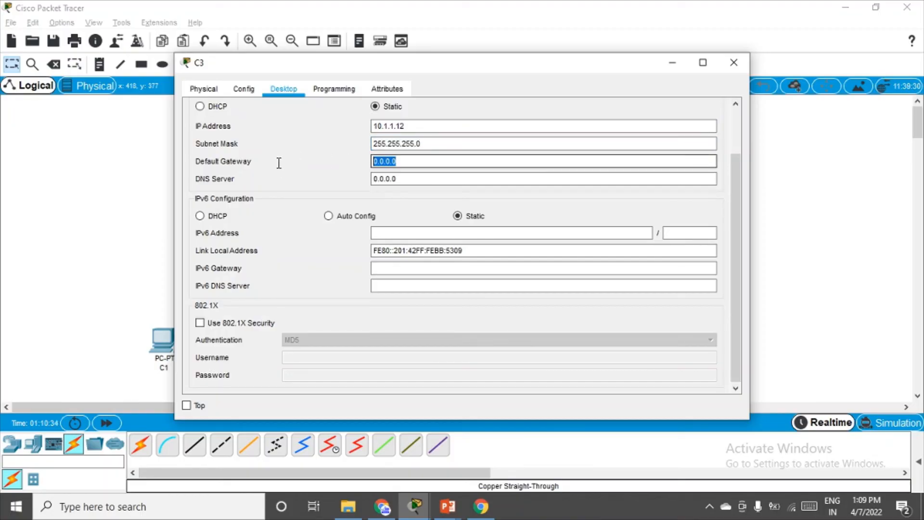
text(10.1)
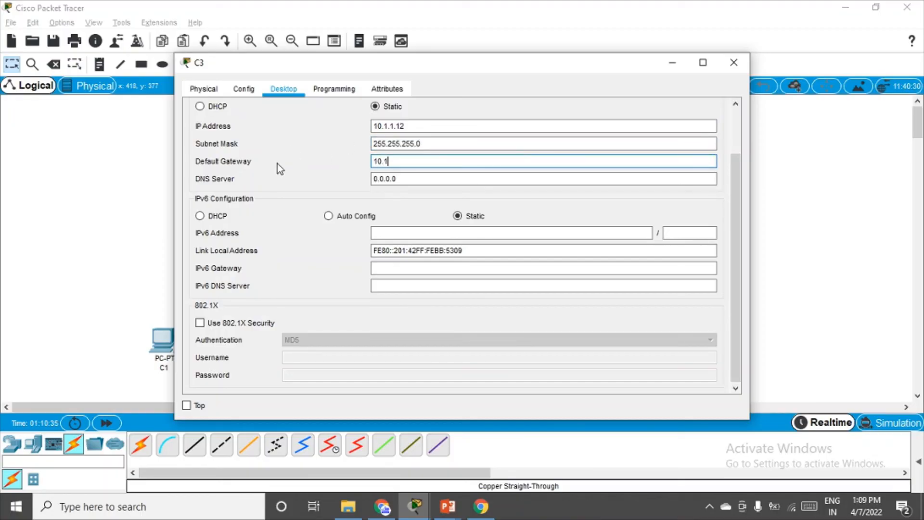
text(.1.1)
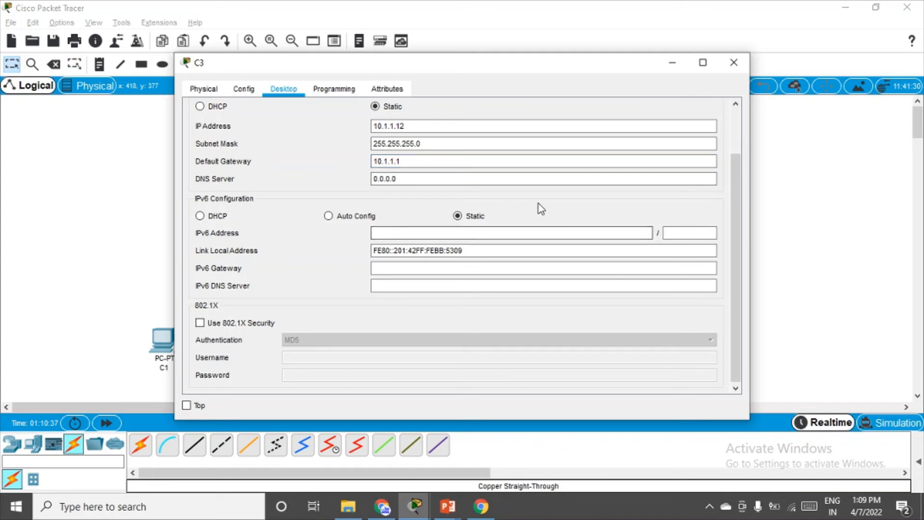
click(733, 62)
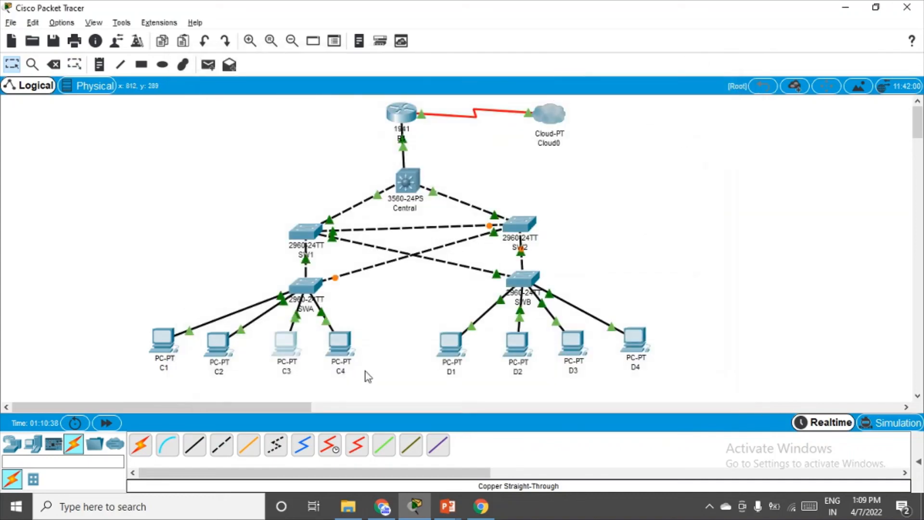
click(350, 346)
Give PC C4 IP 10.1.1.13, mask 255.255.255.0 and default gateway 10.1.1.1.
click(283, 89)
click(241, 129)
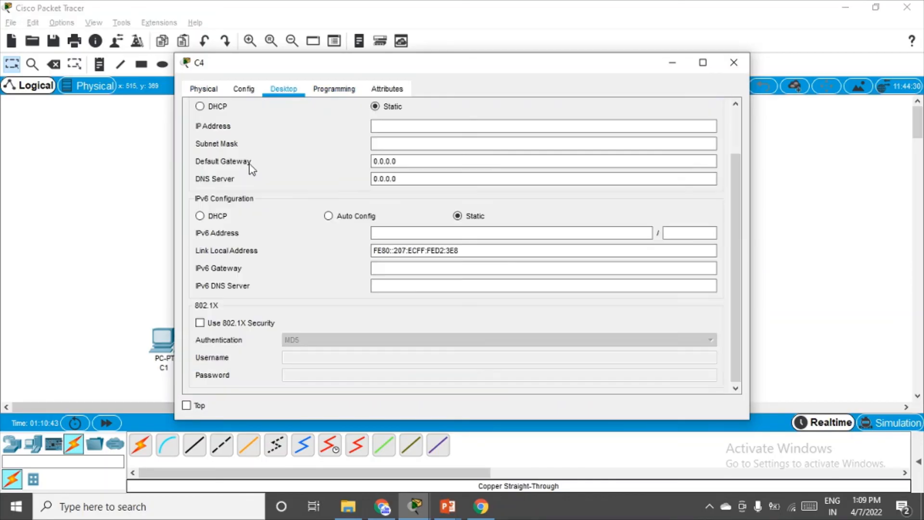
click(440, 126)
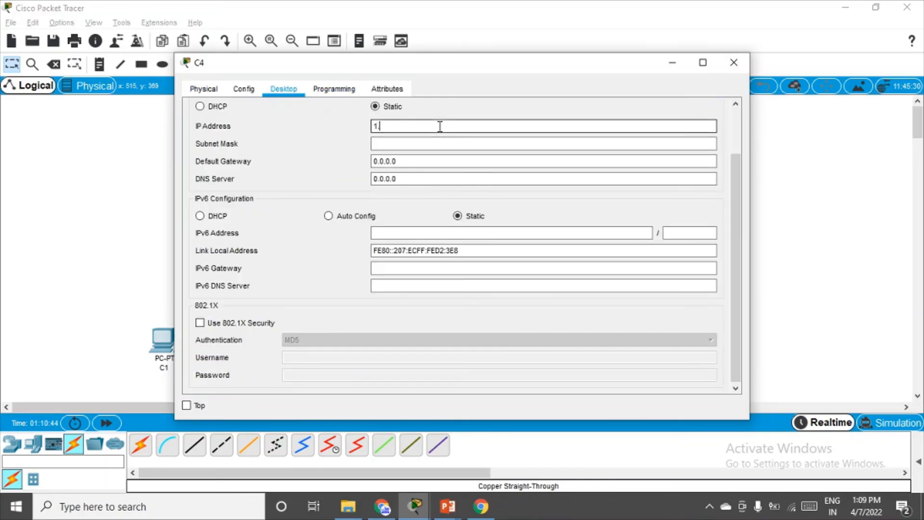
text(10.1.1.13)
click(435, 143)
drag(424, 143, 300, 142)
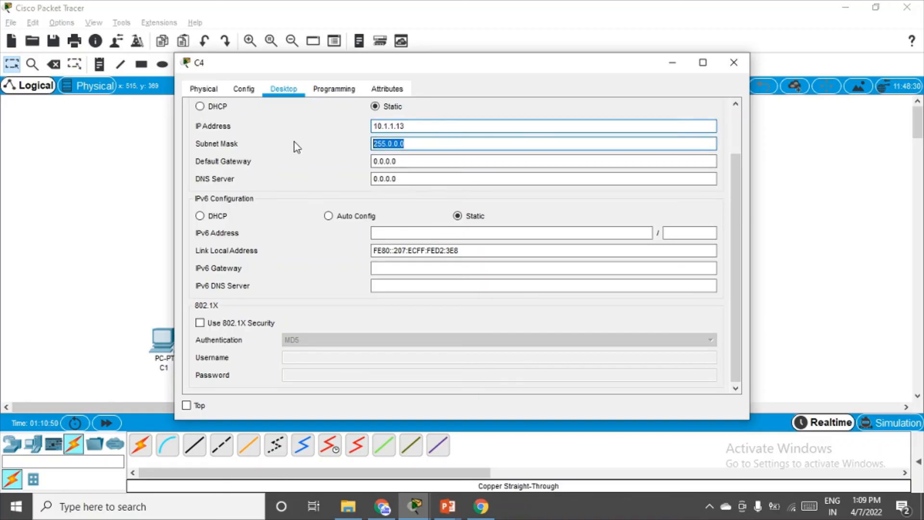
text(255.255.255.0)
click(409, 161)
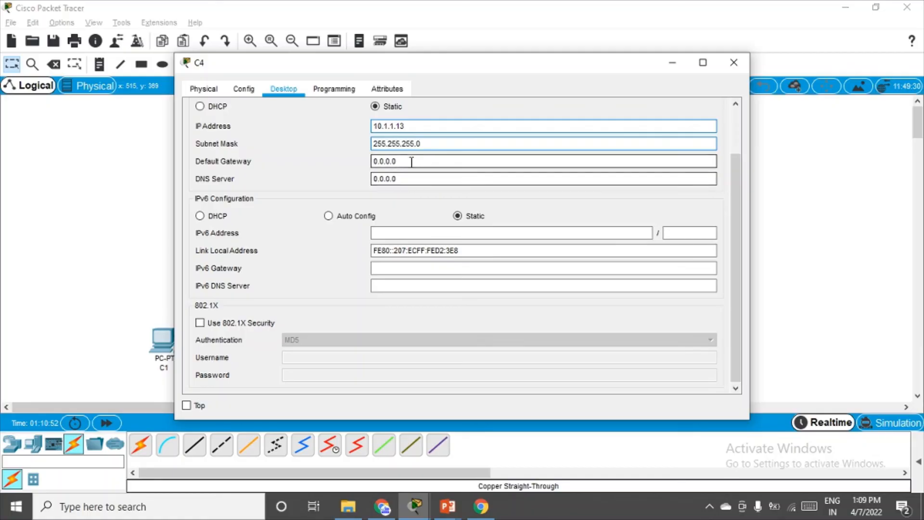
drag(404, 160, 336, 161)
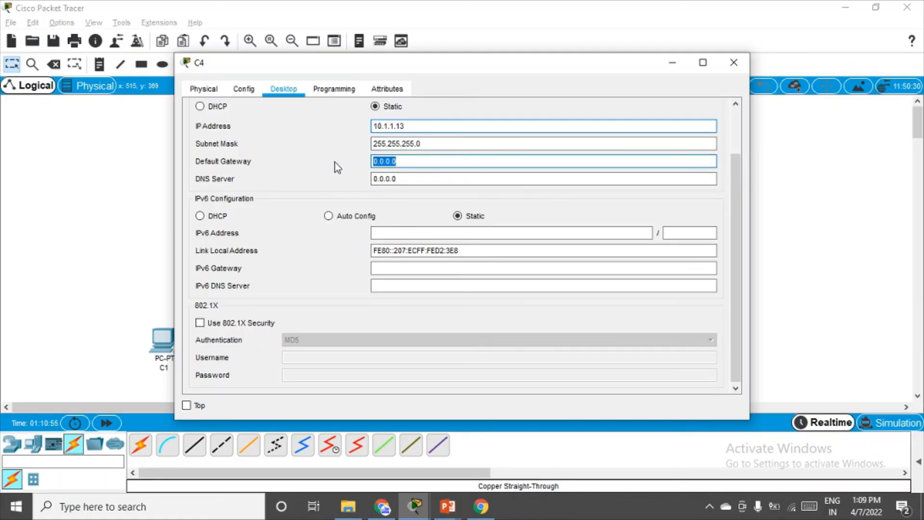
text(10)
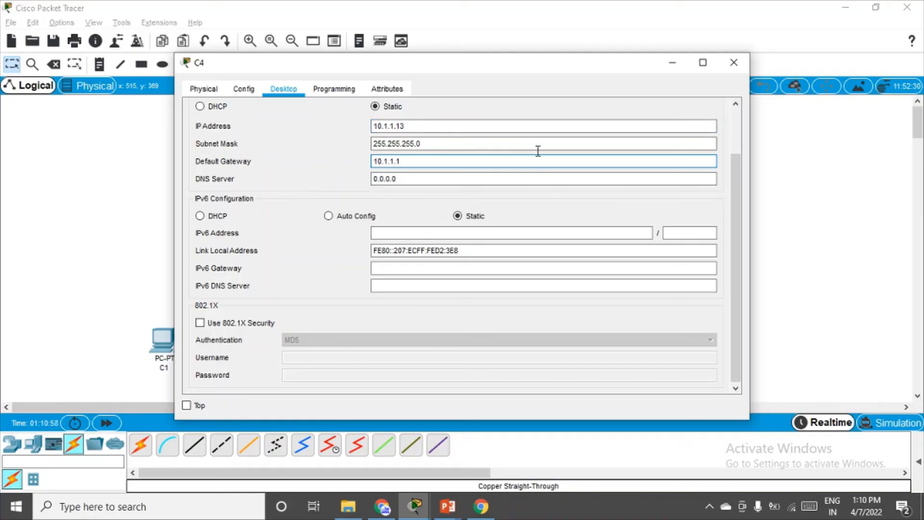
click(734, 62)
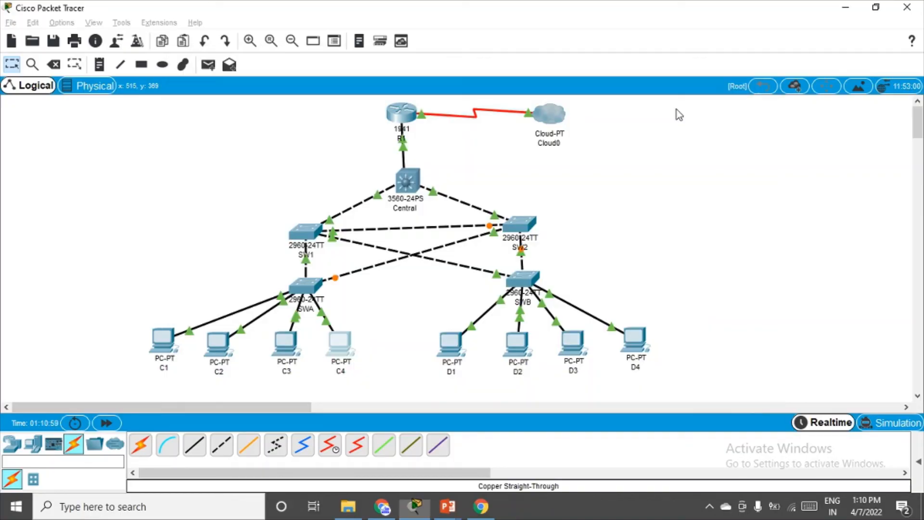
click(450, 341)
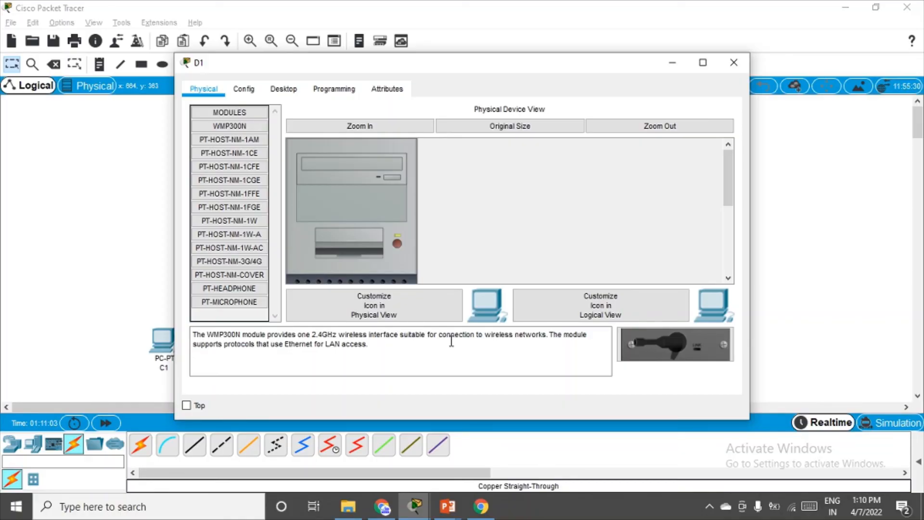
Give PC D1 IP 10.1.1.14, mask 255.255.255.0 and default gateway 10.1.1.1.
click(283, 89)
click(248, 134)
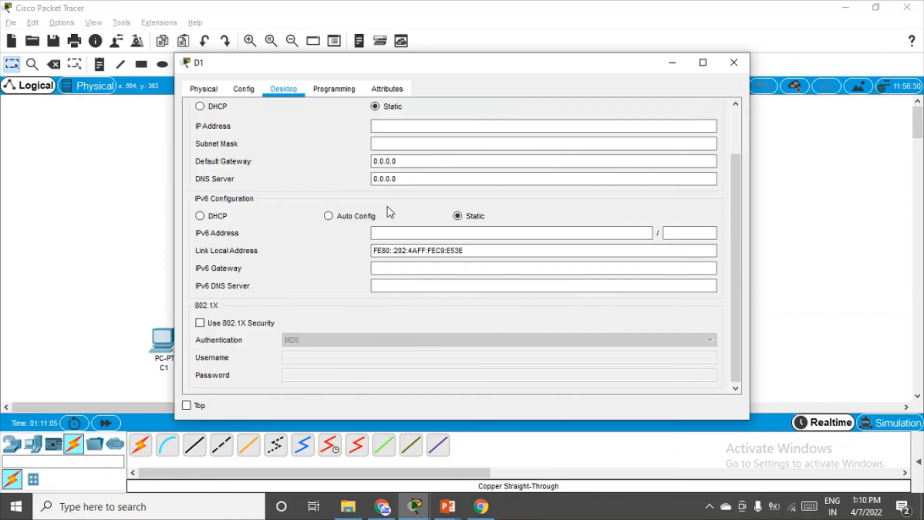
click(384, 125)
text(10)
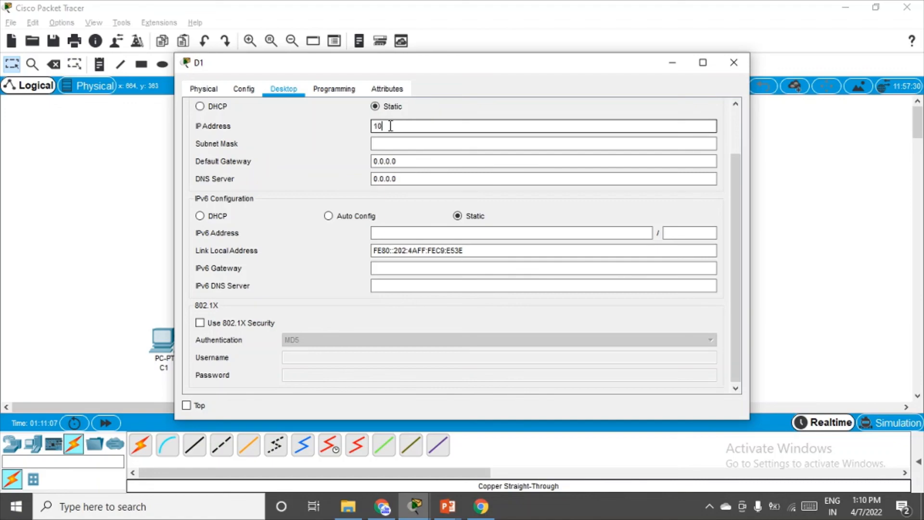
text(.1.1.14)
click(460, 143)
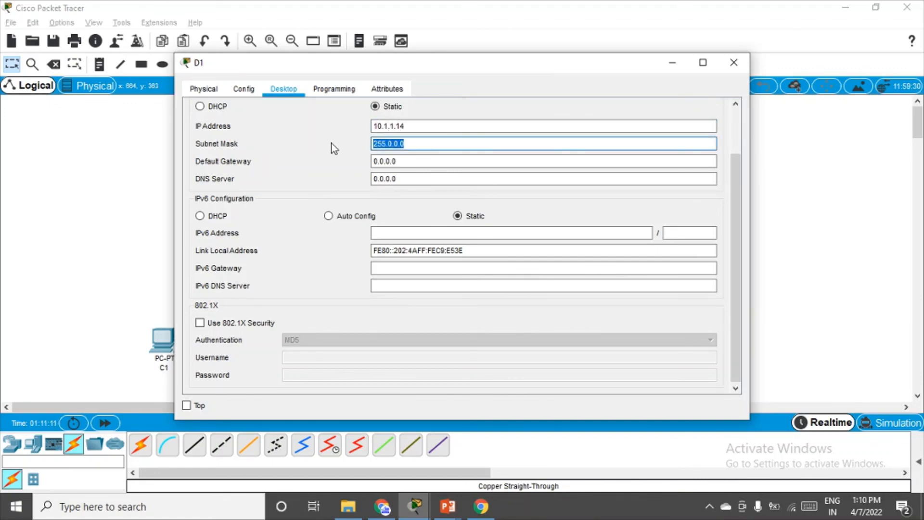
text(255.255.255.0)
key(Tab)
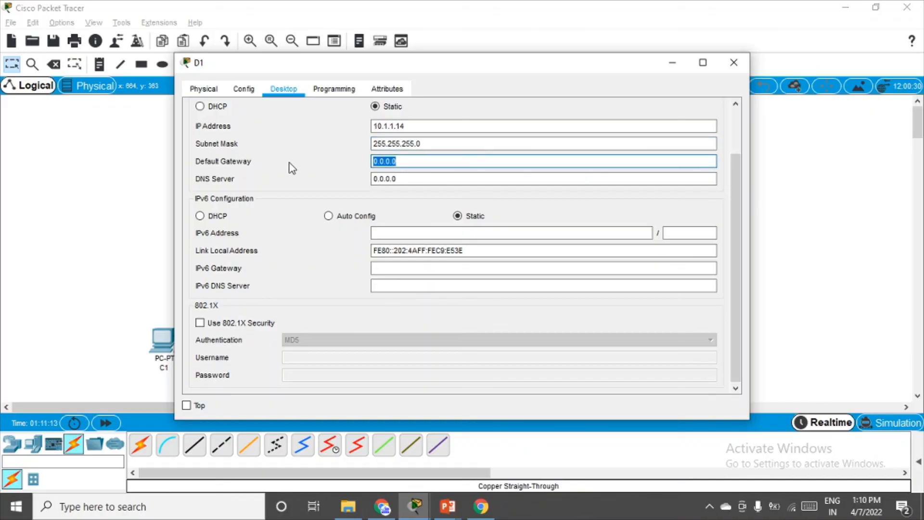
text(10.1.1.1)
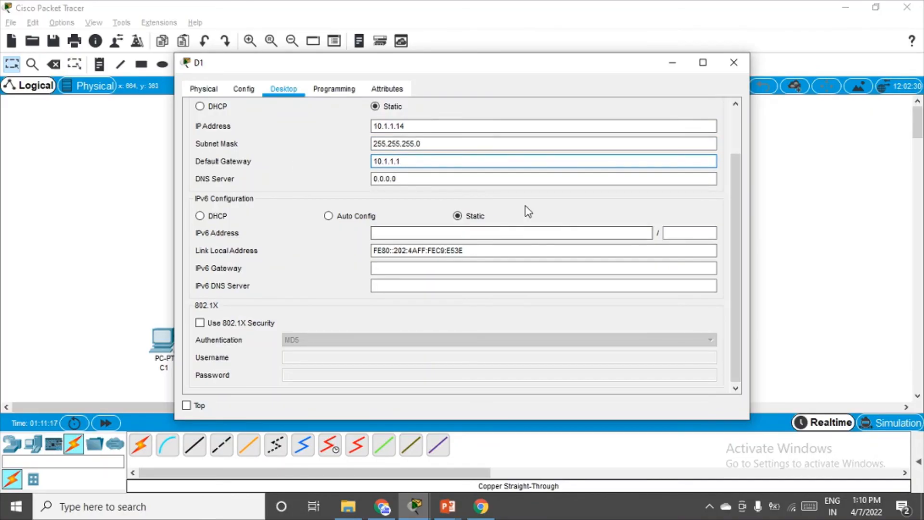
click(734, 63)
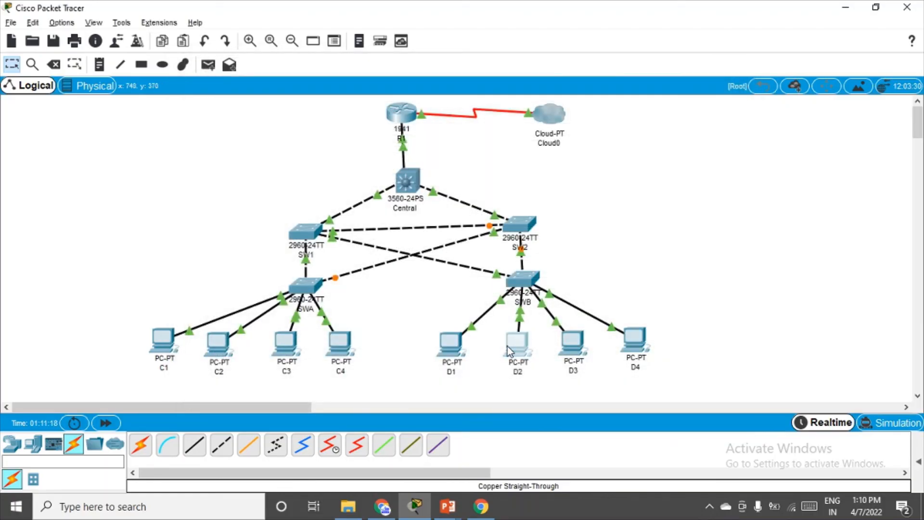
Give PC D2 IP 10.1.1.15, mask 255.255.255.0 and default gateway 10.1.1.1.
click(508, 346)
click(284, 89)
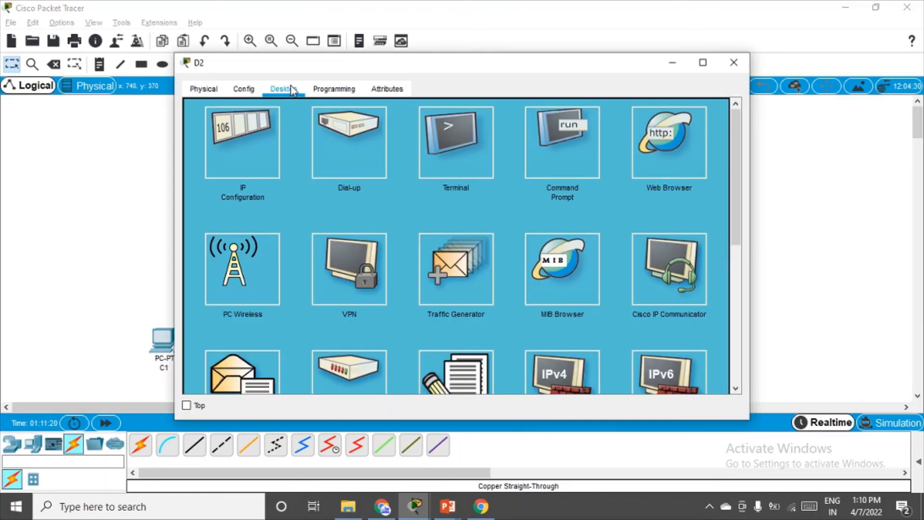
click(220, 148)
click(399, 127)
text(10)
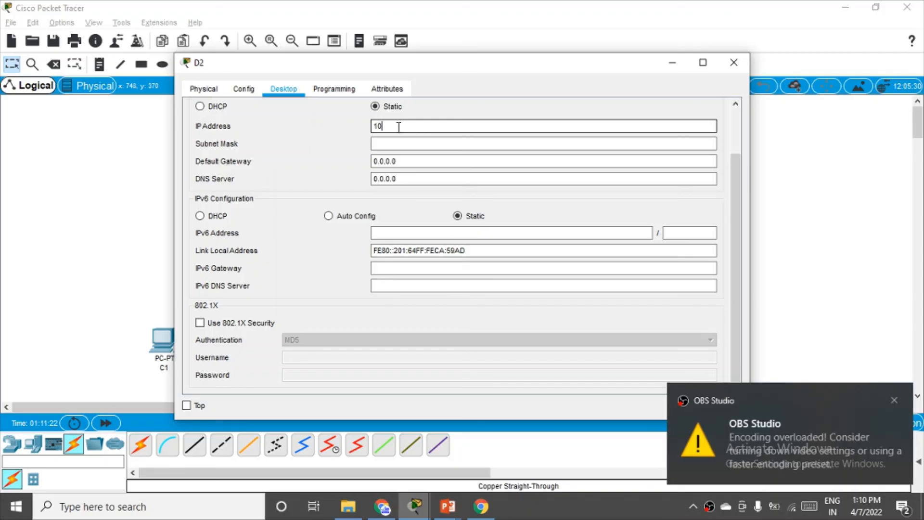
text(.1.1.15)
click(893, 400)
click(423, 144)
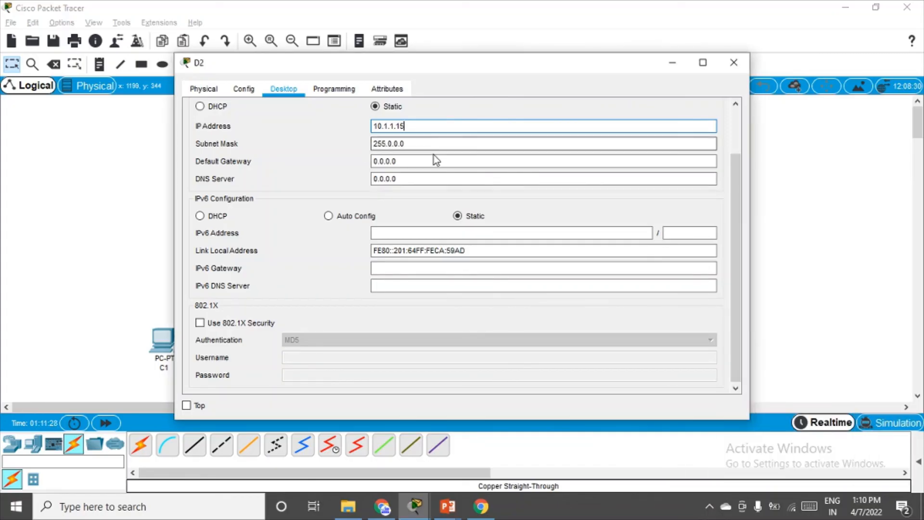
drag(419, 144, 285, 150)
text(255.255.255.0)
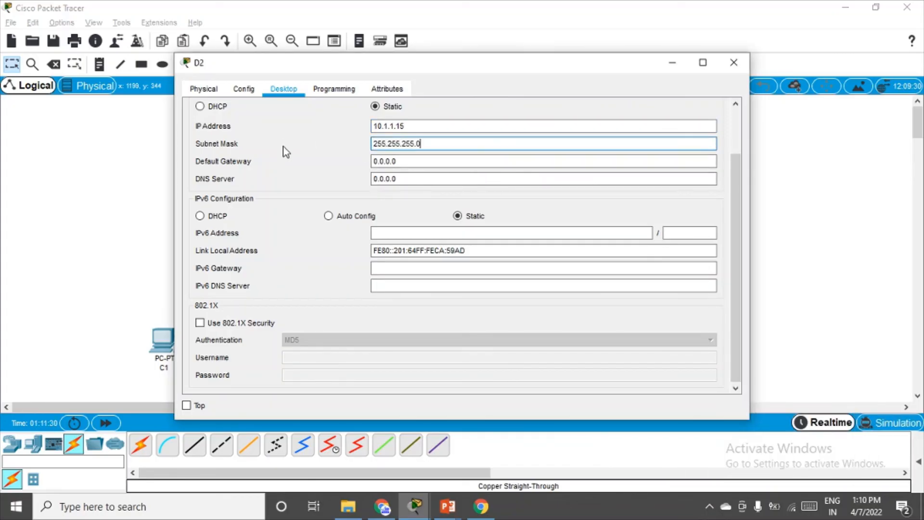
key(Tab)
text(10)
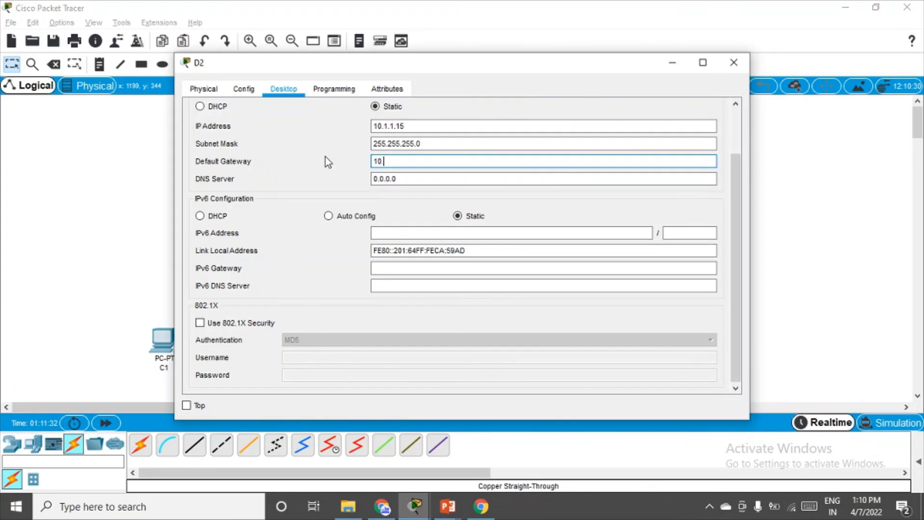
text(.1.1.1)
click(495, 178)
Give PC D3 IP 10.1.1.16, mask 255.255.255.0 and default gateway 10.1.1.1.
click(733, 63)
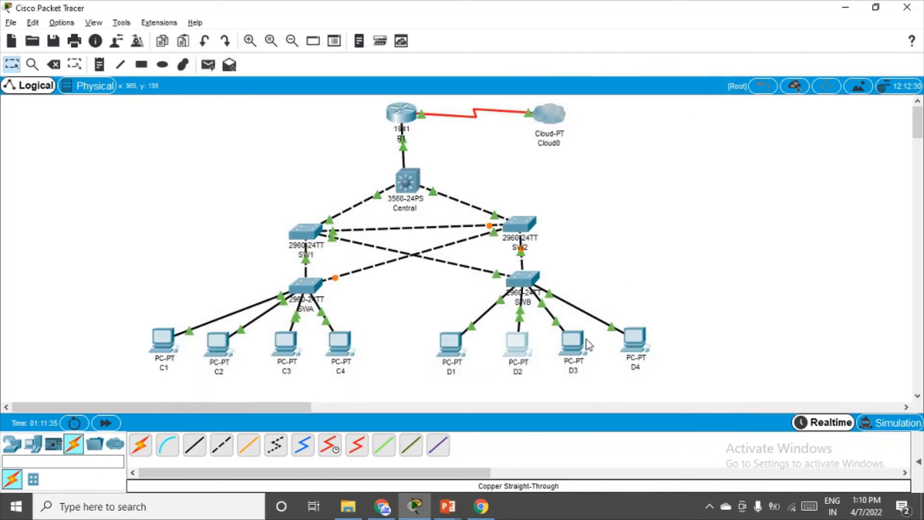
click(570, 345)
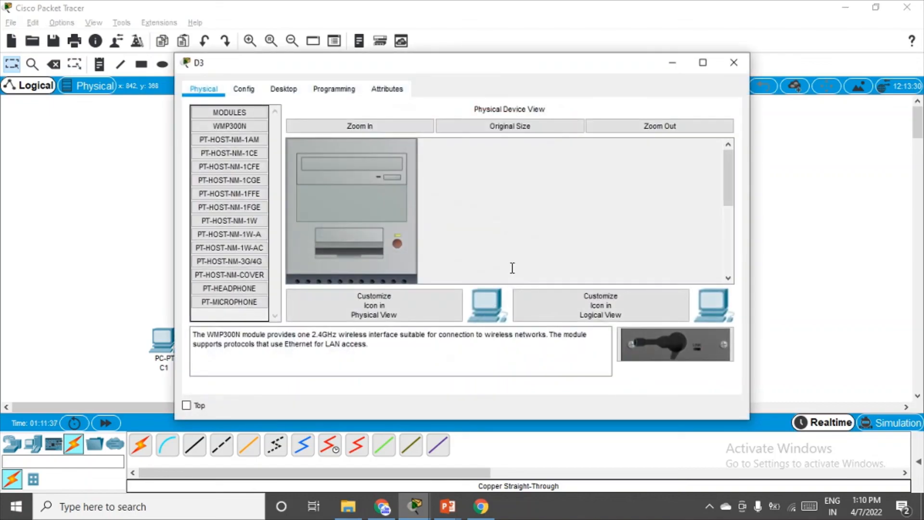
click(283, 89)
click(244, 137)
click(467, 124)
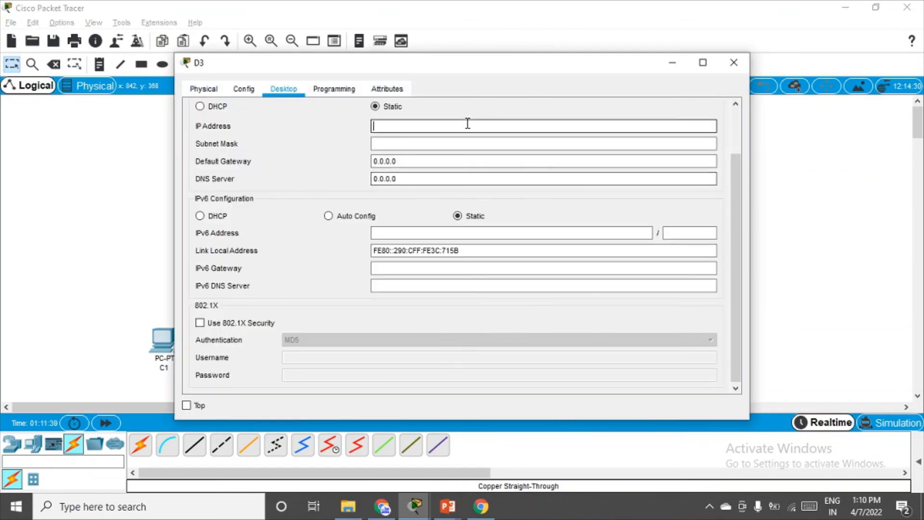
text(10.1.1)
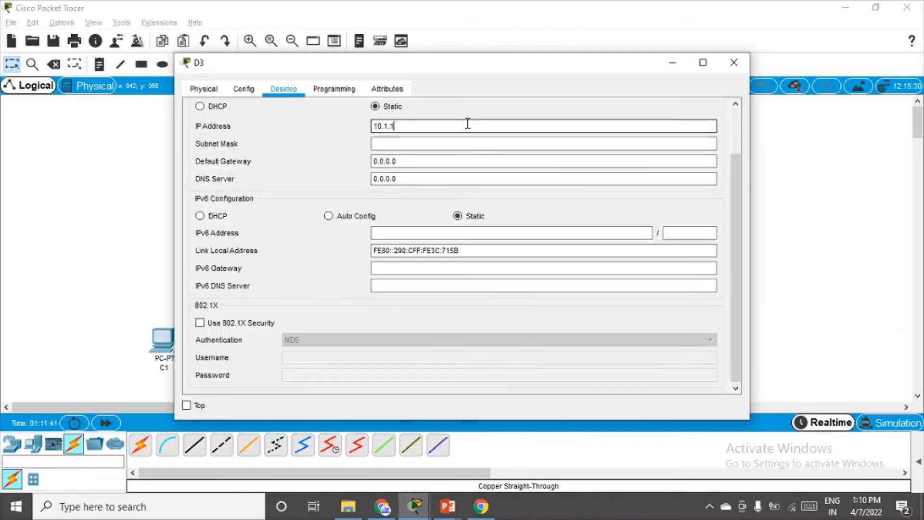
text(.16)
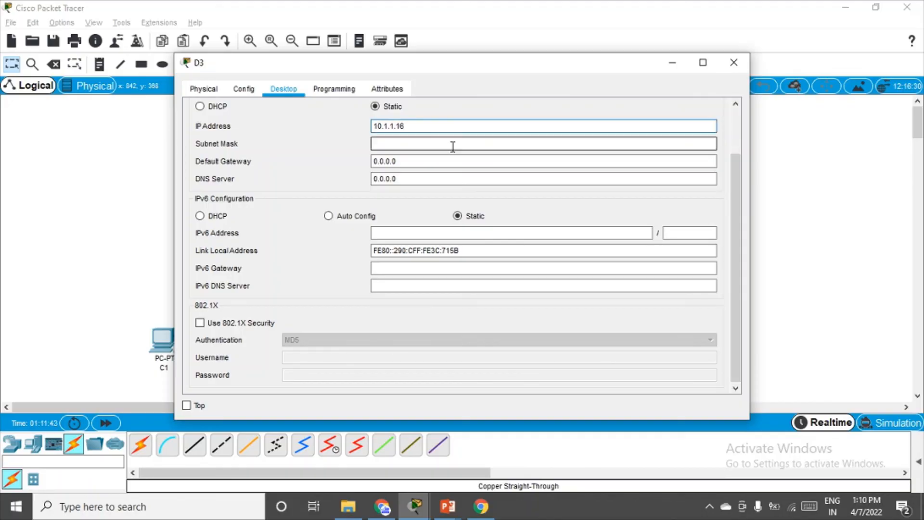
drag(452, 145, 330, 146)
text(255.255.255.0)
drag(394, 164, 315, 163)
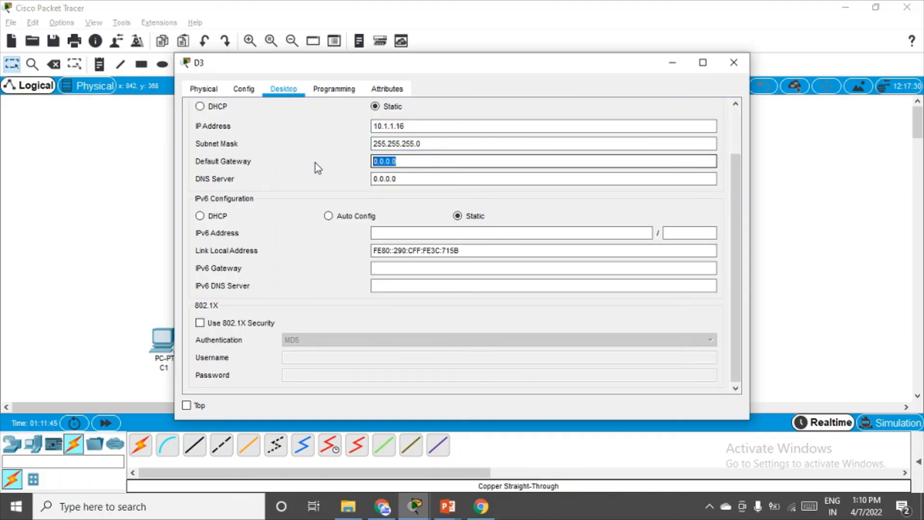
text(10.1.1.1)
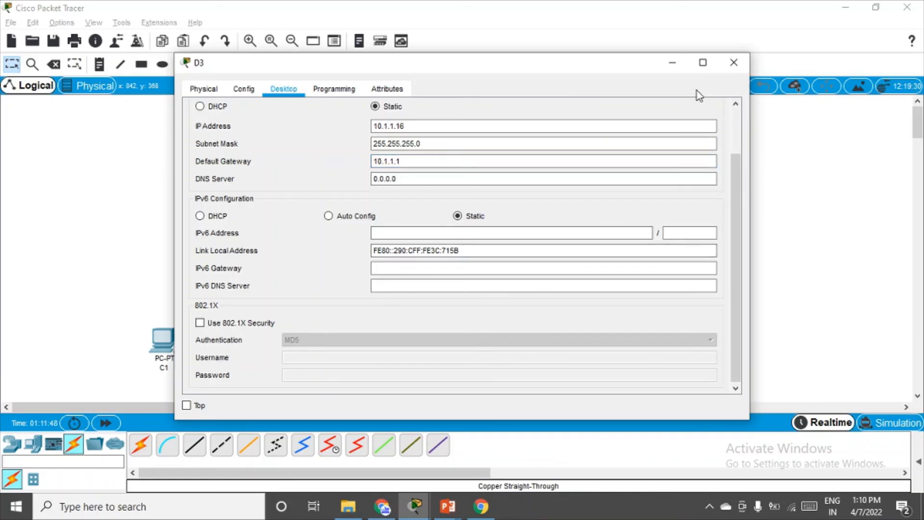
click(733, 63)
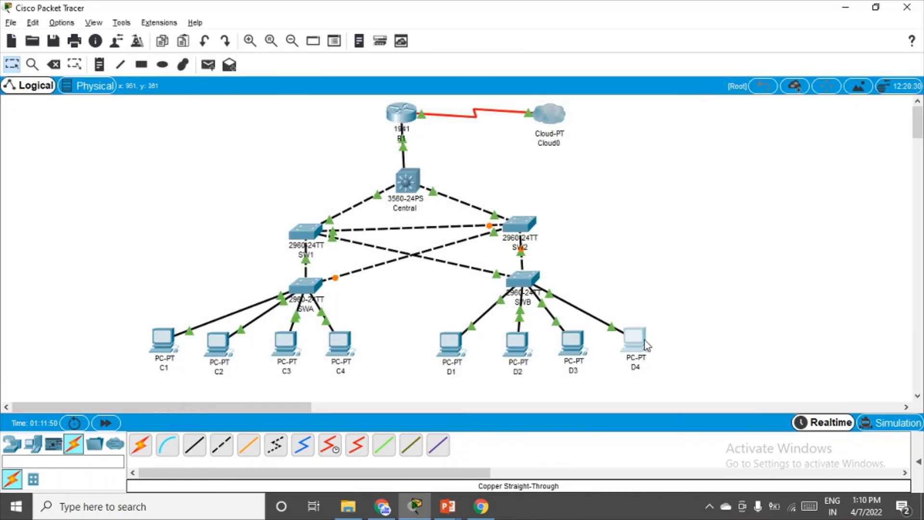
Enter PC D4's static IPv4 address 10.1.1.17 in its IP configuration.
click(645, 344)
click(284, 89)
click(243, 126)
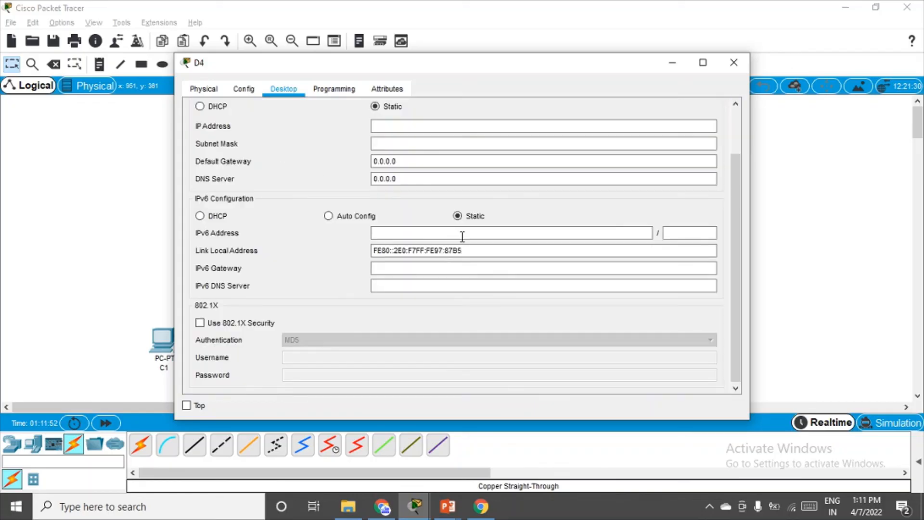
click(380, 126)
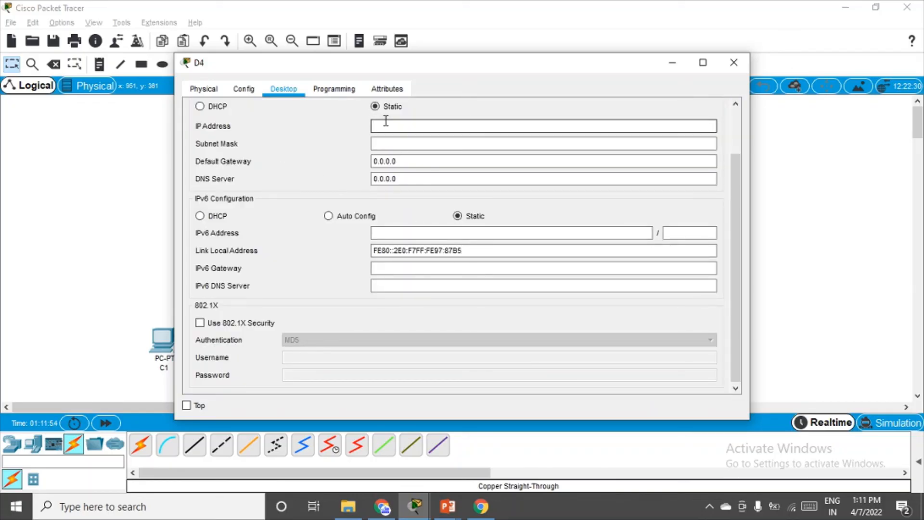
text(10.4)
text(.1.17)
Set D4's subnet mask to 255.255.255.0 and default gateway to 10.1.1.1.
click(400, 143)
drag(429, 143, 371, 143)
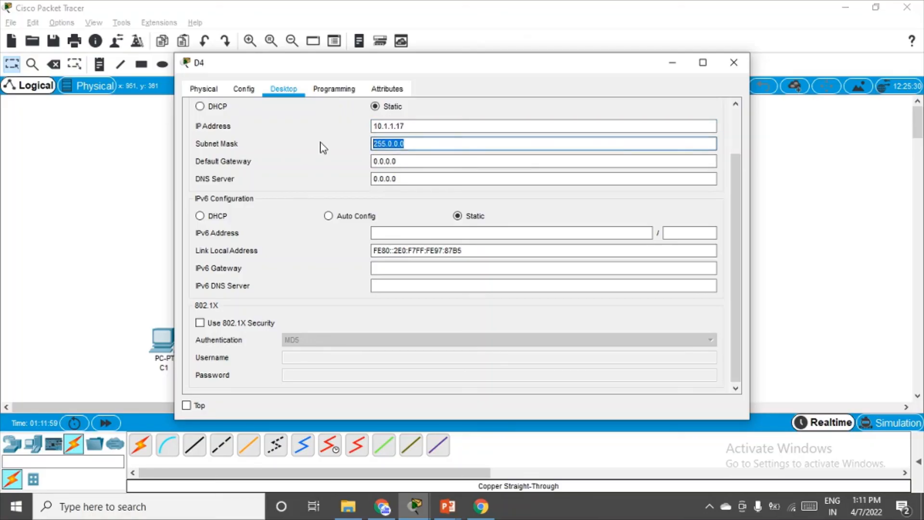
text(255.255.255.0)
key(Tab)
text(10)
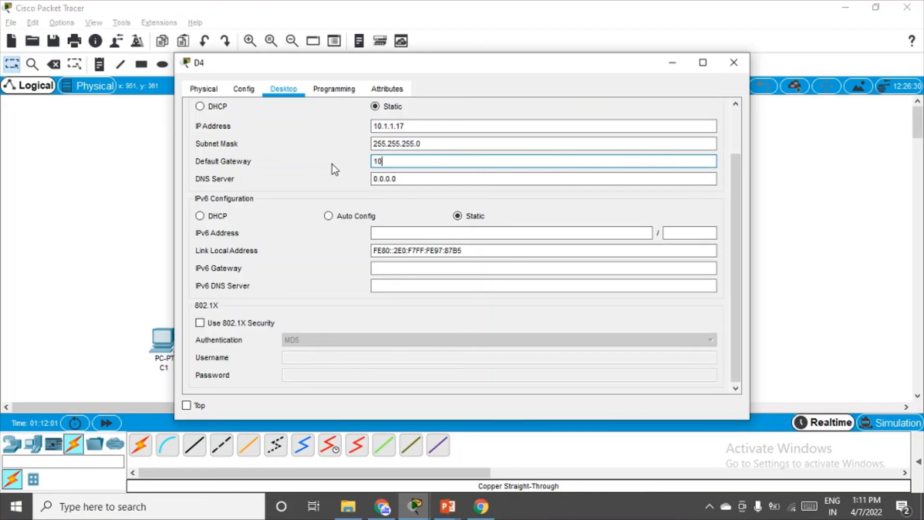
text(.1.1.1)
click(579, 199)
click(733, 62)
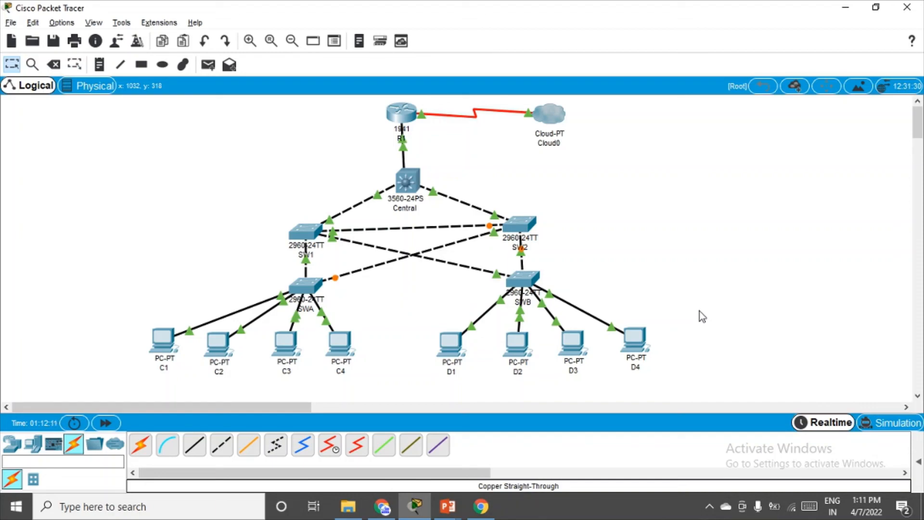
click(622, 504)
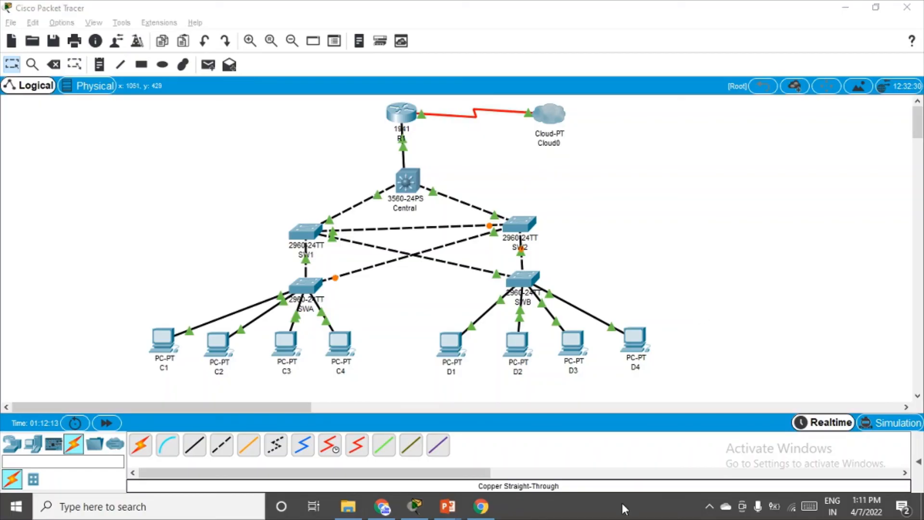